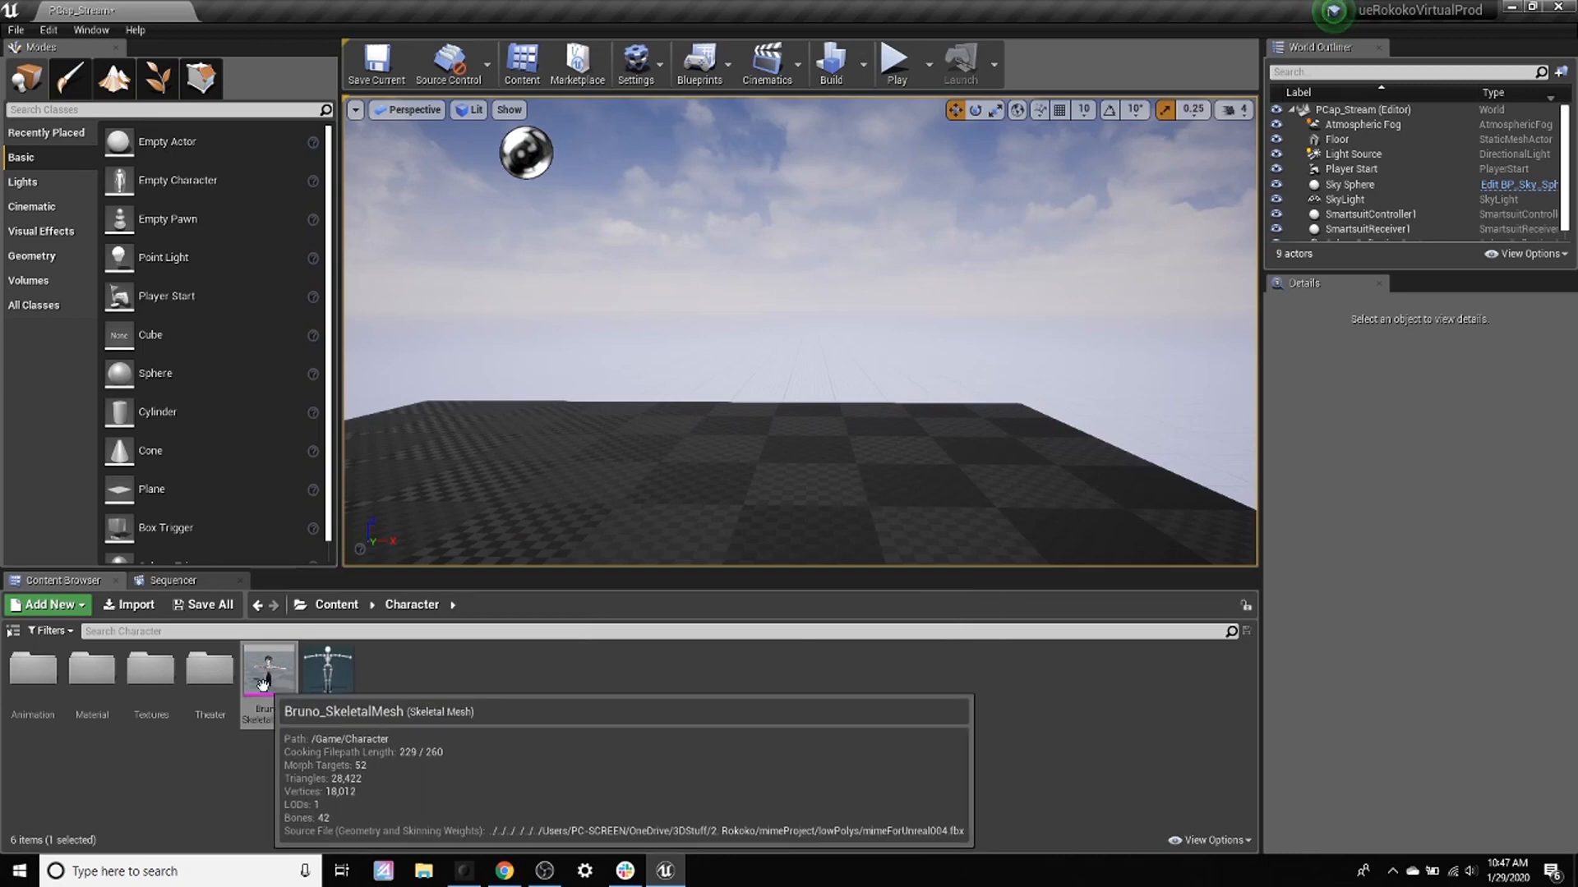
# Place the Bruno_SkeletalMesh character in the level, standing on the floor
pyautogui.moveTo(267, 669); pyautogui.dragTo(822, 542)
pyautogui.scroll(5, 981, 512)
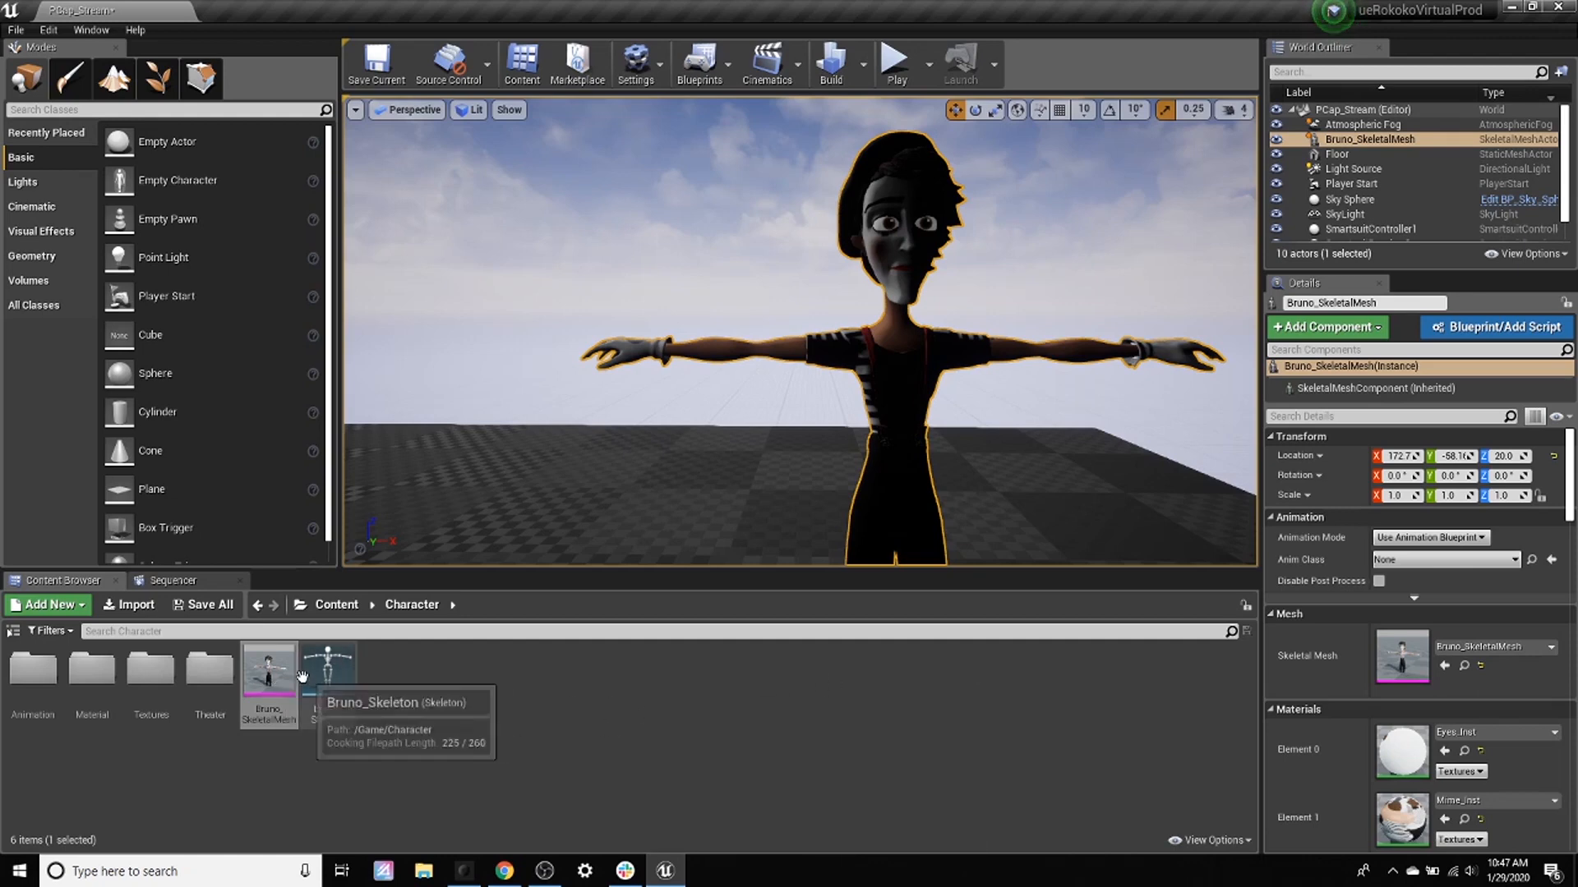
# Create an Anim Blueprint from the Bruno_SkeletalMesh asset and name it Bruno_Live01
pyautogui.rightClick(257, 699)
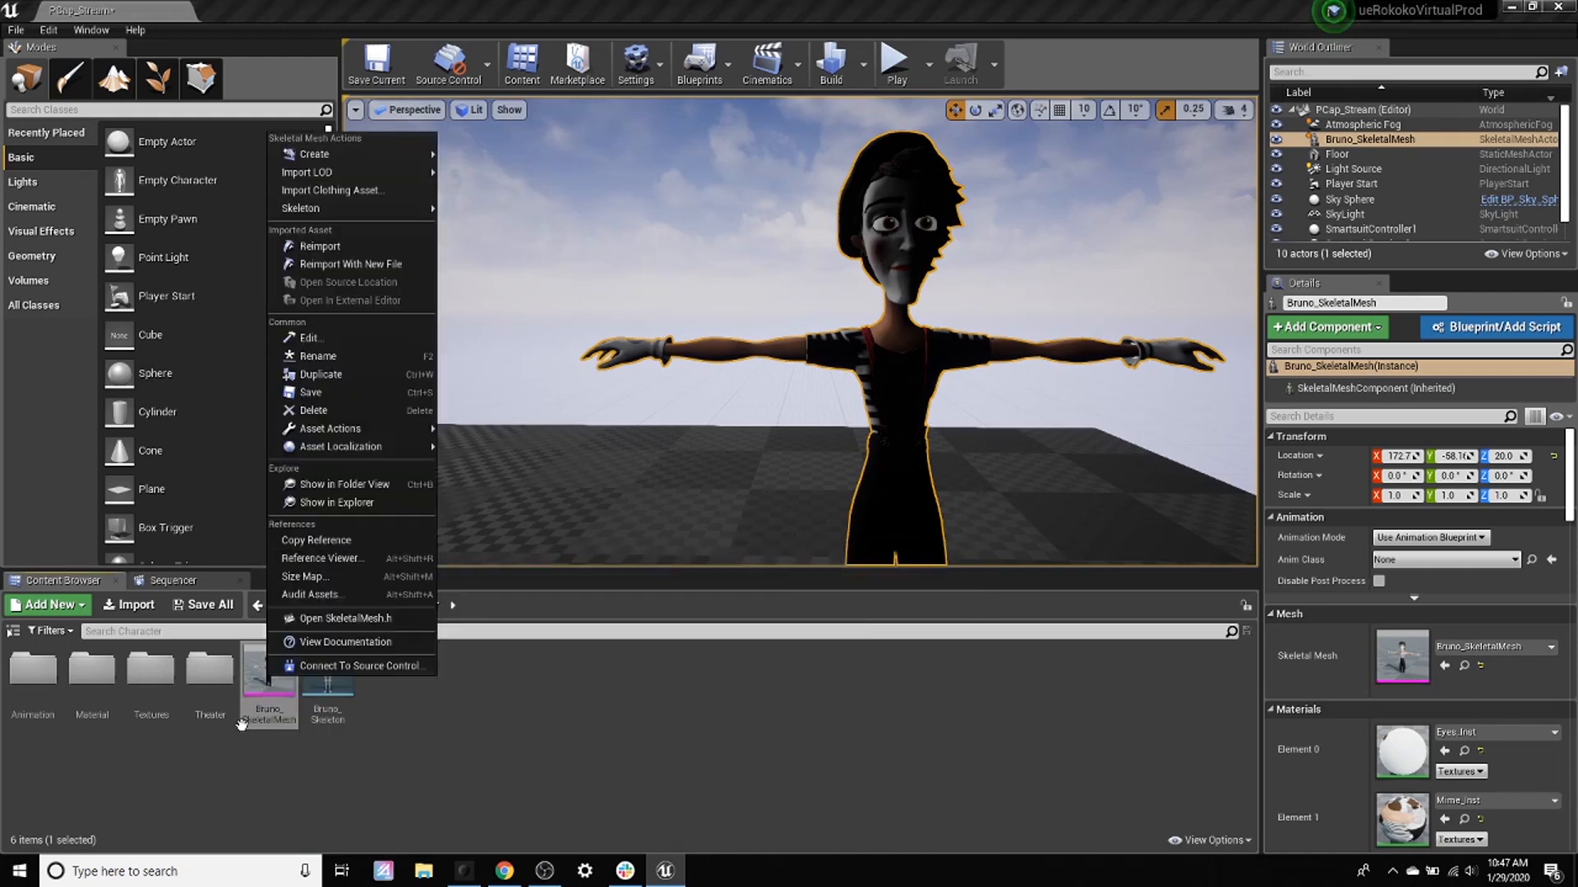
pyautogui.click(495, 755)
pyautogui.rightClick(277, 685)
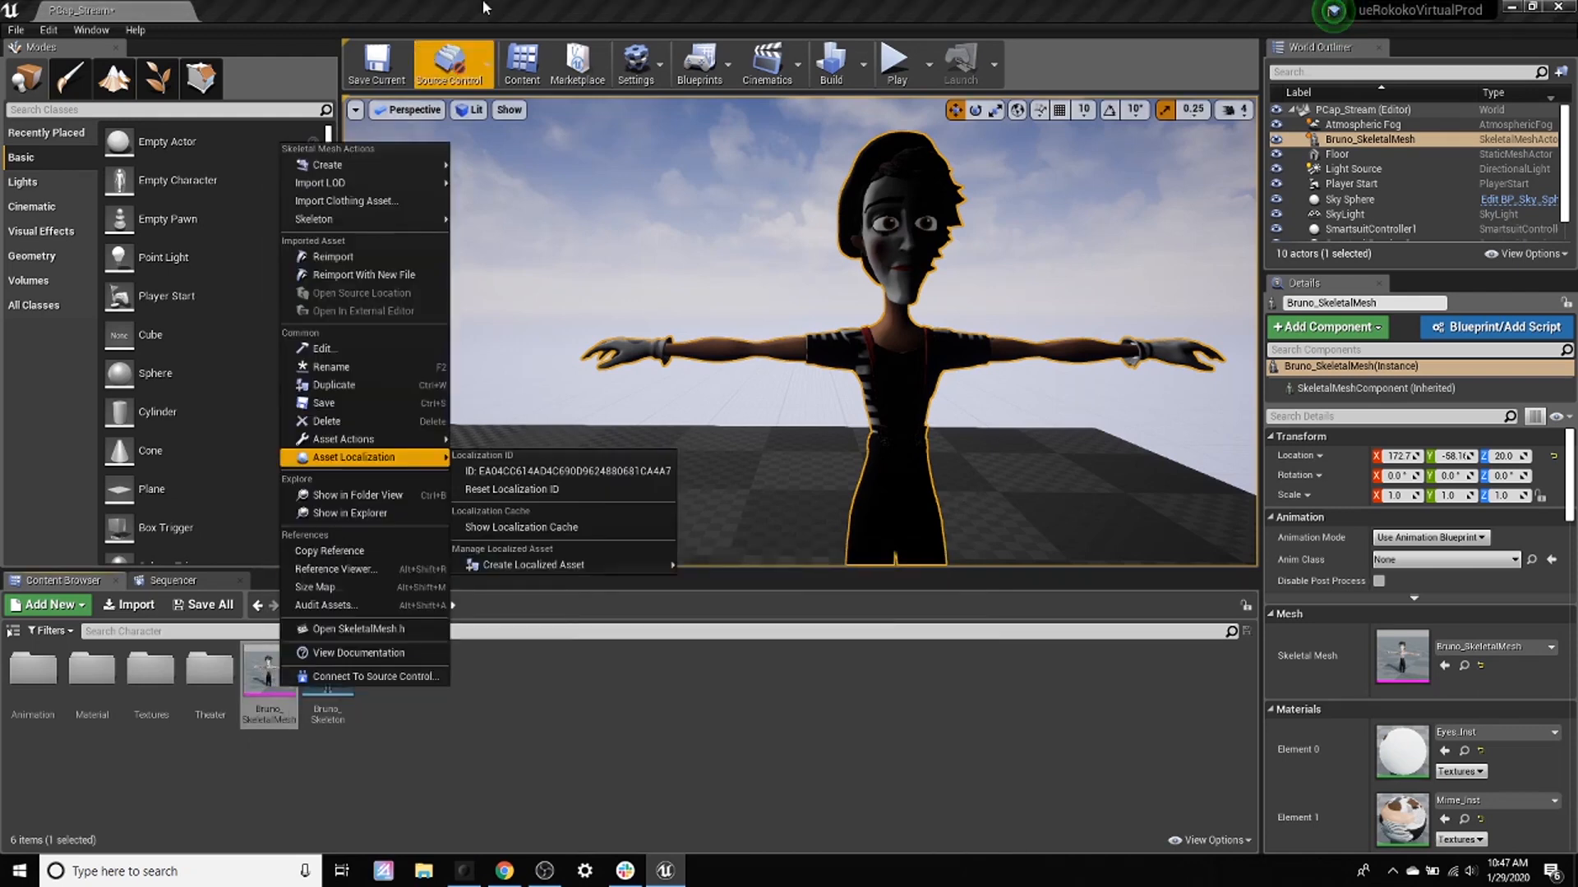
pyautogui.moveTo(370, 165)
pyautogui.moveTo(502, 178)
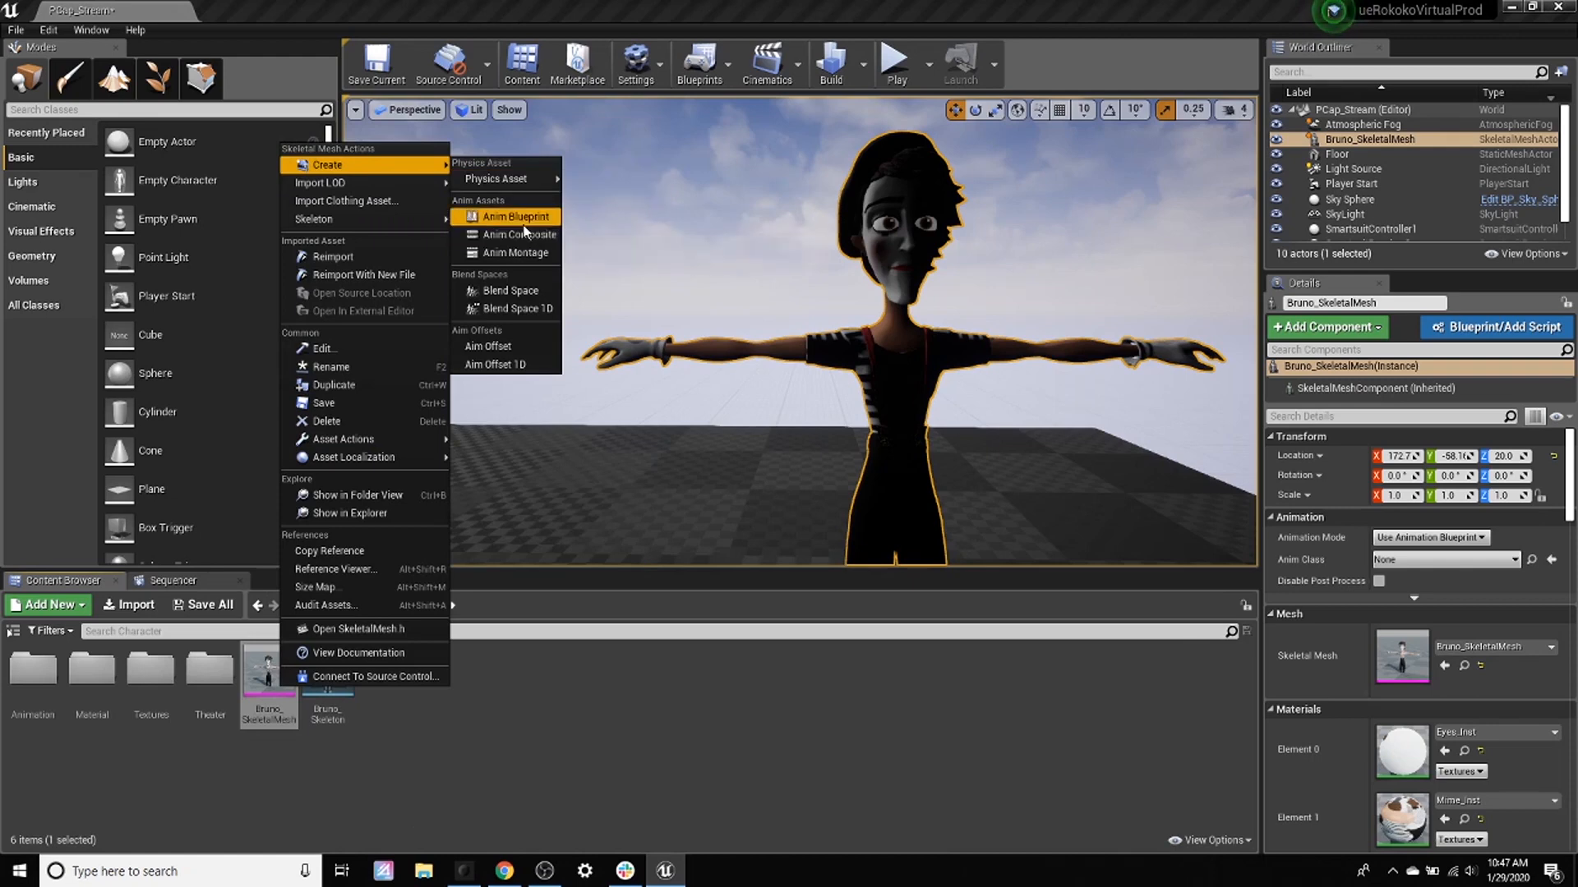
pyautogui.click(515, 216)
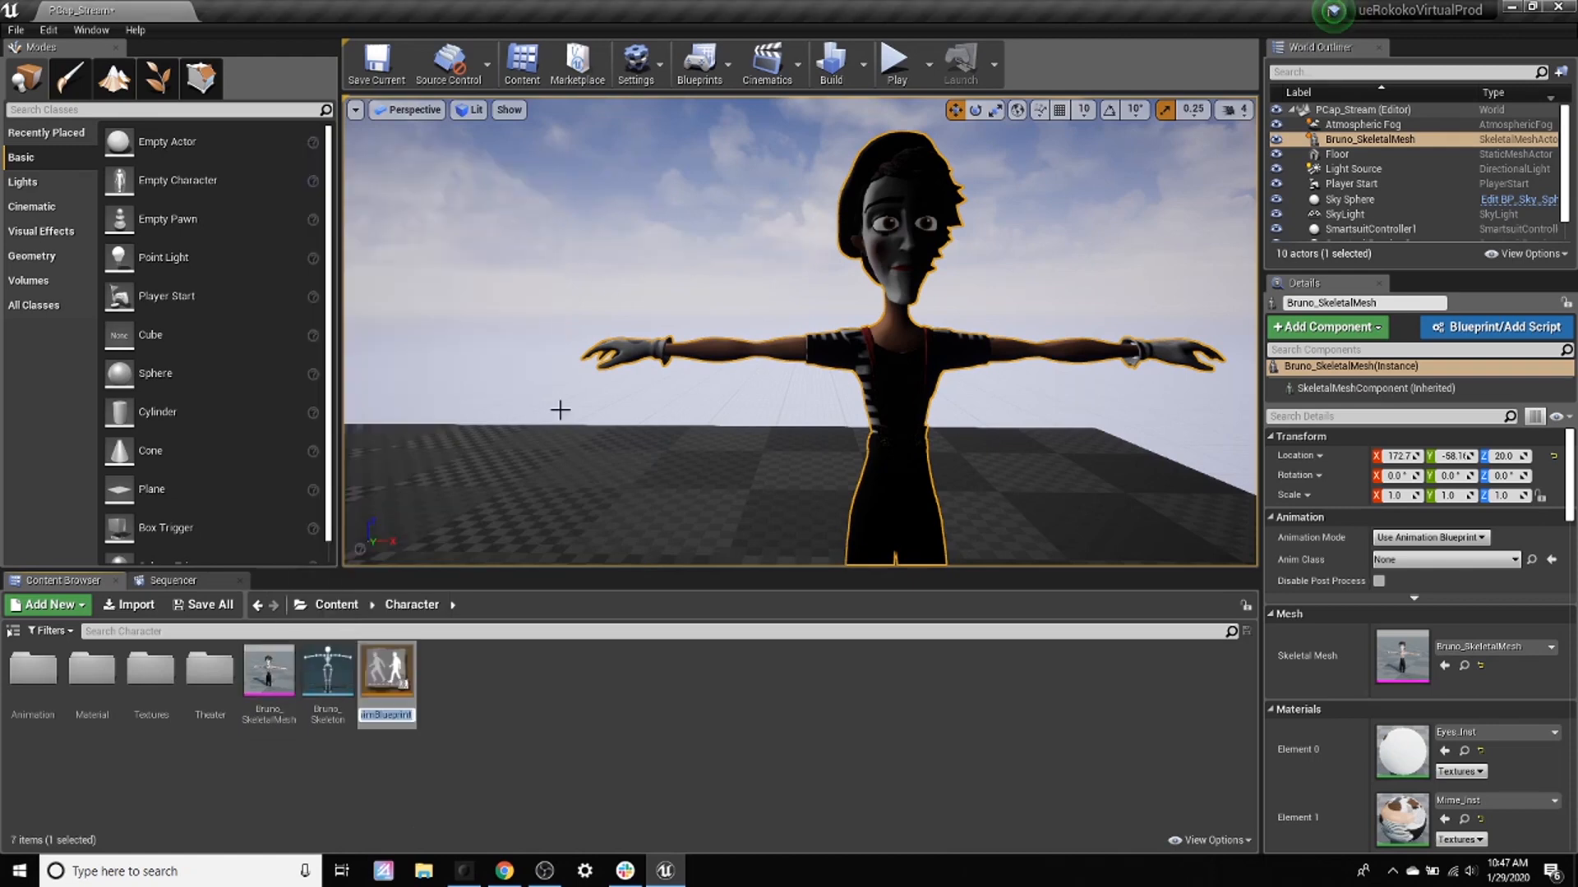
pyautogui.write('Brun')
pyautogui.write('o_Live')
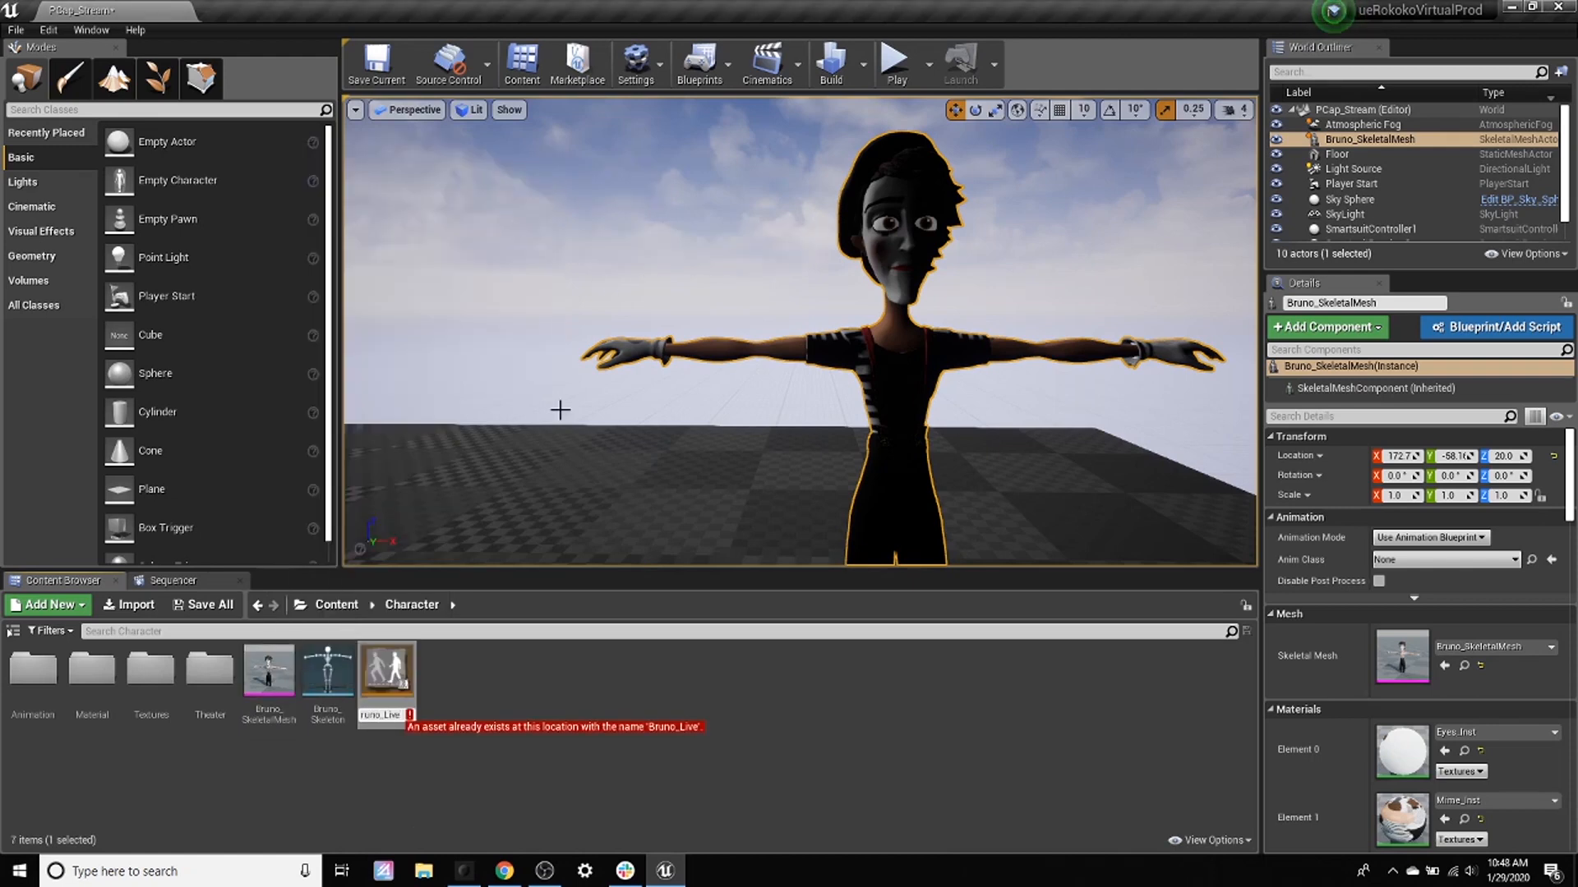
pyautogui.press('BackSpace')
pyautogui.press('BackSpace')
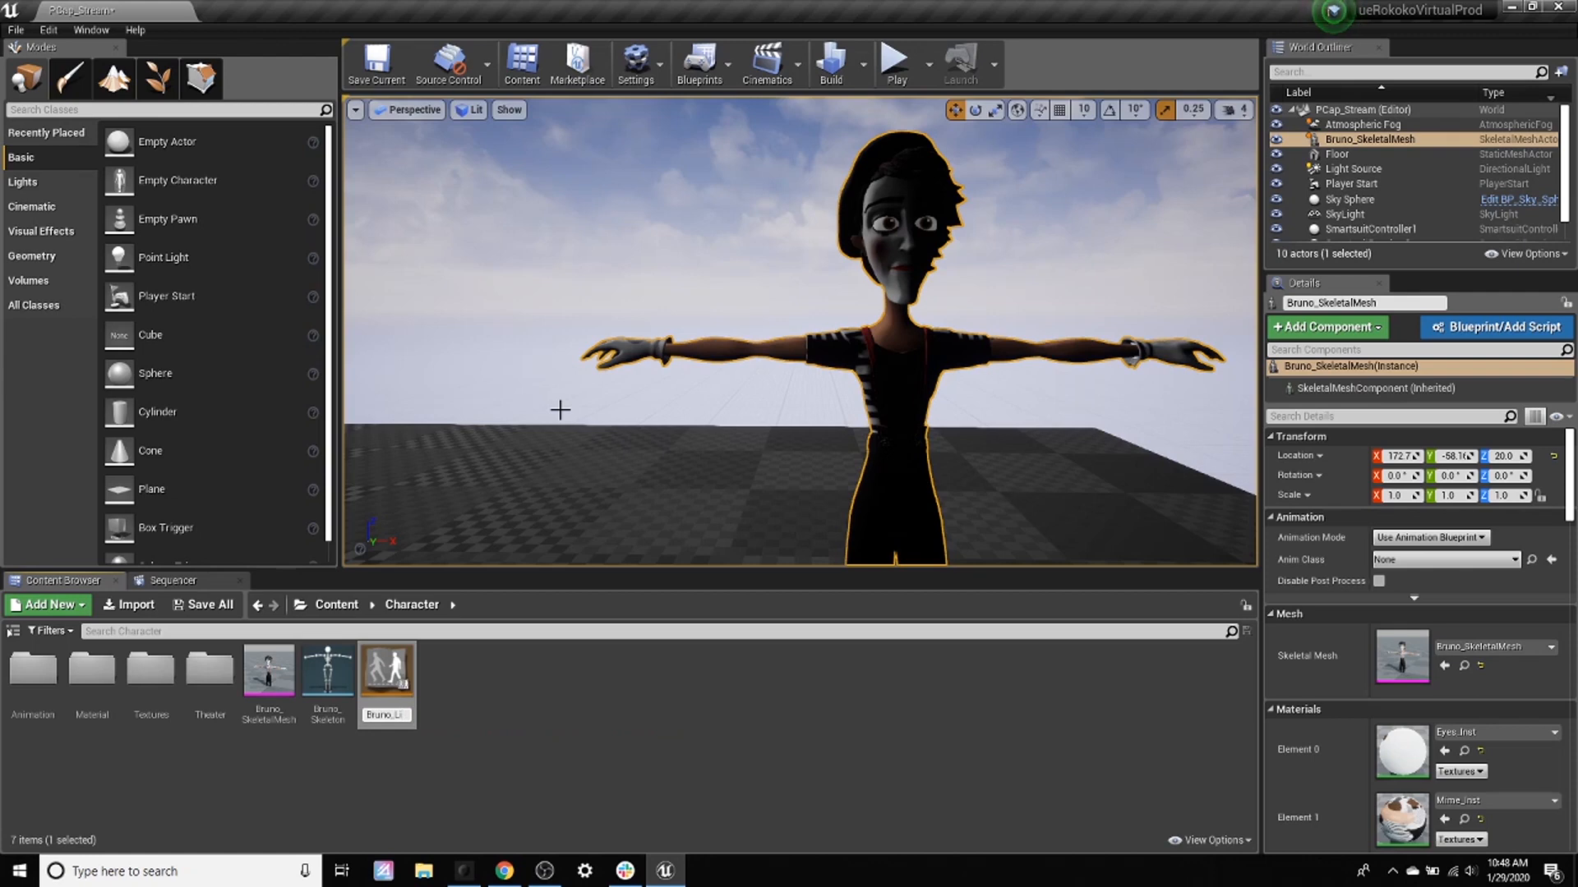
pyautogui.write('veC')
pyautogui.press('Return')
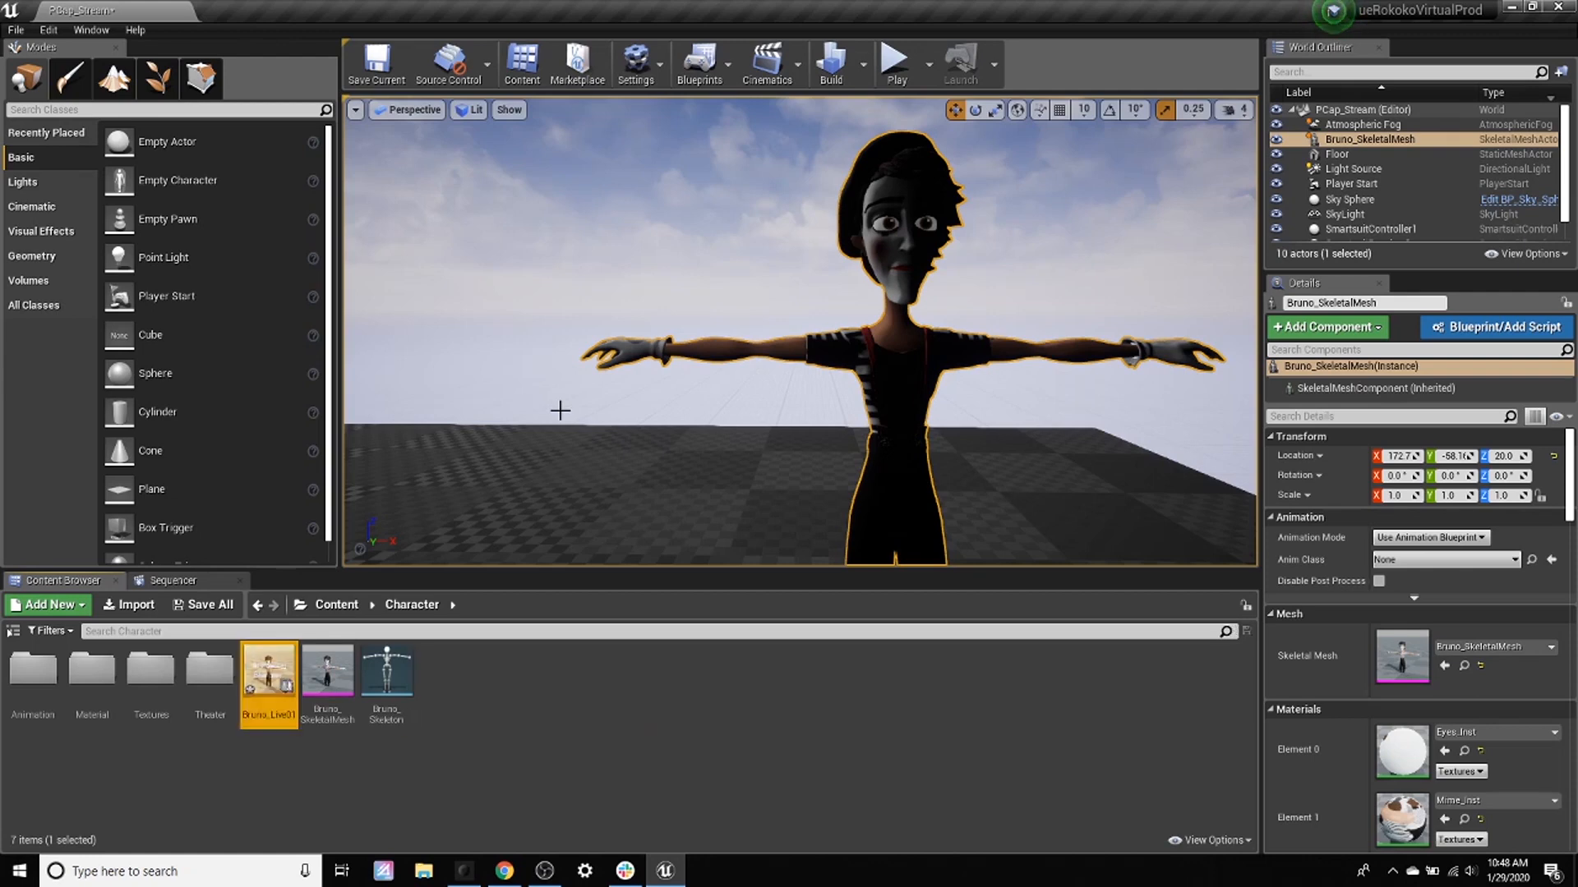
# Open the Bruno_Live01 Anim Blueprint at its AnimGraph, with free space beside the Output Pose node
pyautogui.doubleClick(287, 680)
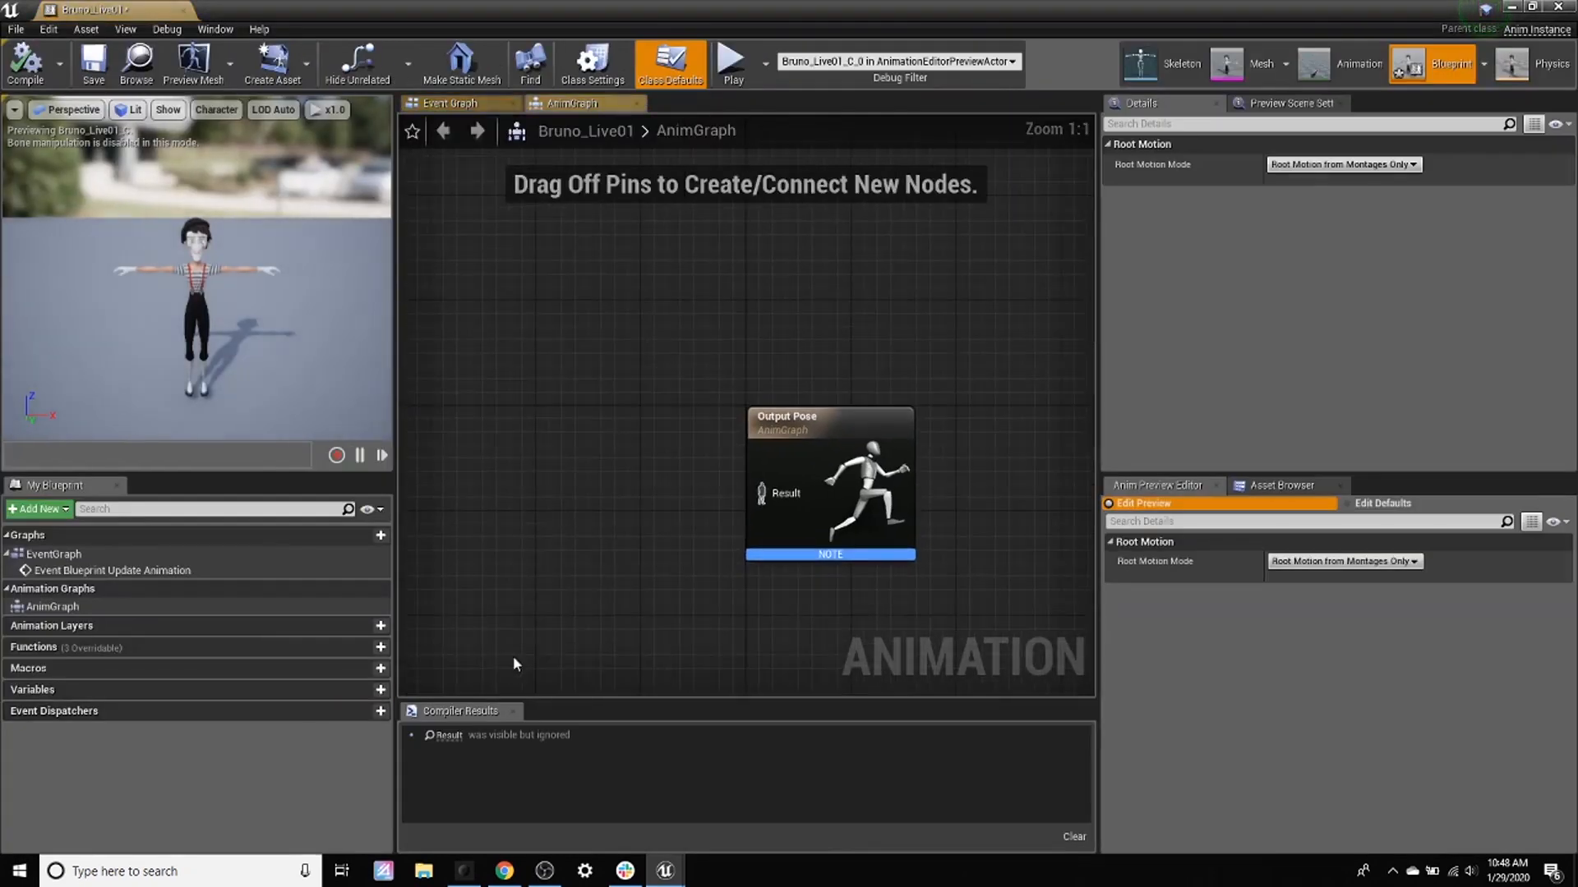
pyautogui.moveTo(618, 502); pyautogui.dragTo(740, 476, button='right')
pyautogui.scroll(-2, 644, 472)
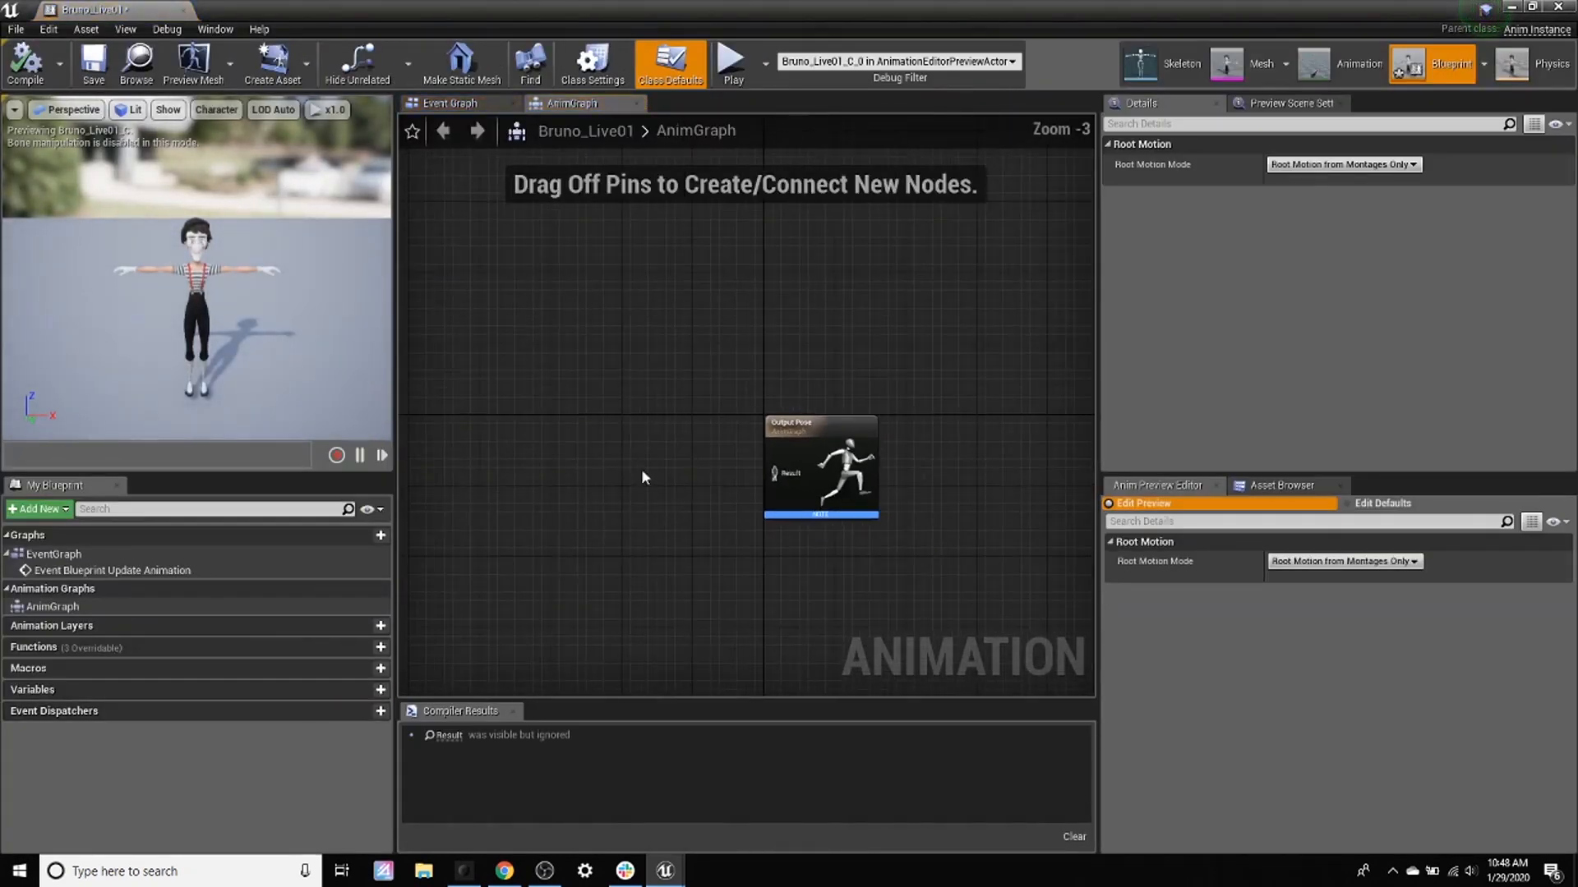
pyautogui.moveTo(644, 472); pyautogui.dragTo(695, 455, button='right')
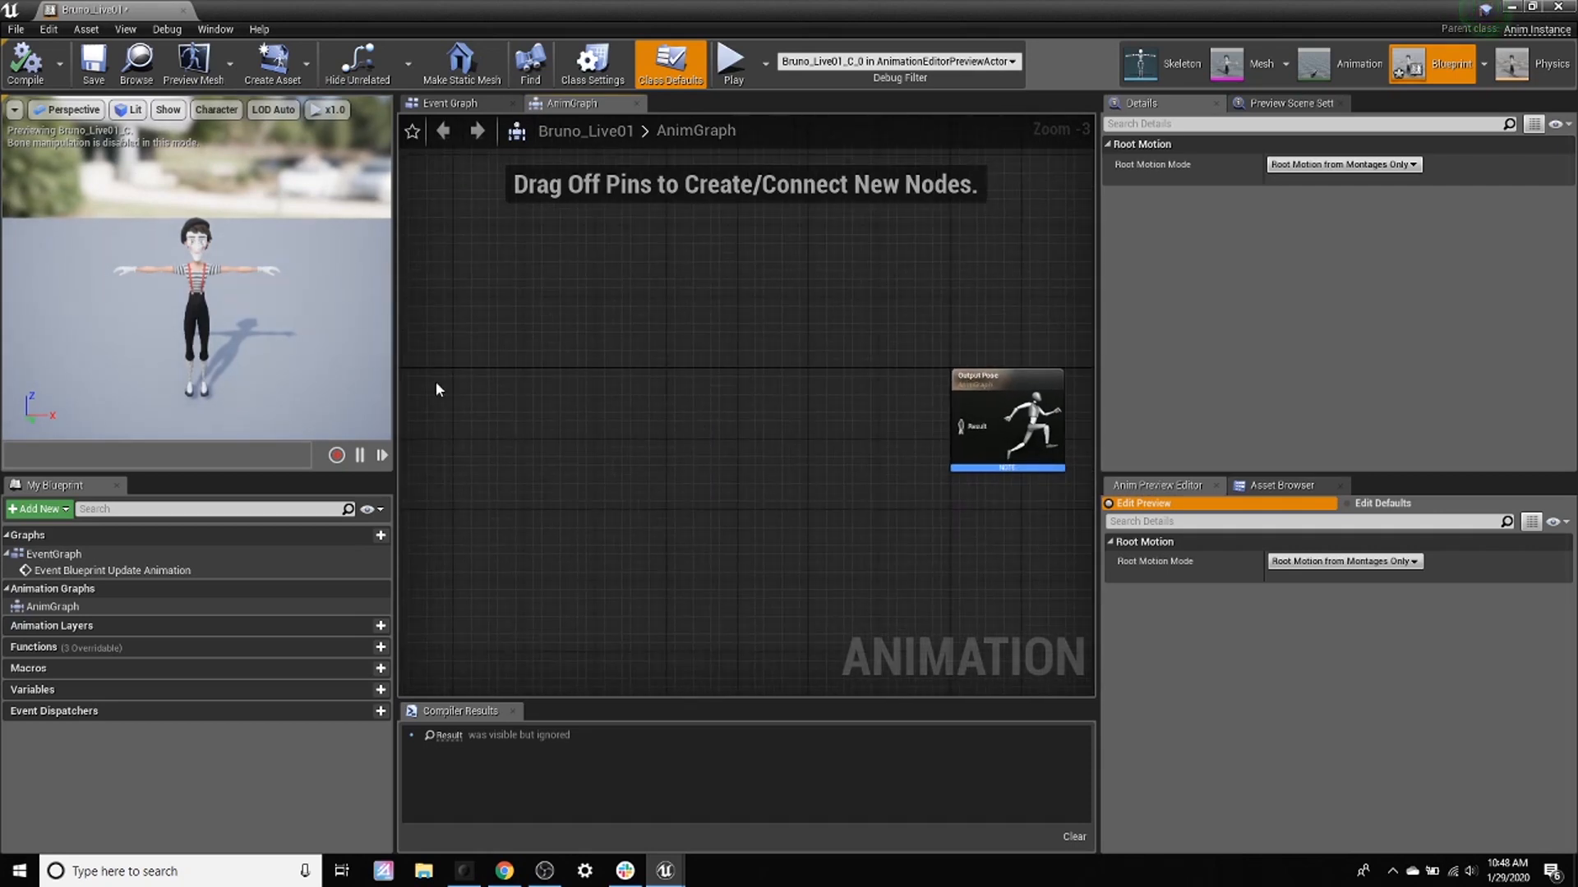
pyautogui.moveTo(515, 396); pyautogui.dragTo(548, 393, button='right')
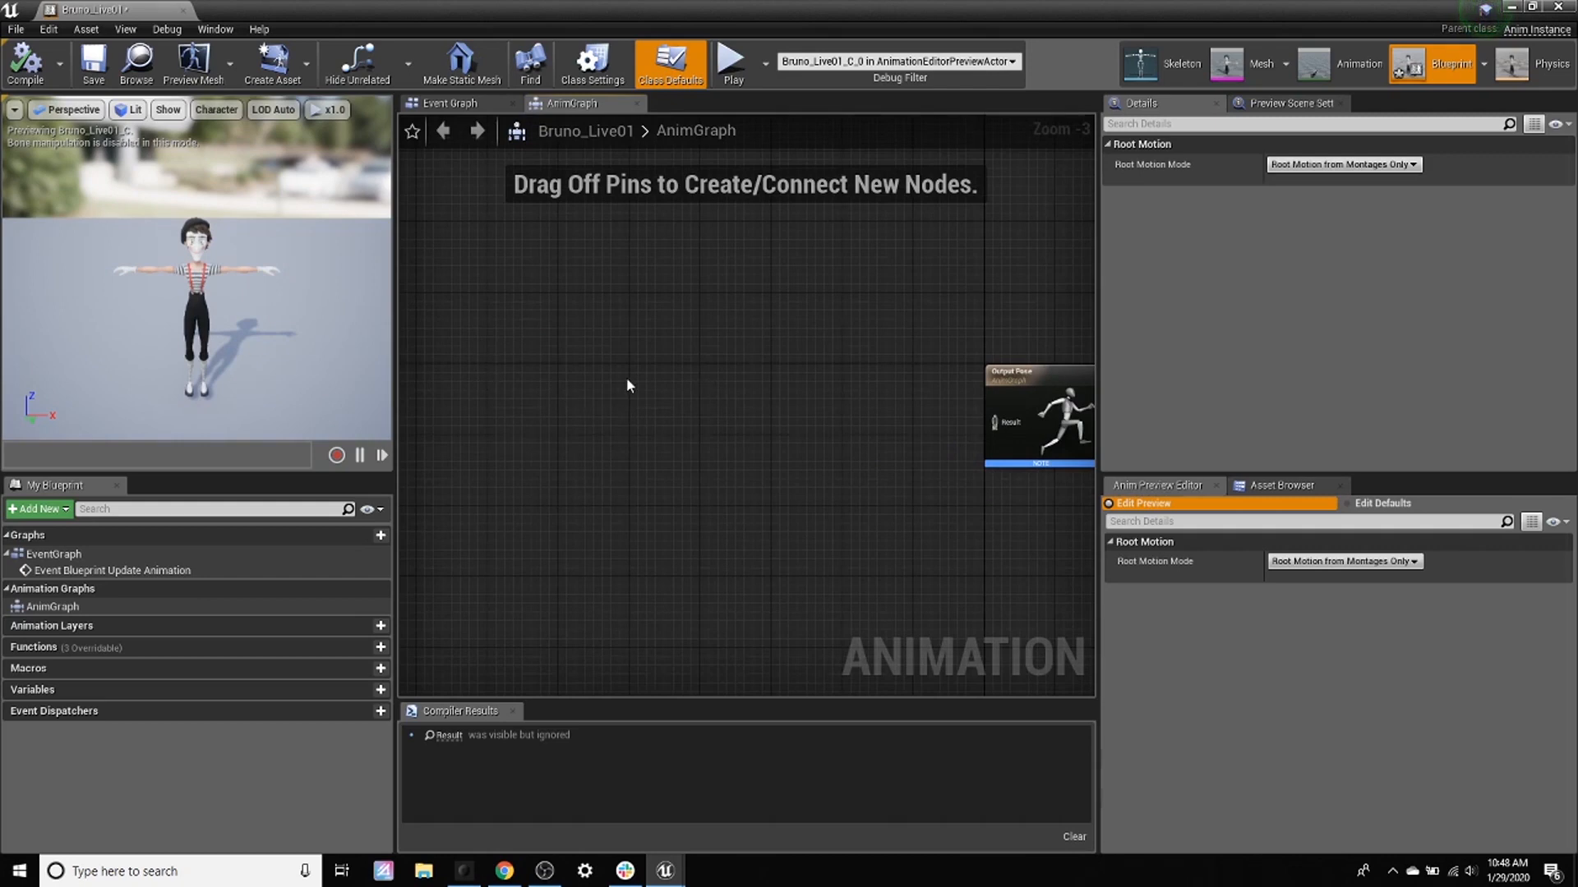
# Add a Get Smartsuit Controller node to the AnimGraph and place it well ahead of the Output Pose node
pyautogui.rightClick(678, 377)
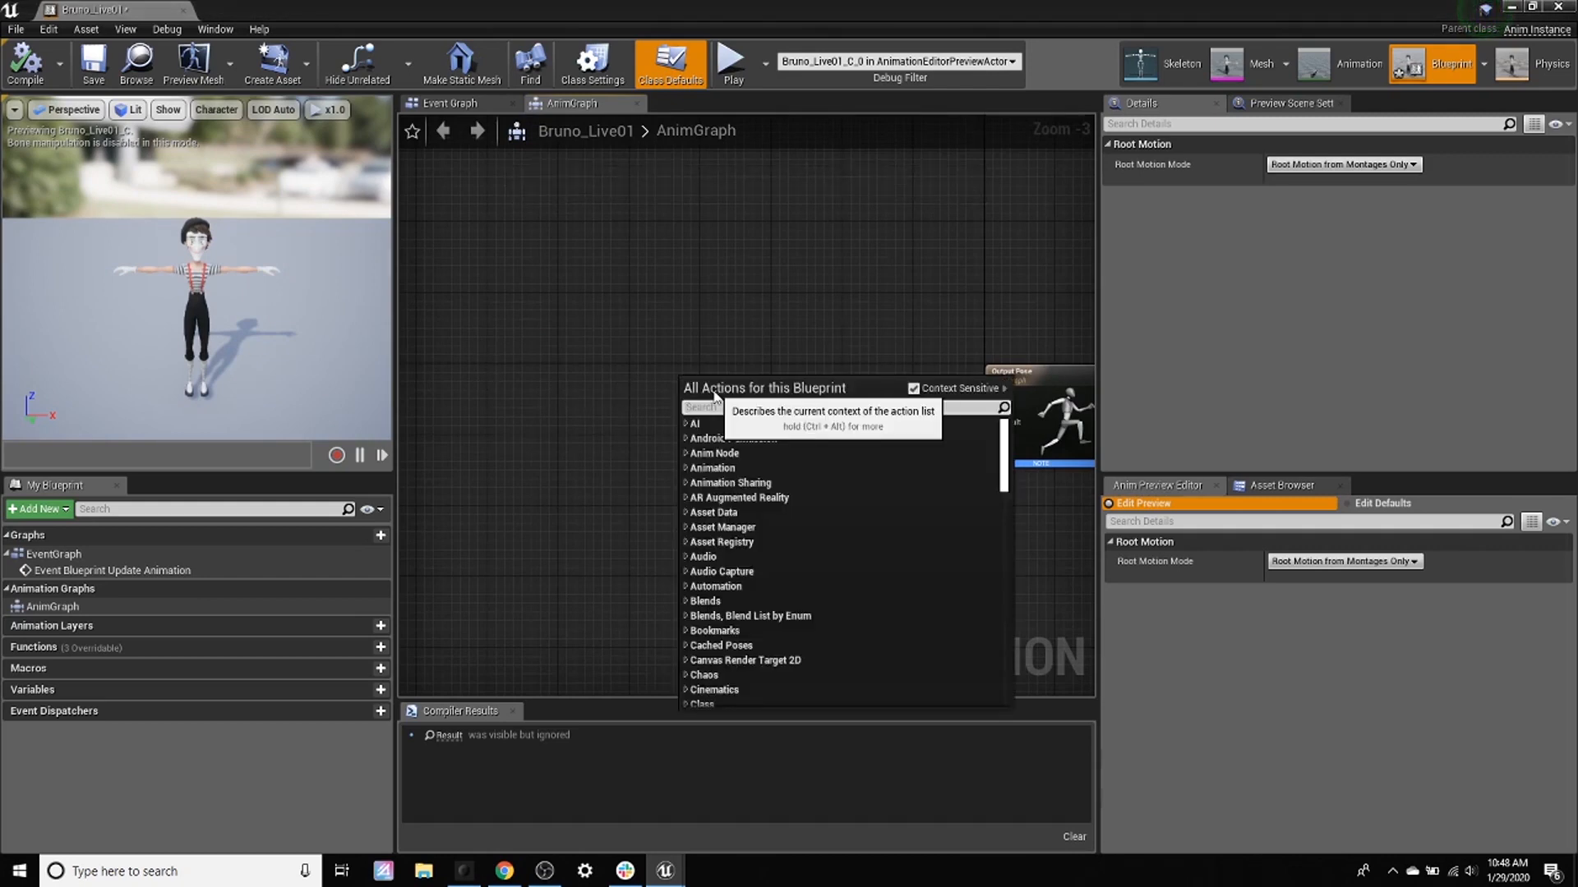
pyautogui.write('get')
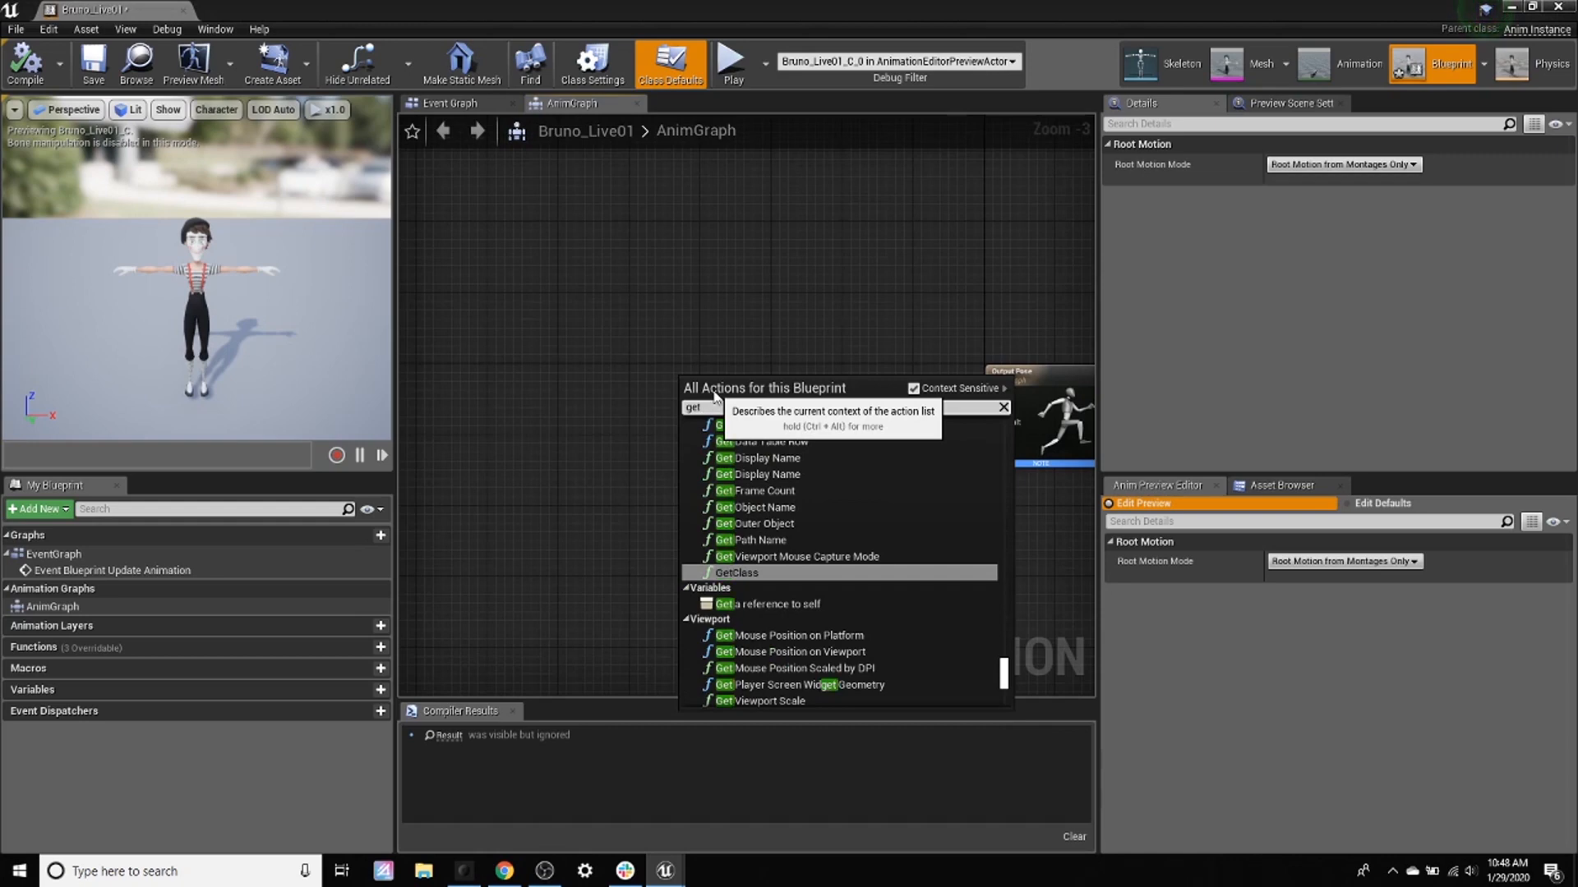
pyautogui.write(' smart')
pyautogui.press('Return')
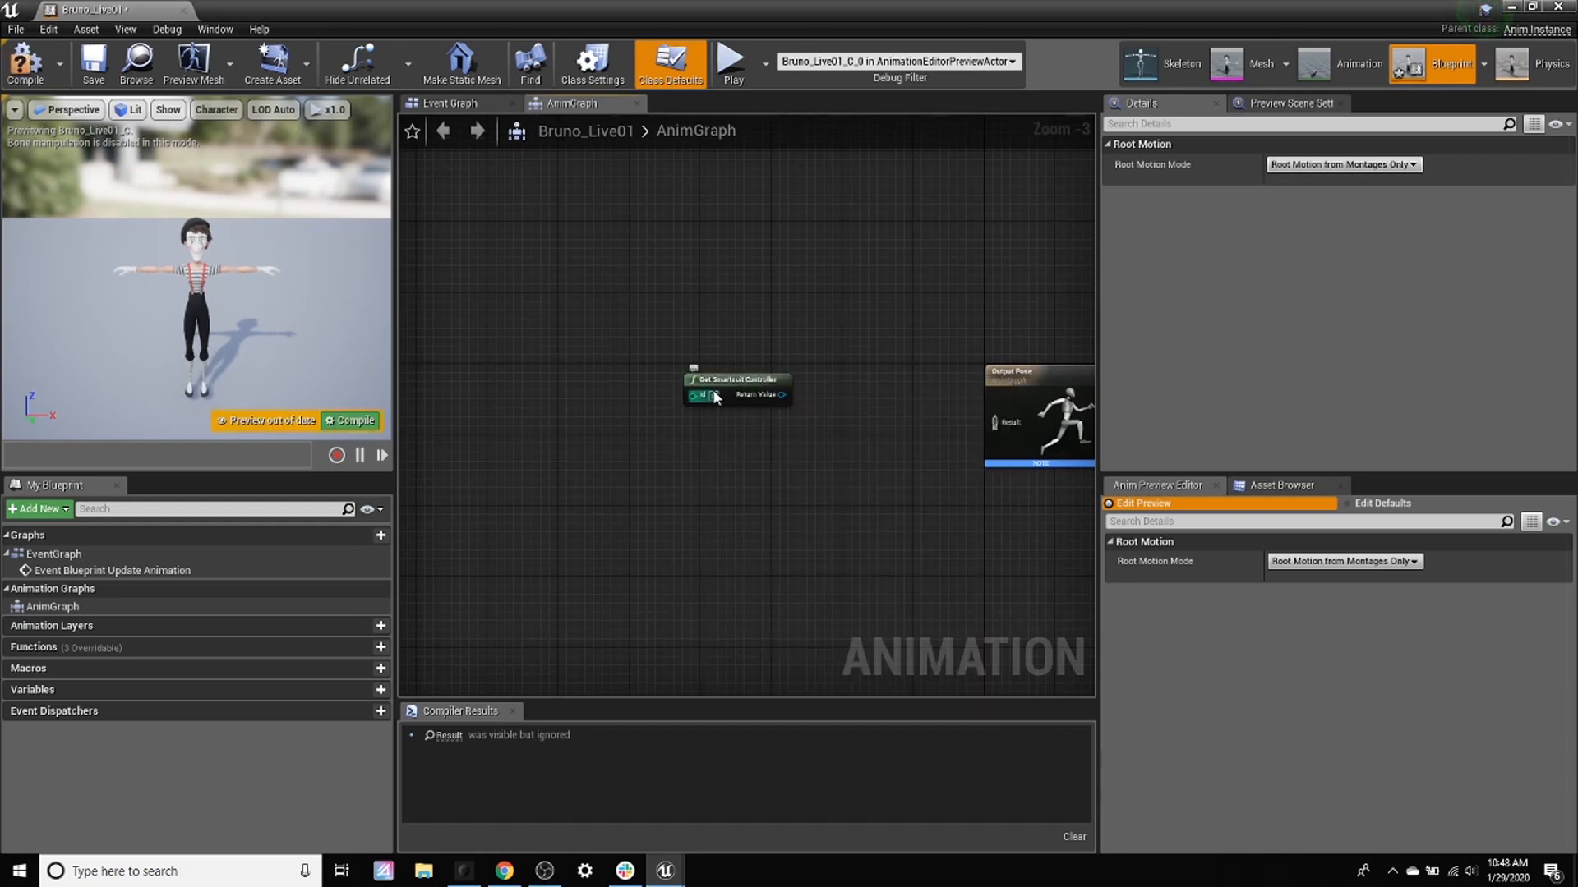
pyautogui.moveTo(747, 379); pyautogui.dragTo(515, 371)
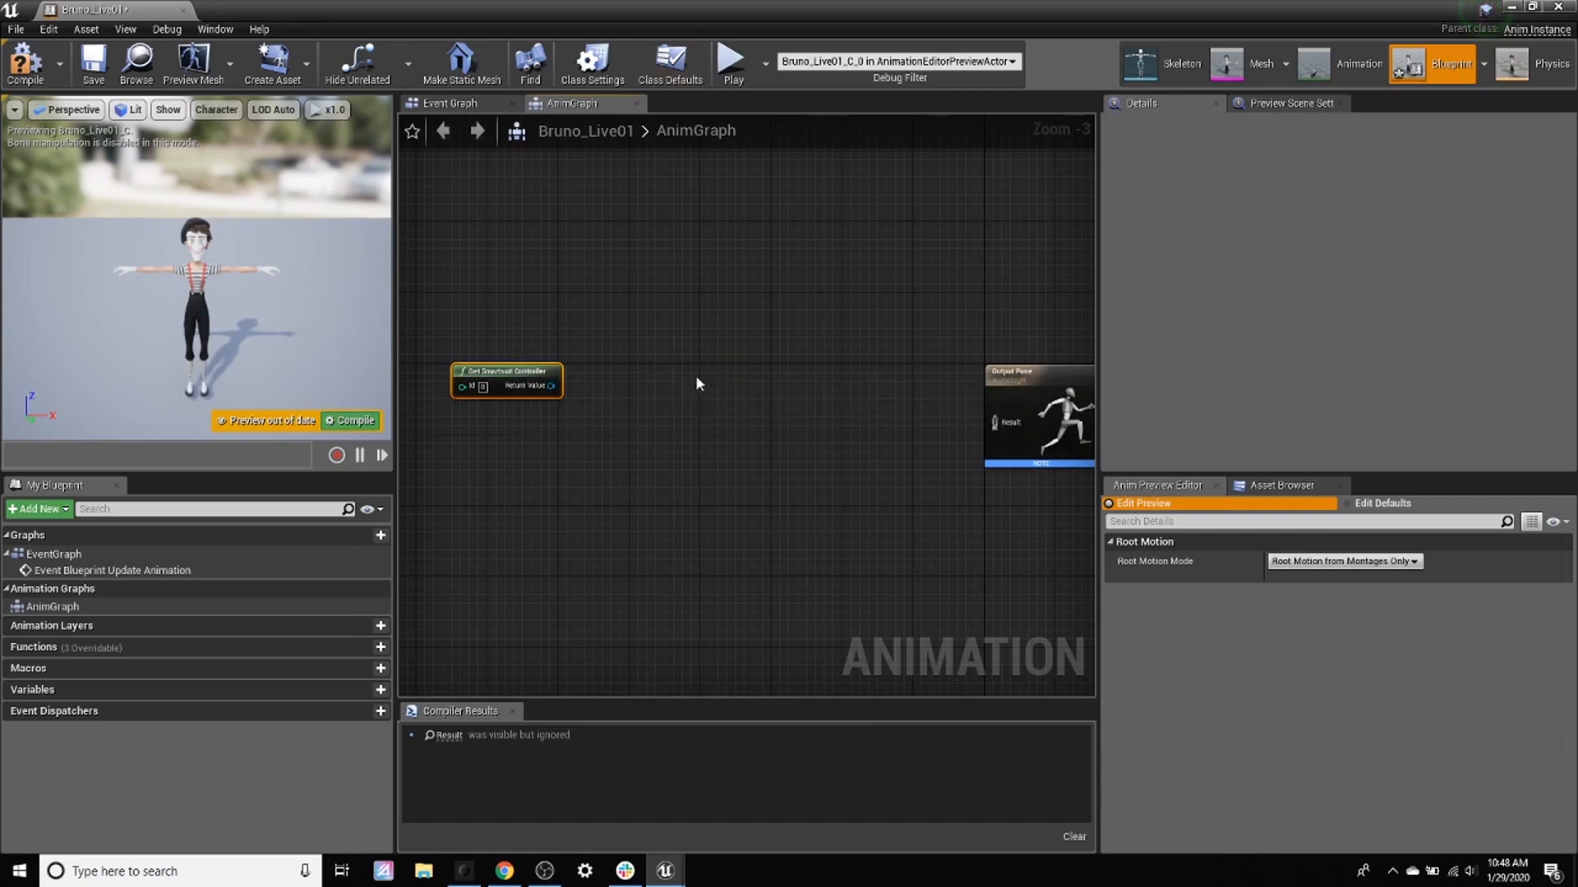
# Add a Smartsuit body pose node and align it just after the Get Smartsuit Controller node
pyautogui.rightClick(712, 374)
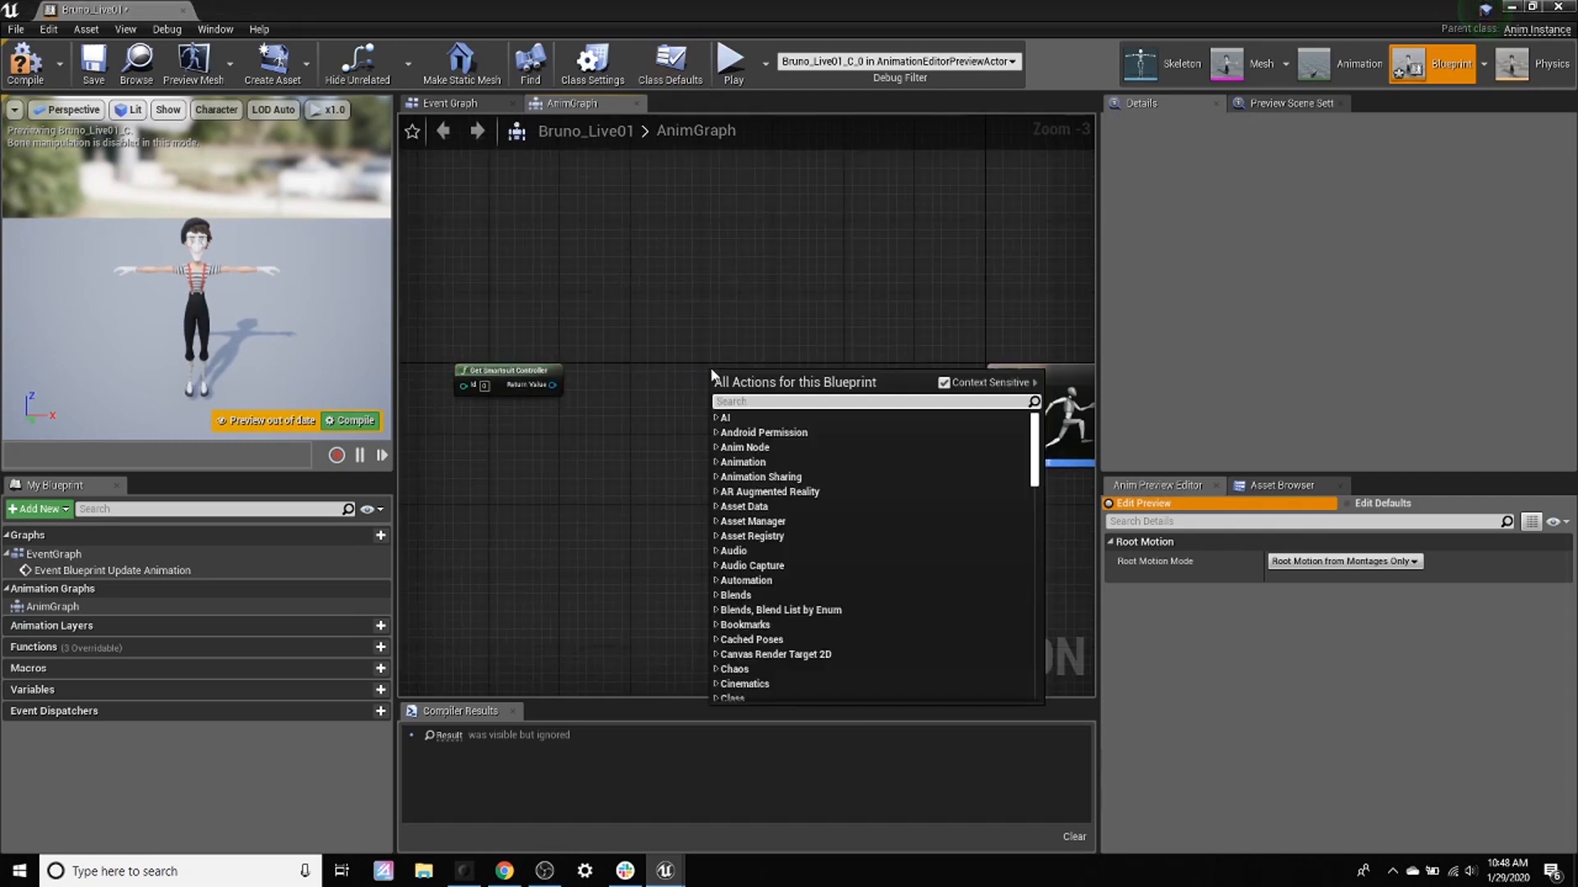
pyautogui.write('smart')
pyautogui.press('Return')
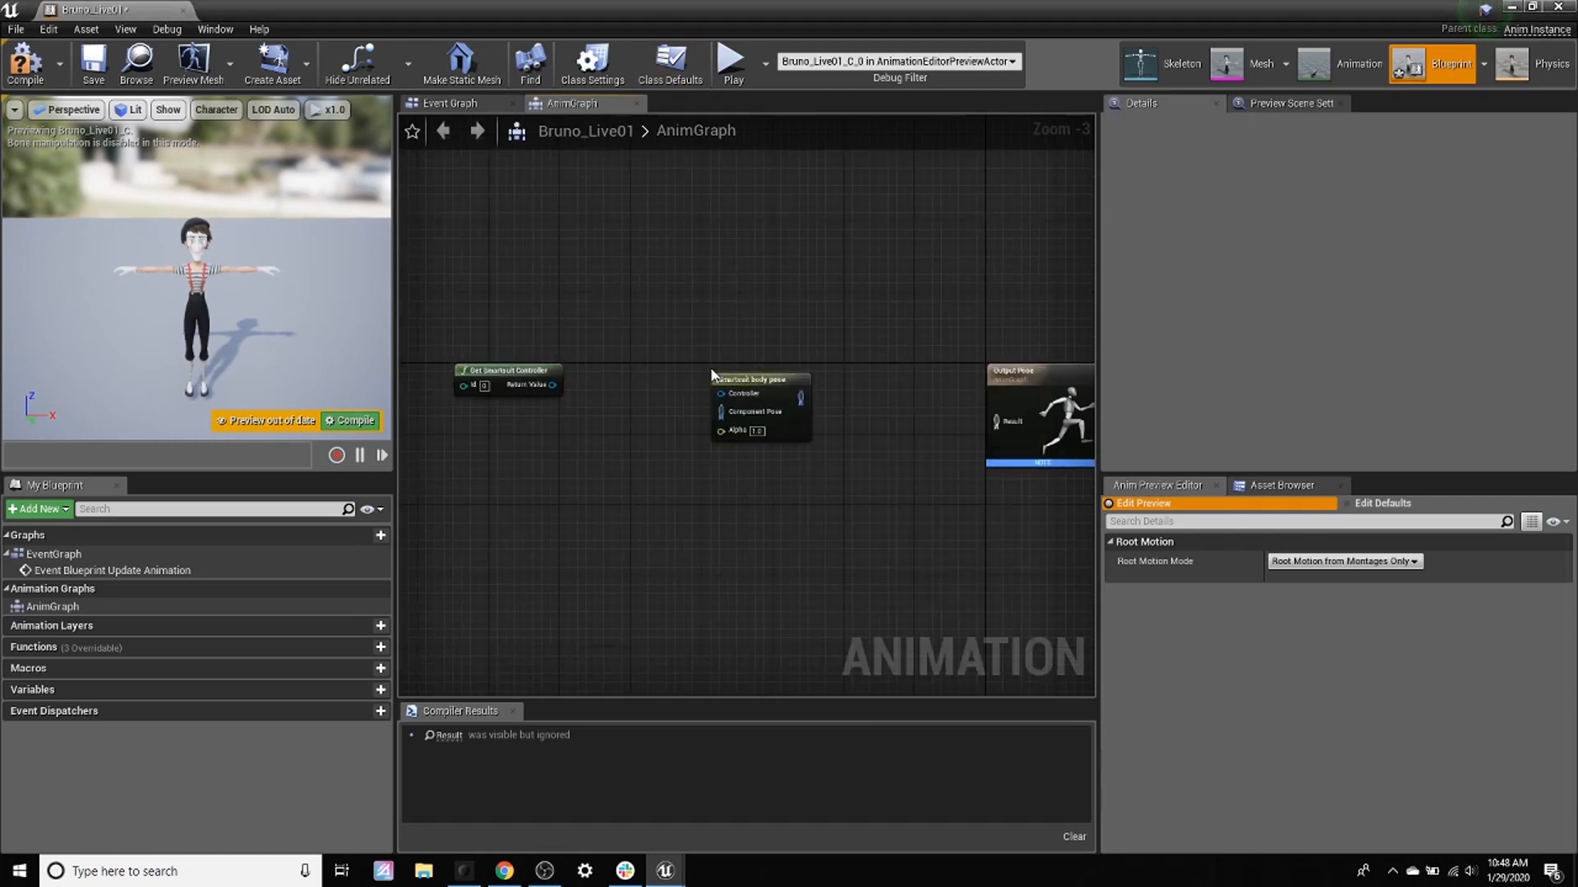
pyautogui.moveTo(712, 375); pyautogui.dragTo(631, 365)
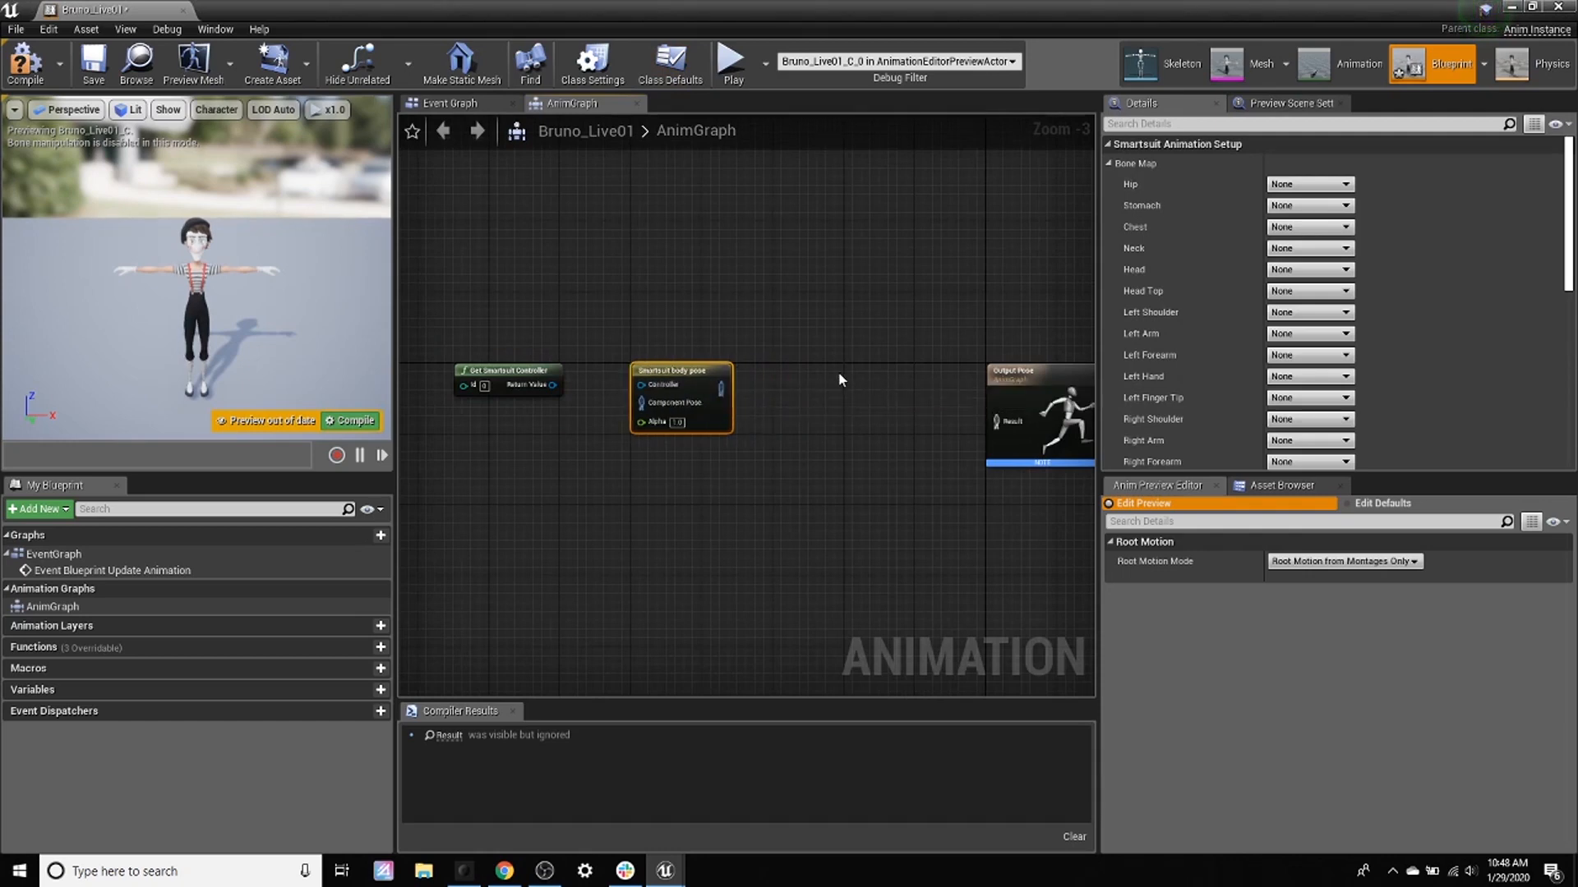
# Add a Component To Local conversion node and align it between the Smartsuit body pose and Output Pose nodes
pyautogui.click(840, 378)
pyautogui.rightClick(840, 376)
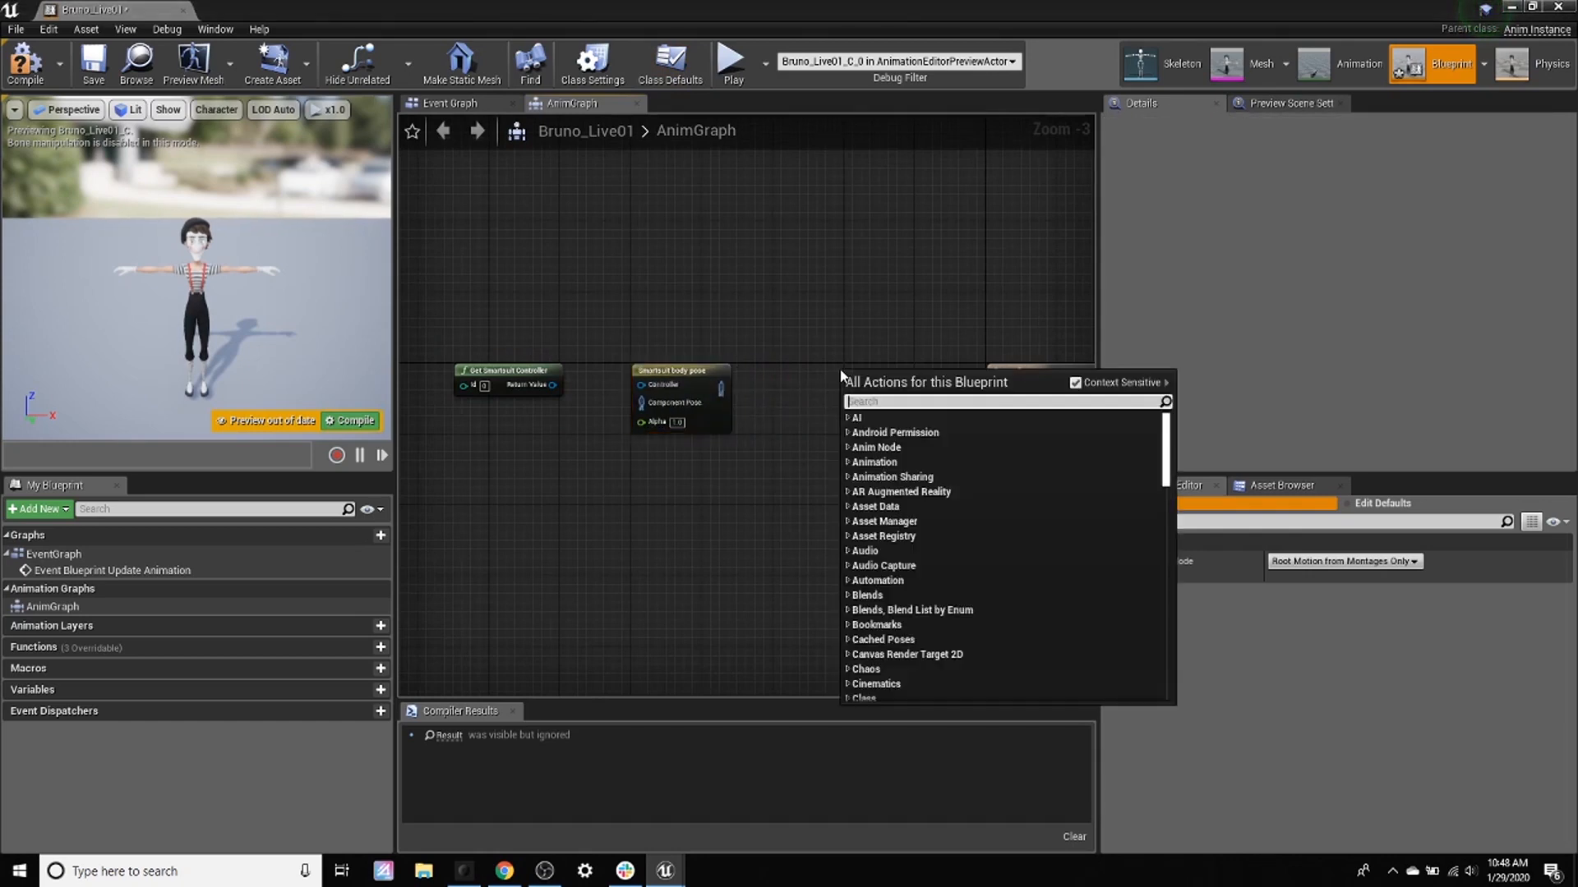
pyautogui.write('Comp')
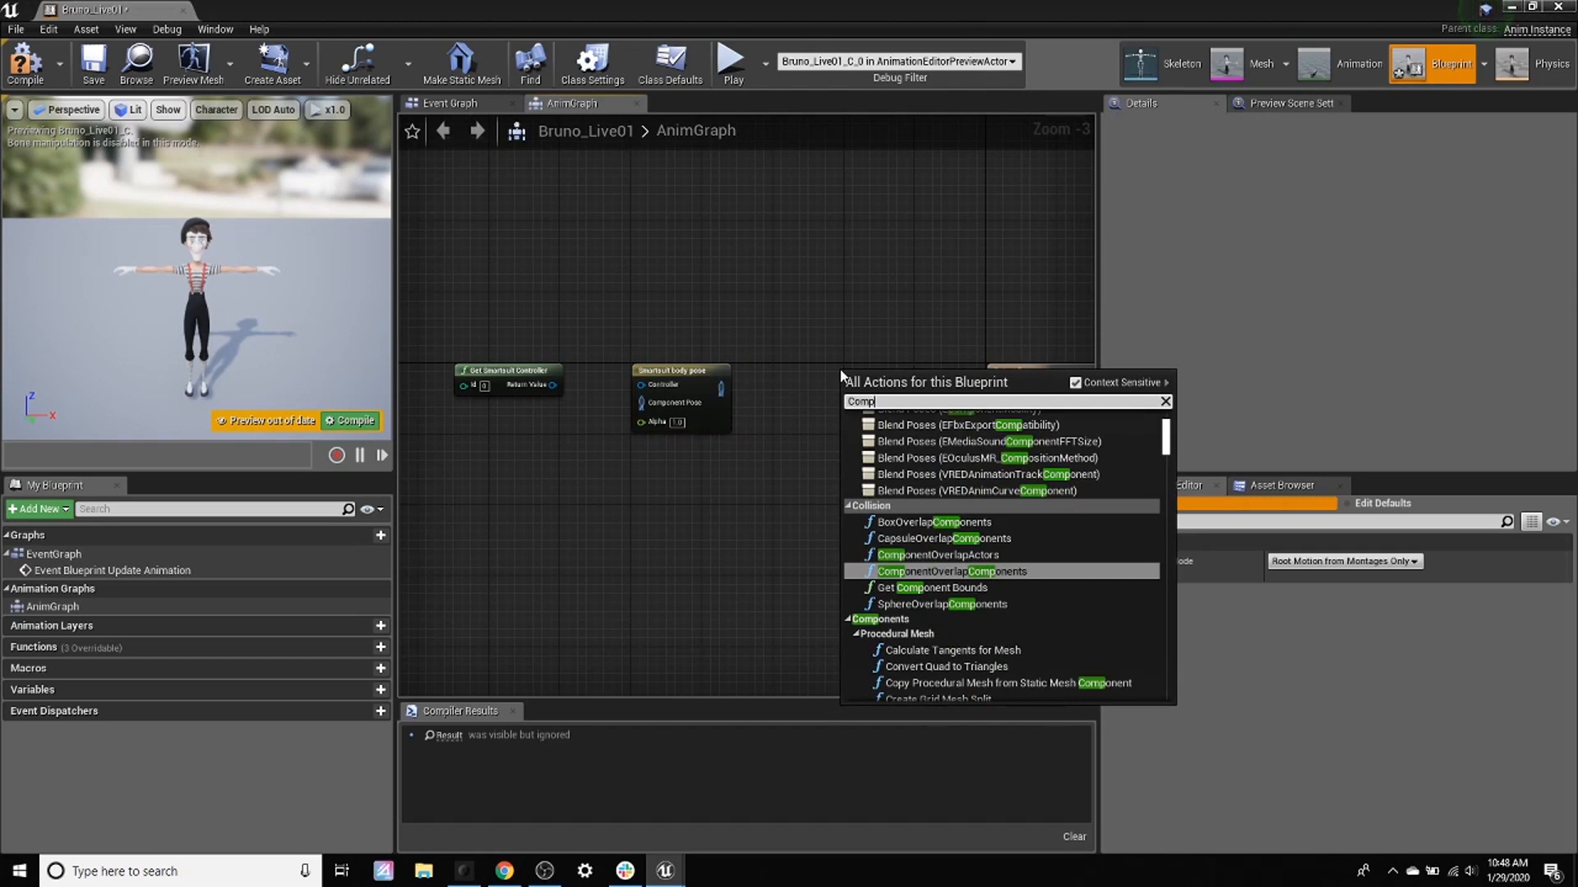
pyautogui.write('one')
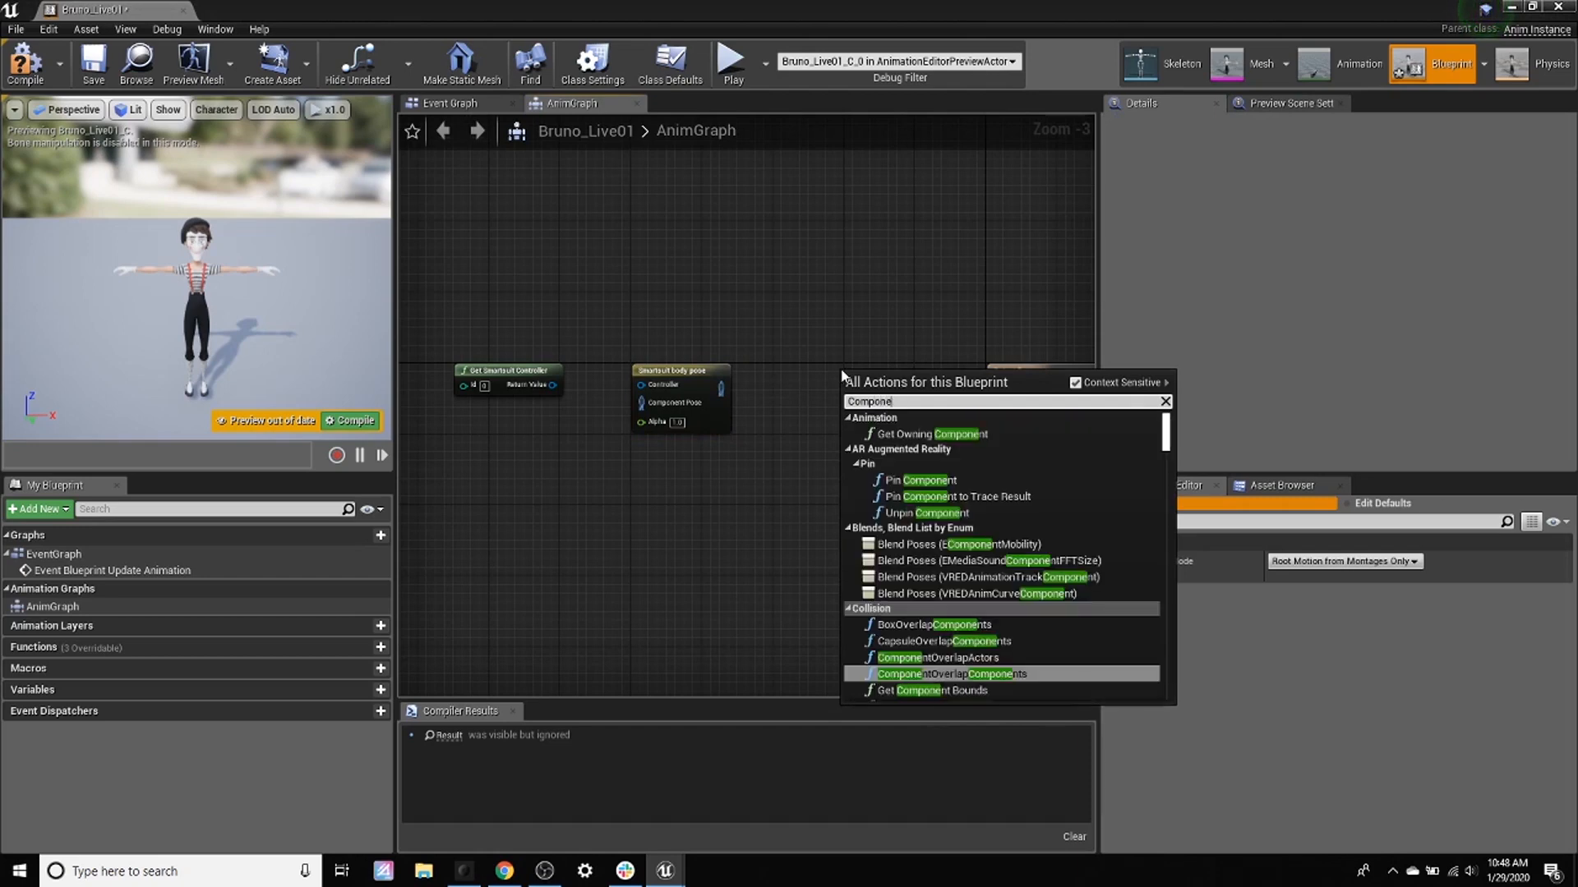
pyautogui.write('nt to')
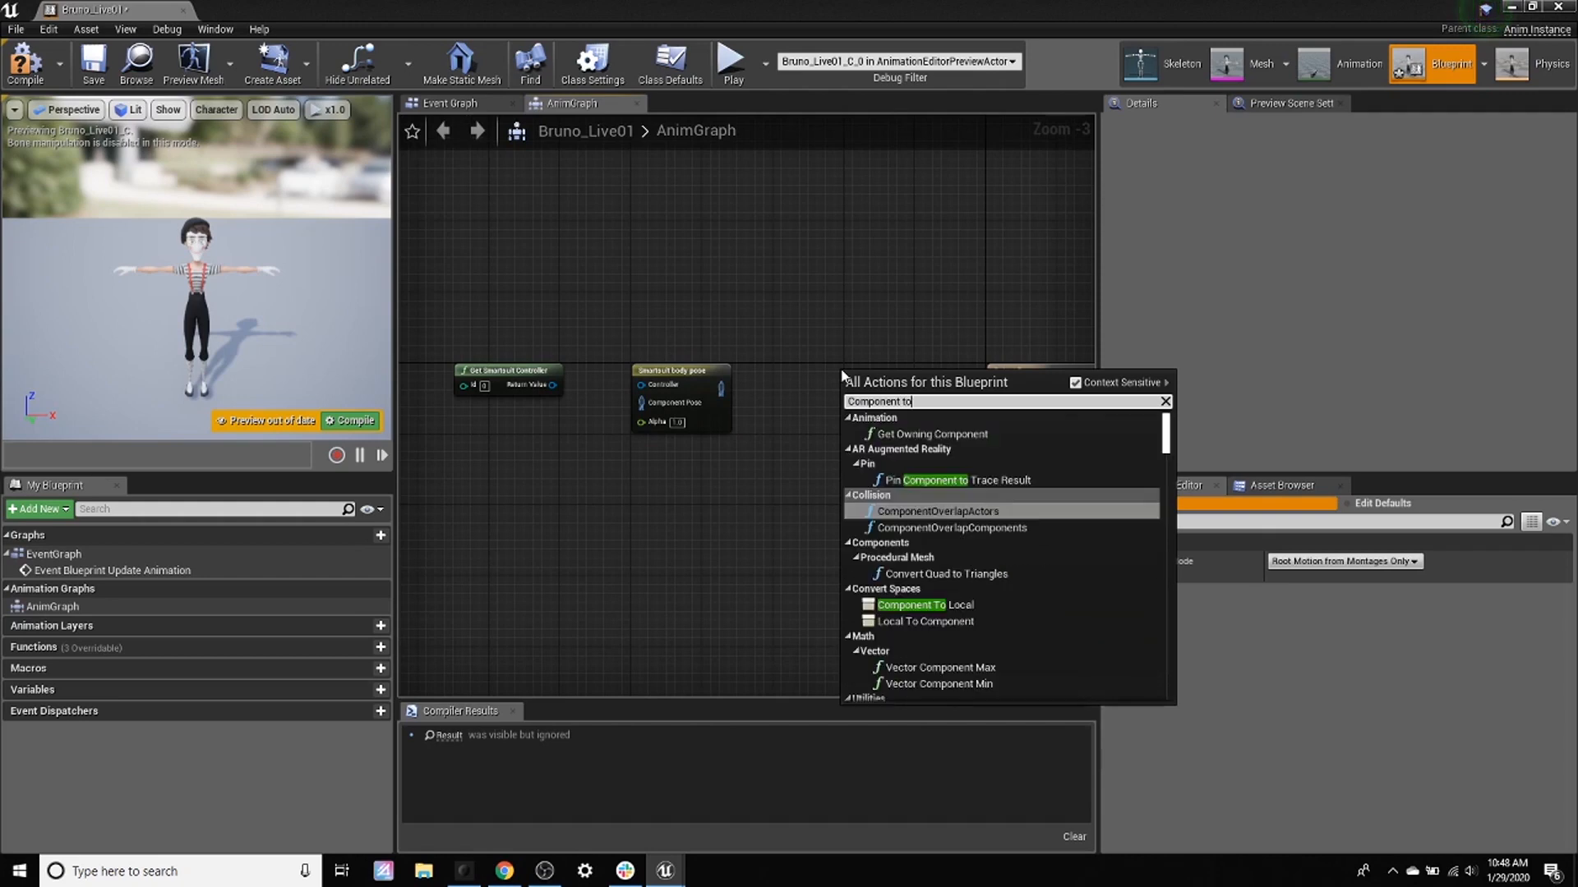
pyautogui.press('BackSpace')
pyautogui.press('BackSpace')
pyautogui.press('BackSpace')
pyautogui.press('BackSpace')
pyautogui.press('BackSpace')
pyautogui.press('BackSpace')
pyautogui.press('BackSpace')
pyautogui.press('BackSpace')
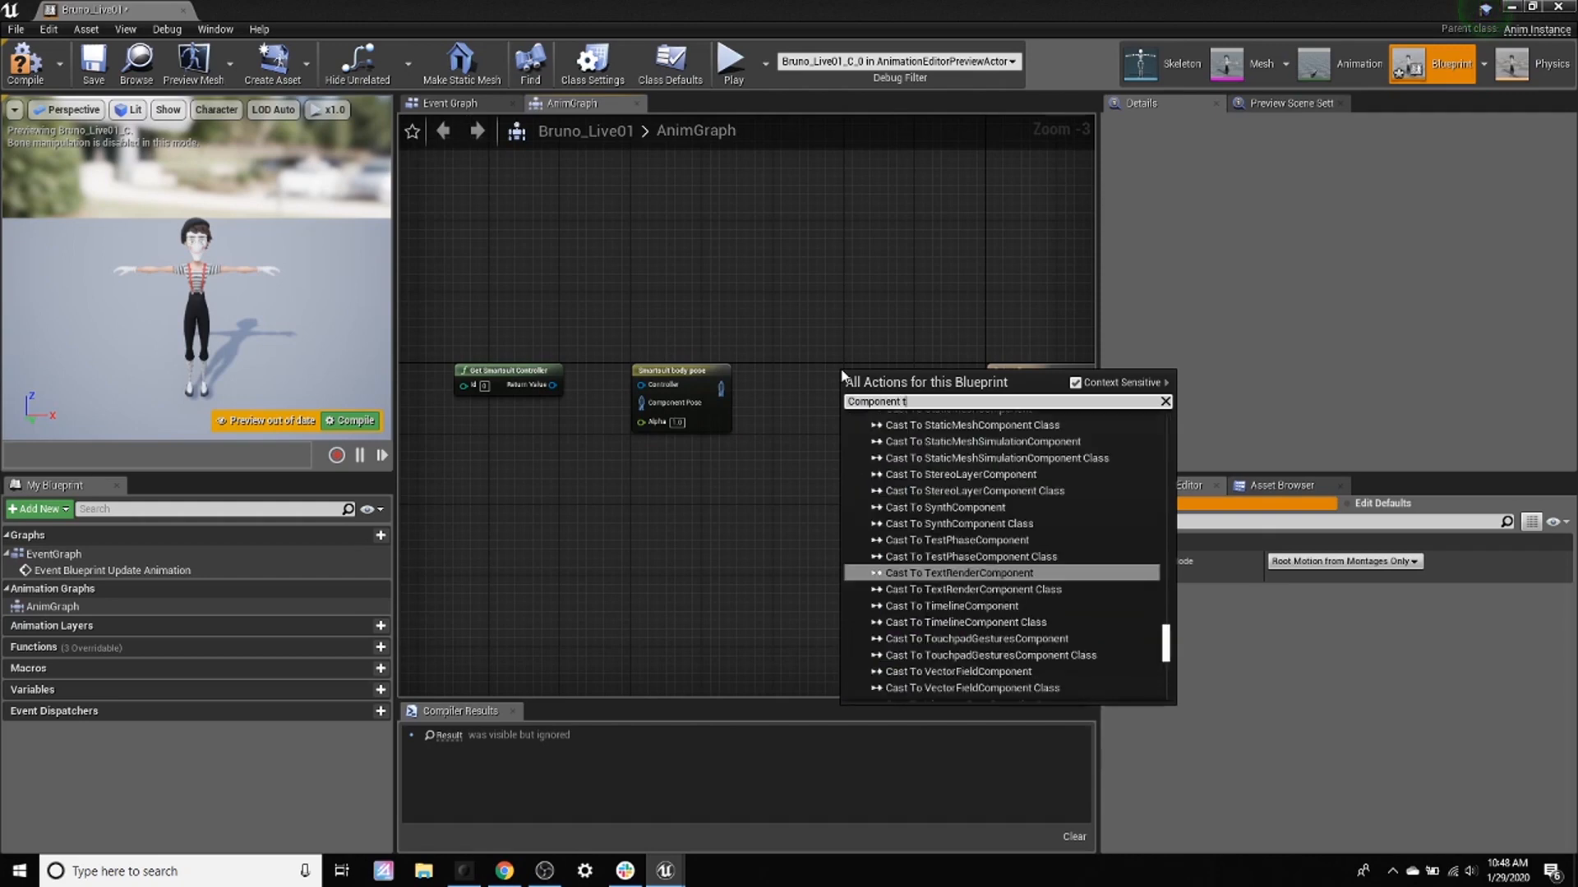
pyautogui.write('onent to loca')
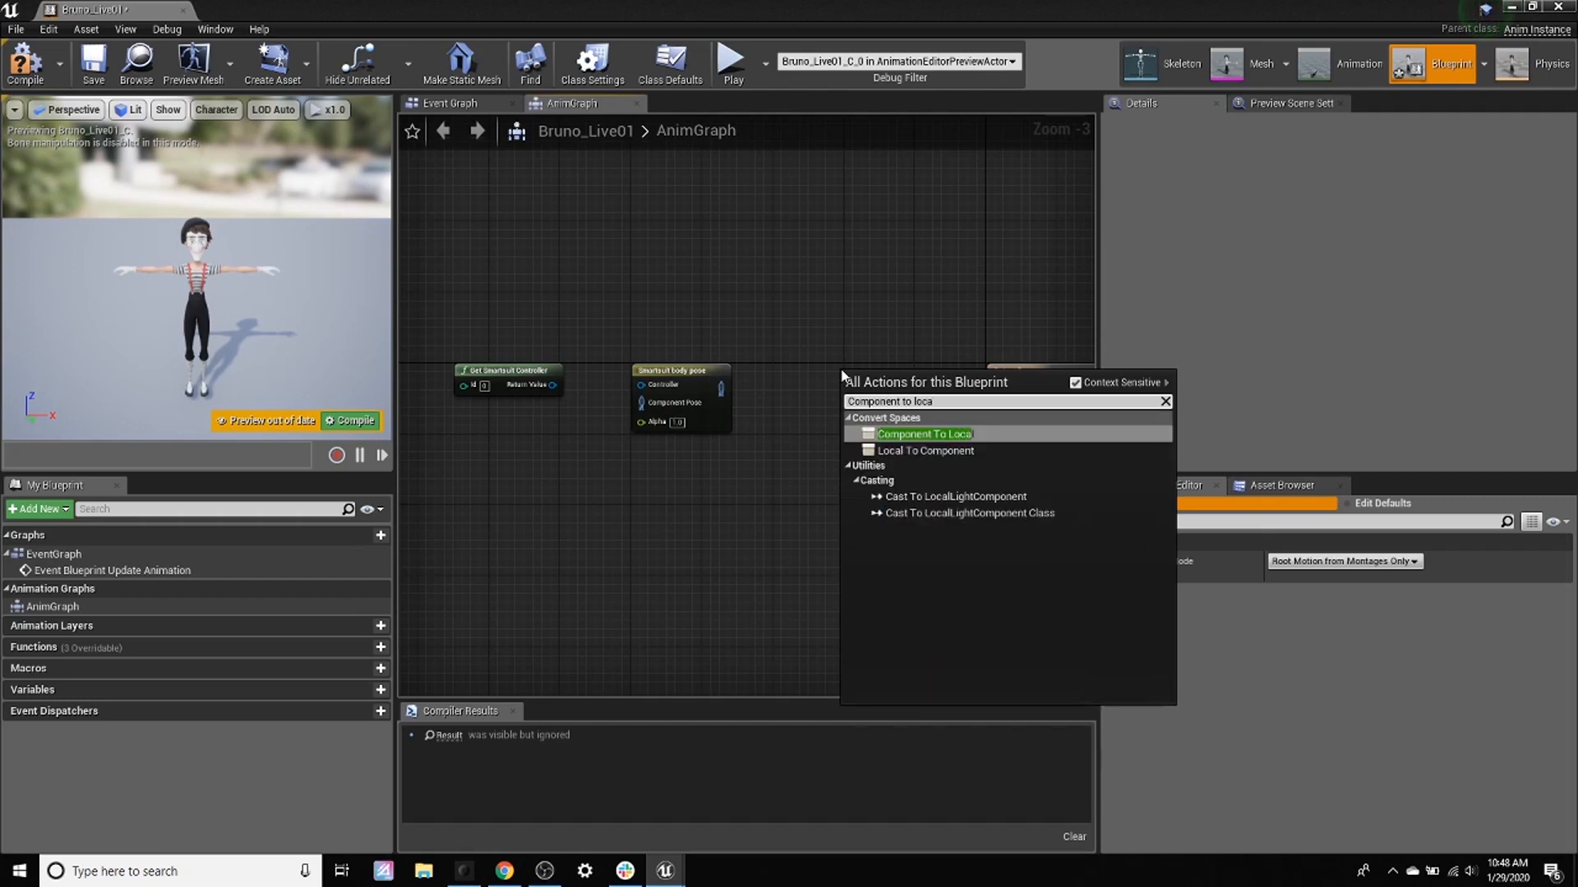
pyautogui.press('Return')
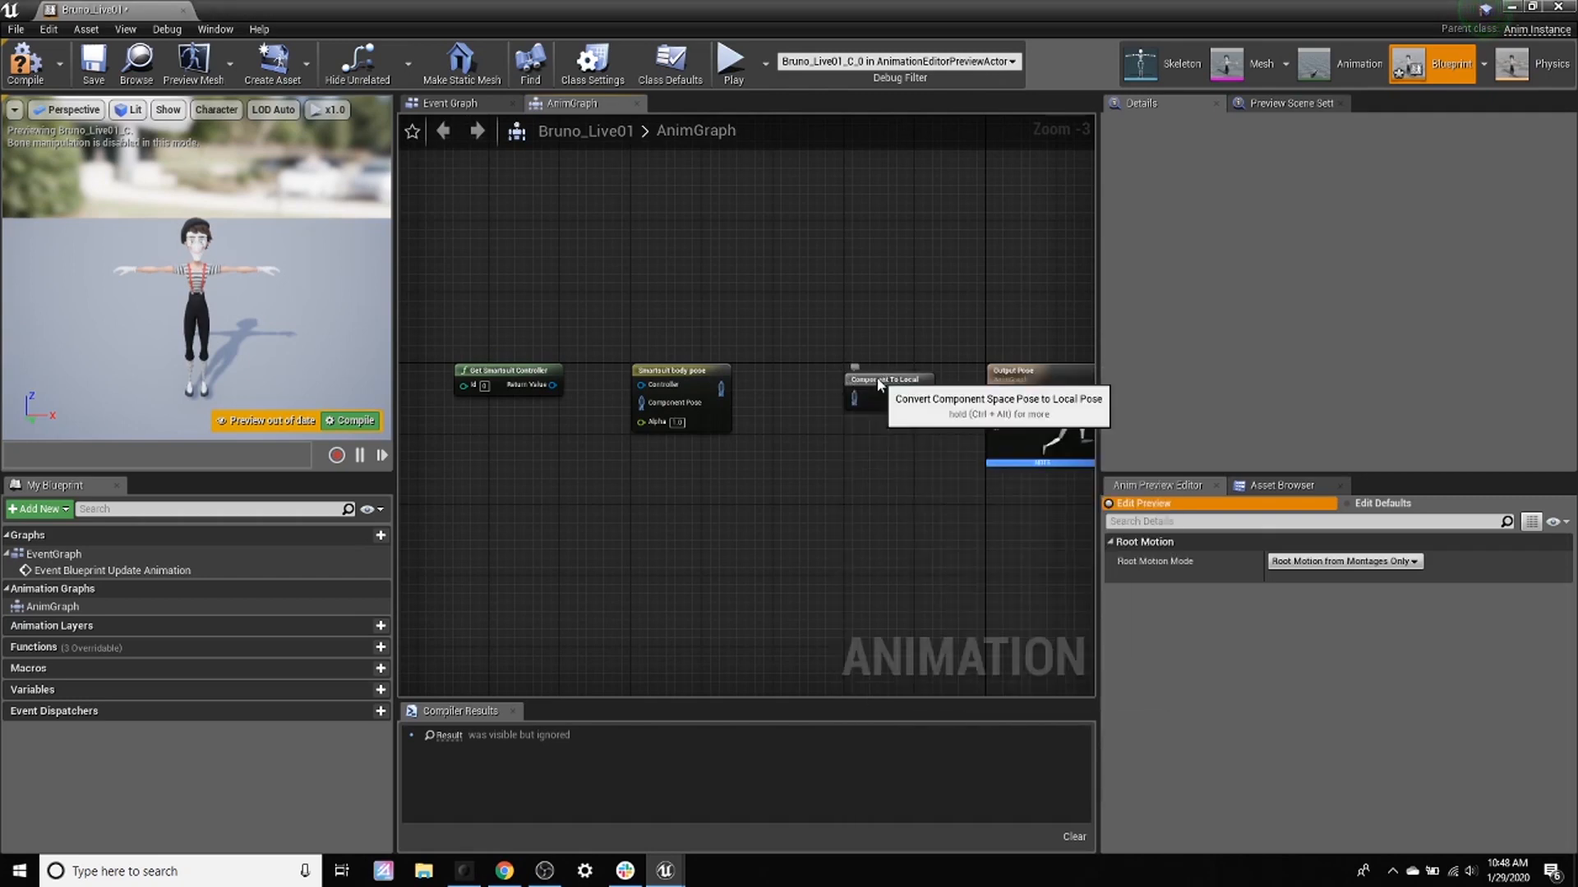
pyautogui.moveTo(863, 386); pyautogui.dragTo(828, 377)
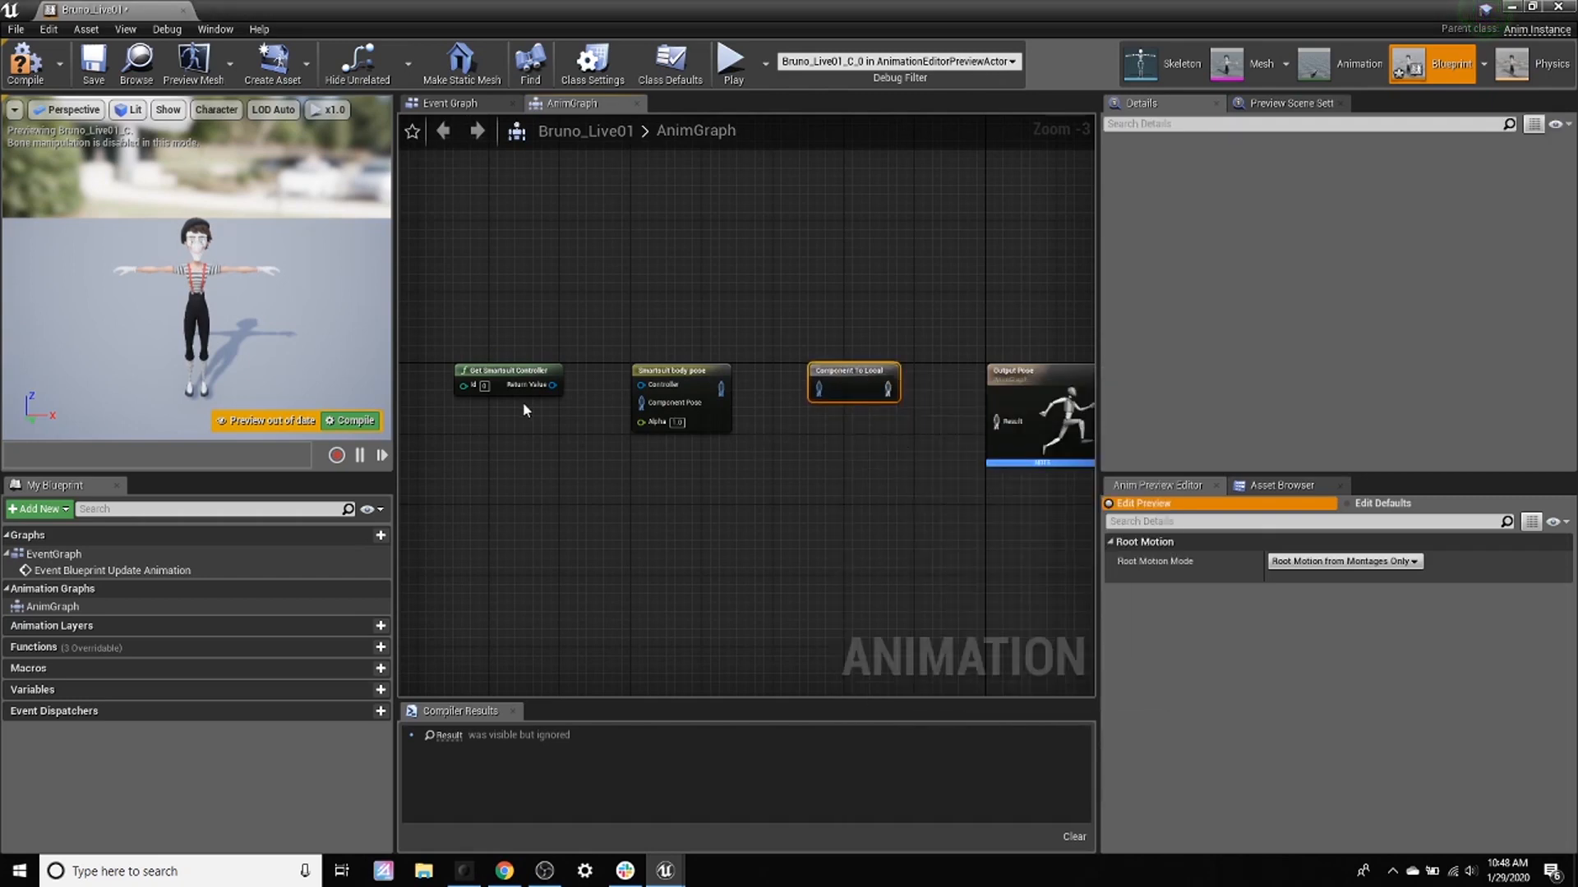
# Wire Get Smartsuit Controller into the body pose's Controller input, and the body pose through Component To Local into the Output Pose result
pyautogui.moveTo(552, 385); pyautogui.dragTo(997, 421)
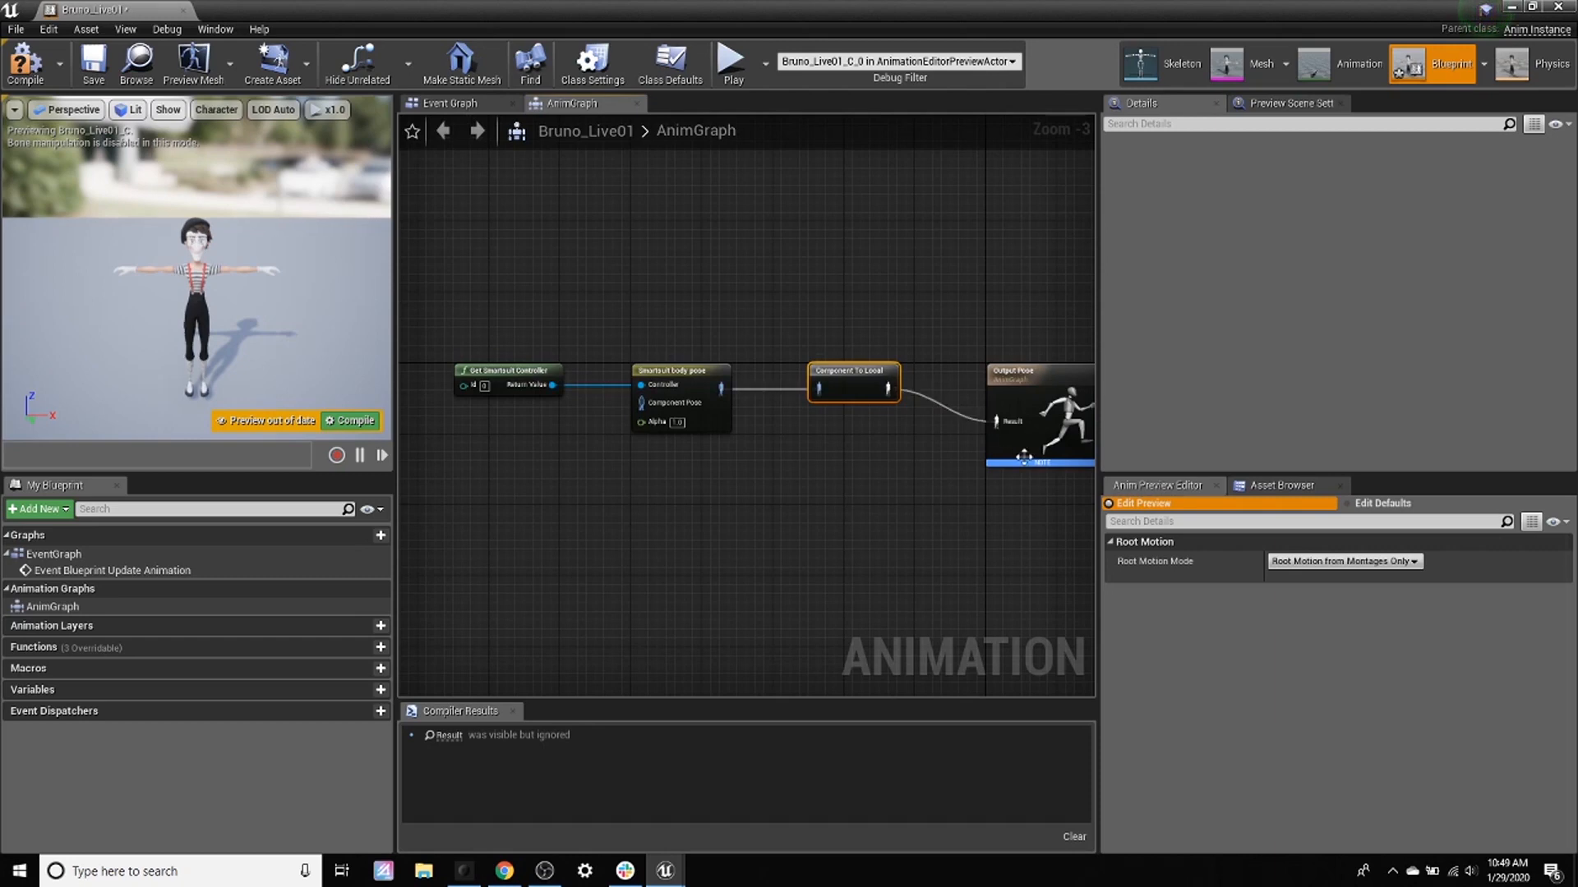
# Examine the Smartsuit body pose node's Bone Map to see which body bones need assigning
pyautogui.click(680, 376)
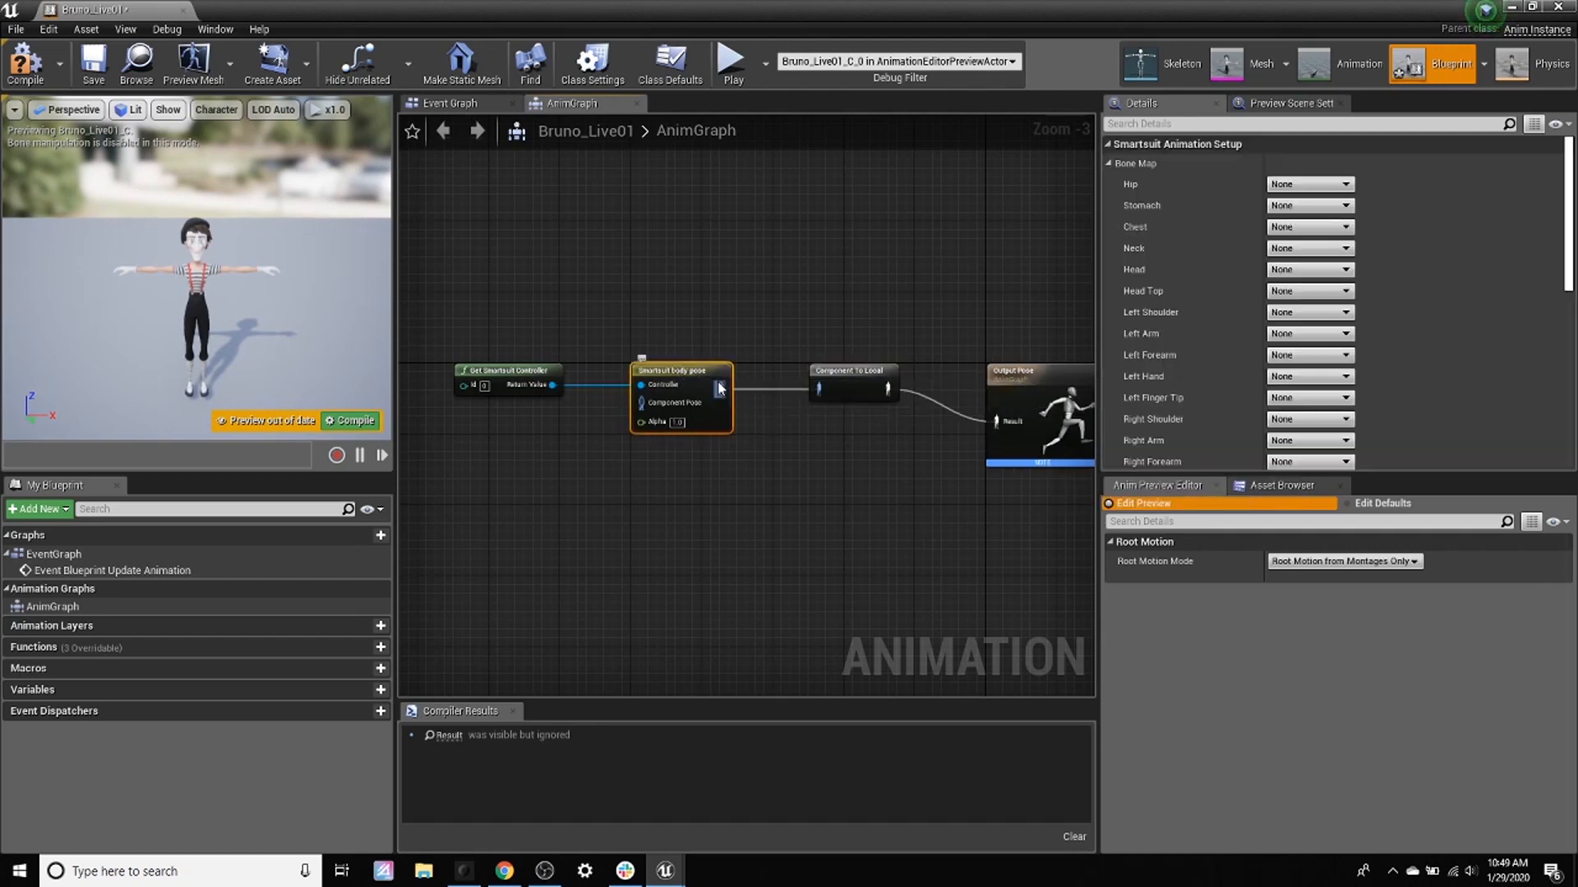
pyautogui.click(1112, 163)
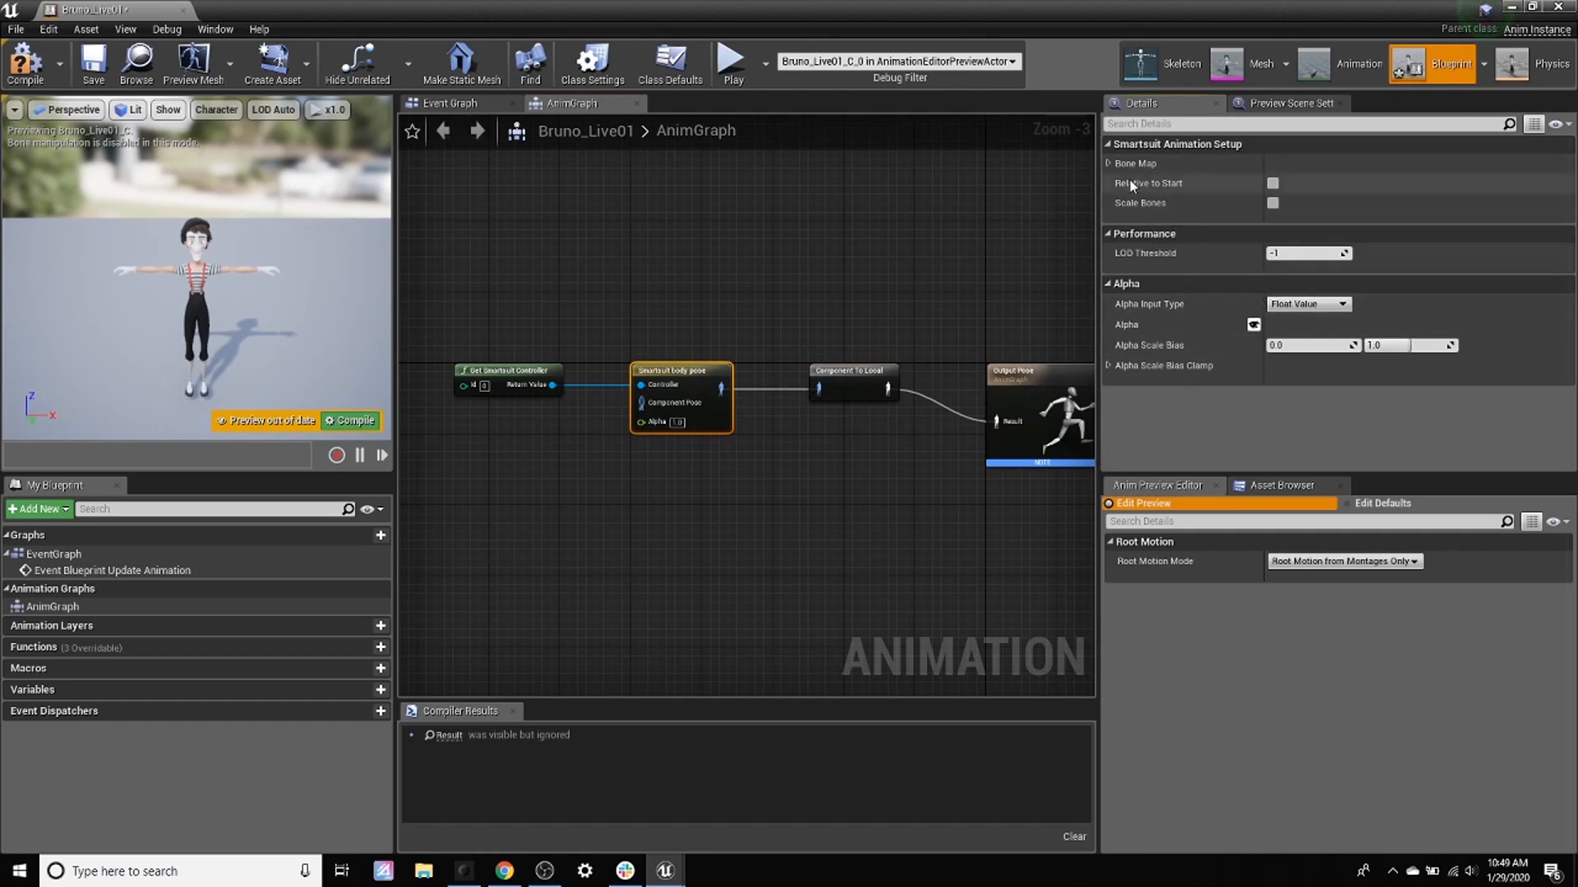
pyautogui.click(1111, 163)
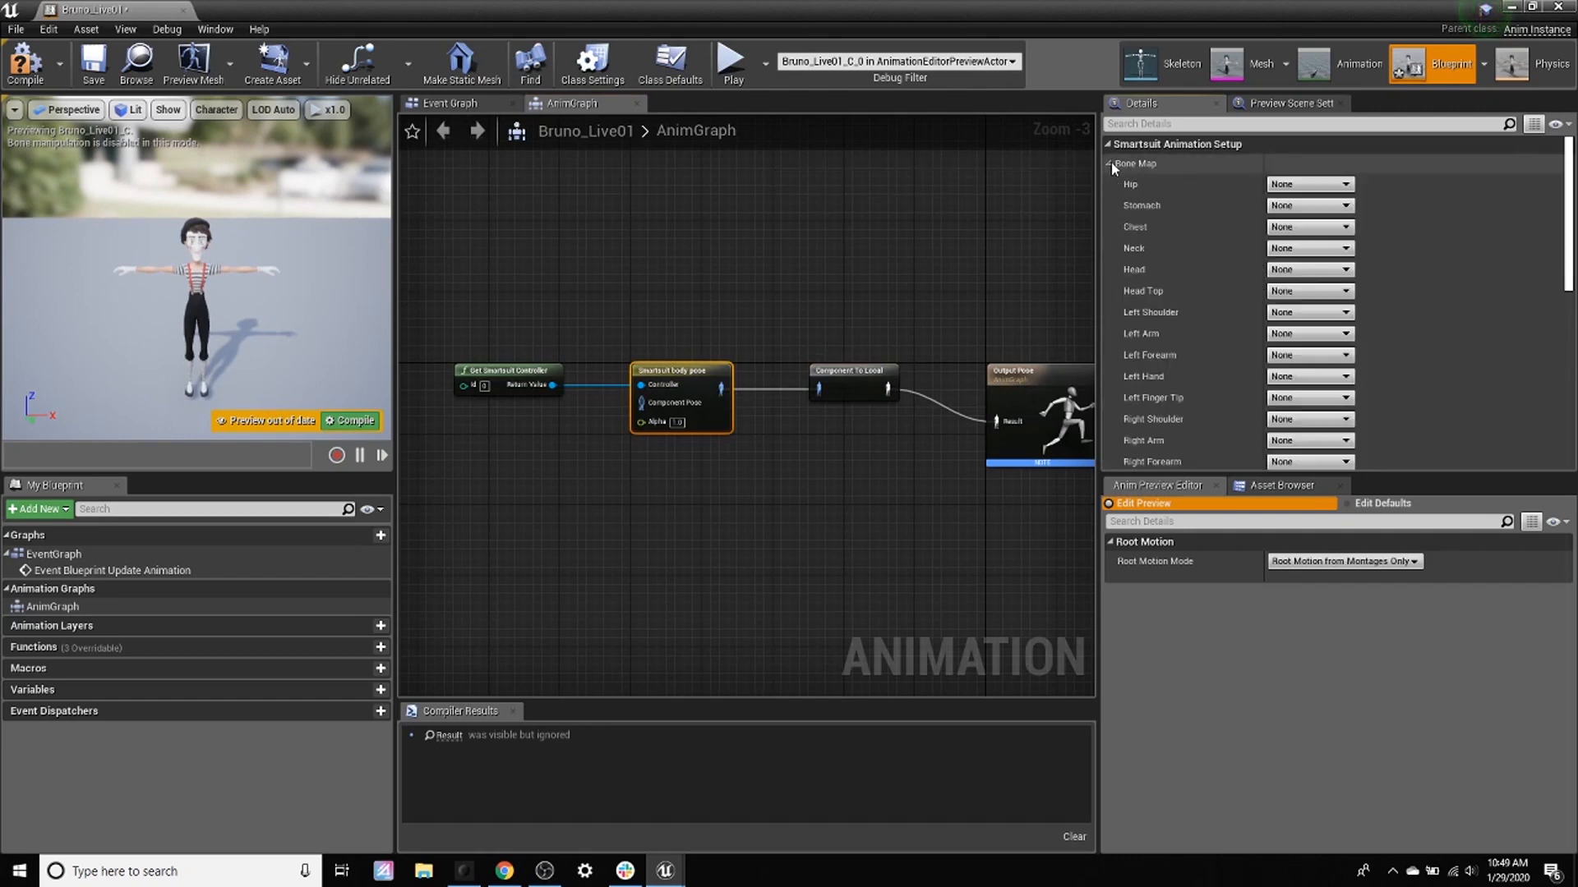
pyautogui.scroll(-1, 1200, 264)
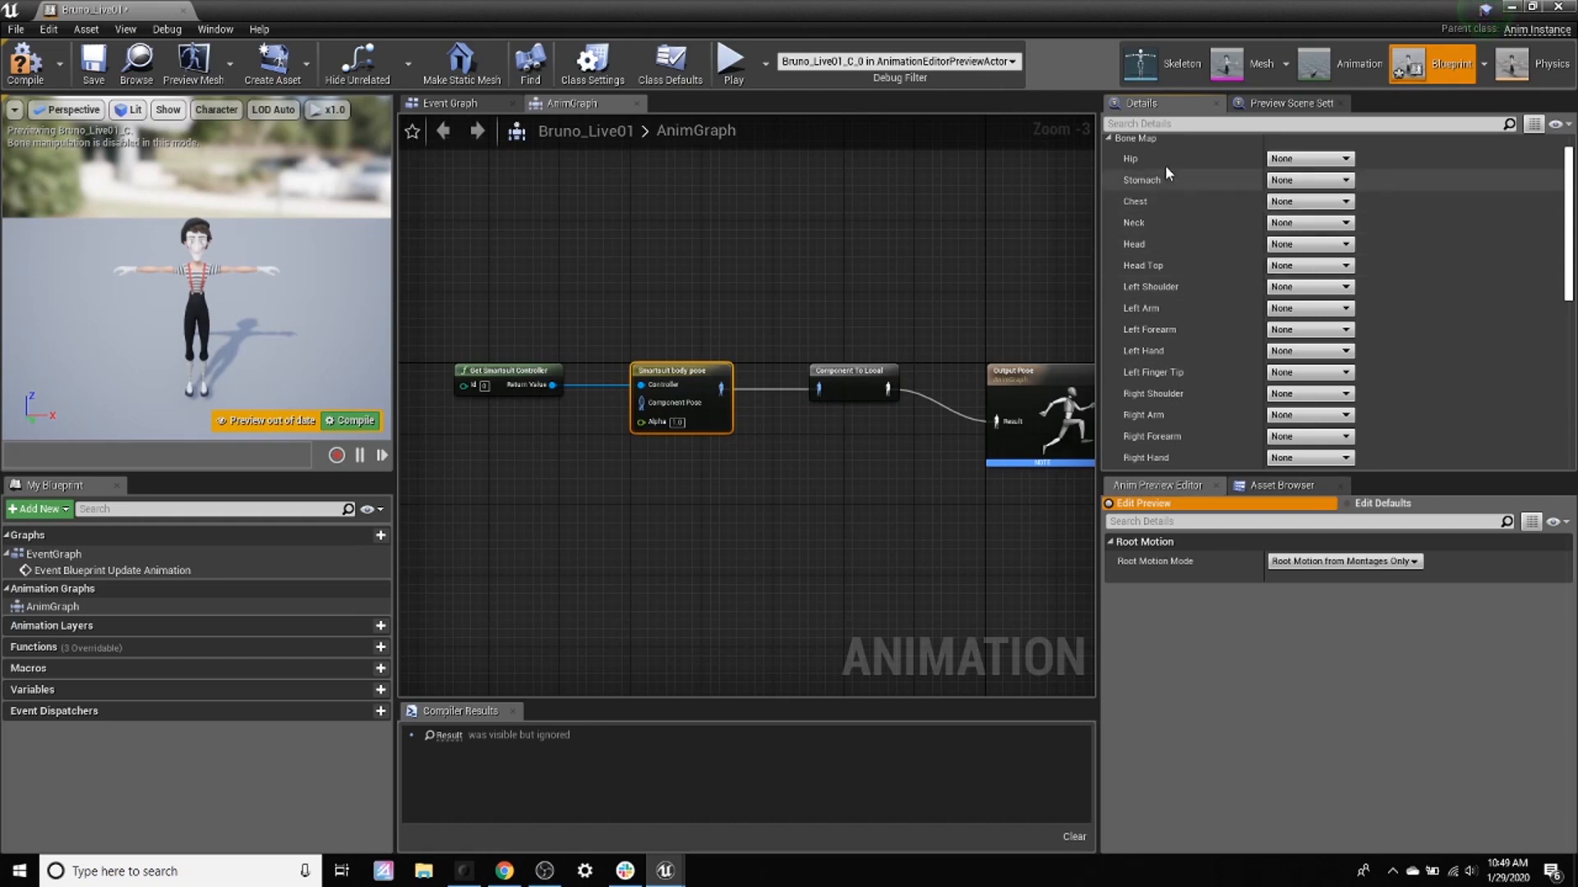
pyautogui.scroll(1, 1141, 164)
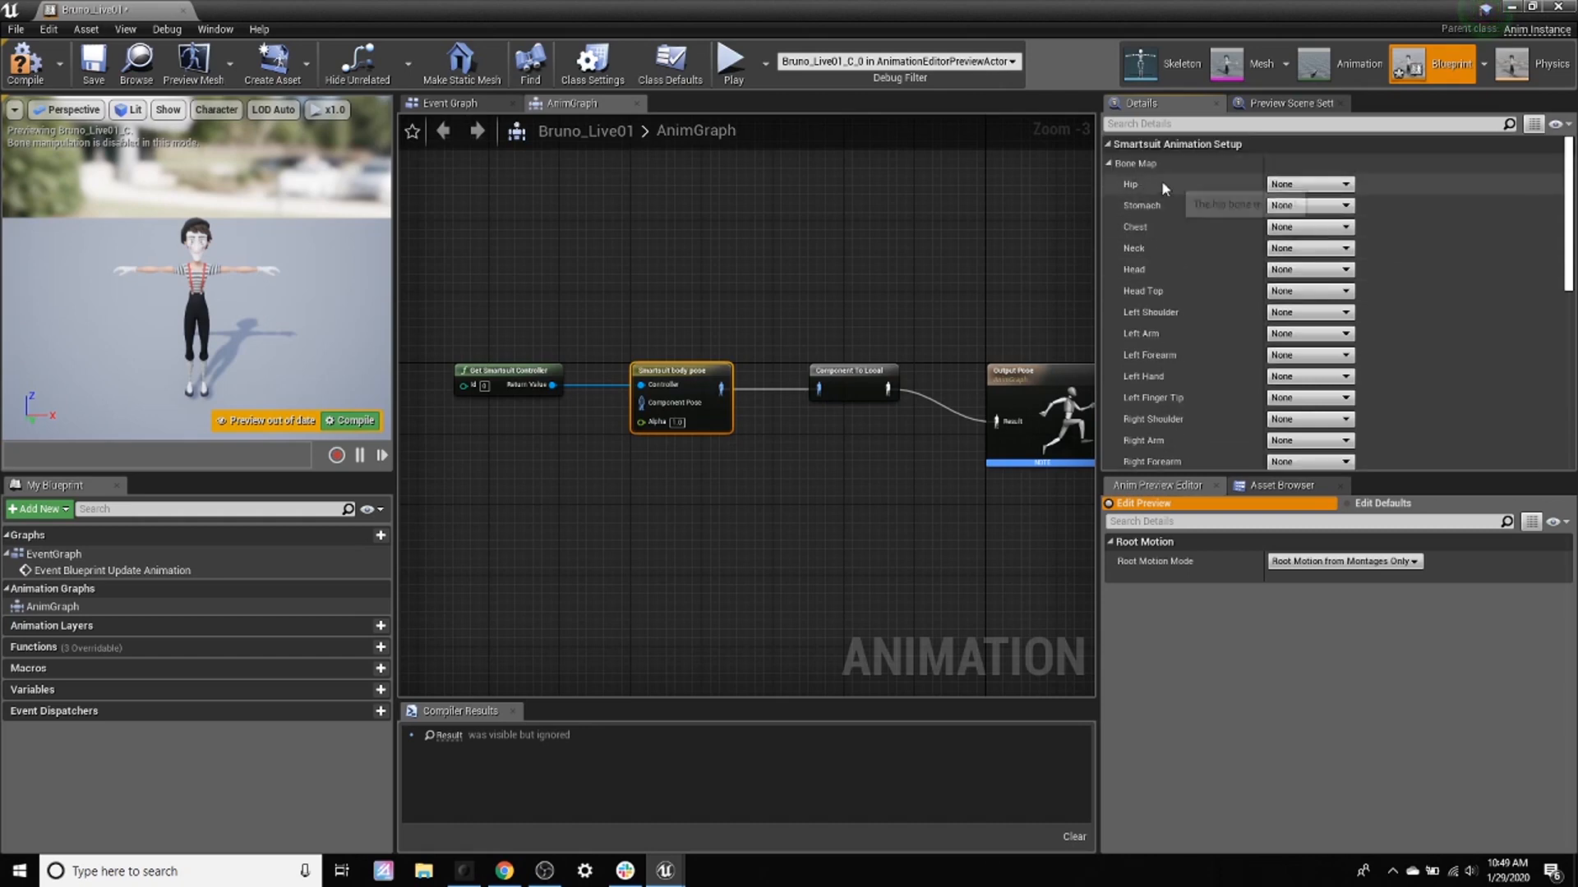
pyautogui.scroll(-5, 1163, 345)
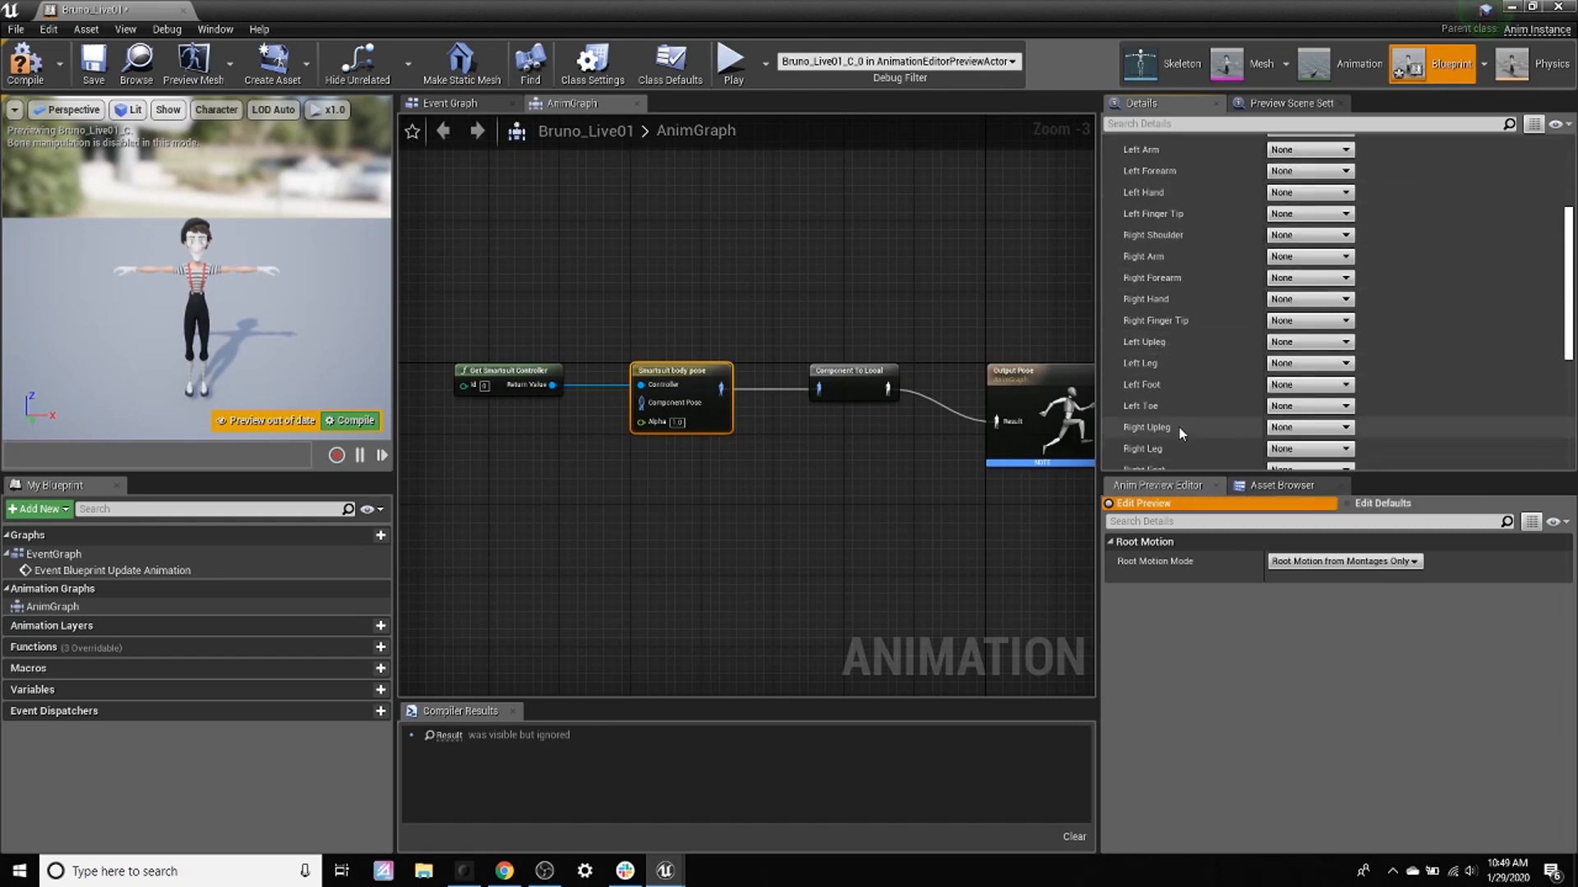
pyautogui.scroll(-6, 1179, 427)
pyautogui.scroll(5, 1177, 341)
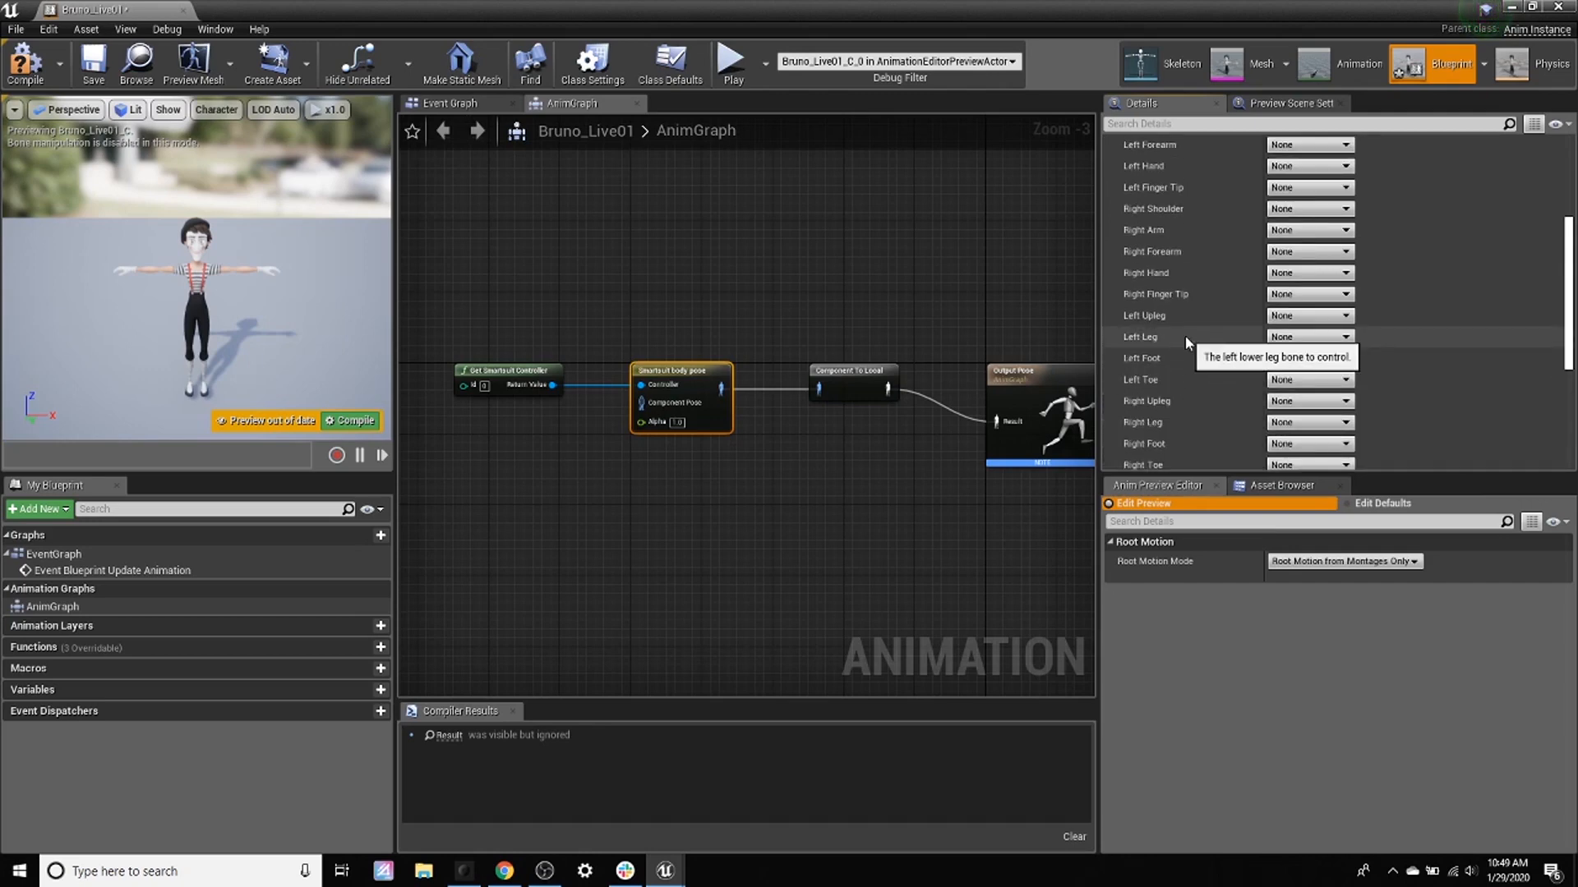
# Map the Smartsuit body pose's Hip to Hips, Stomach to Spine1 and Chest to Spine2 in the Bone Map
pyautogui.scroll(3, 1206, 347)
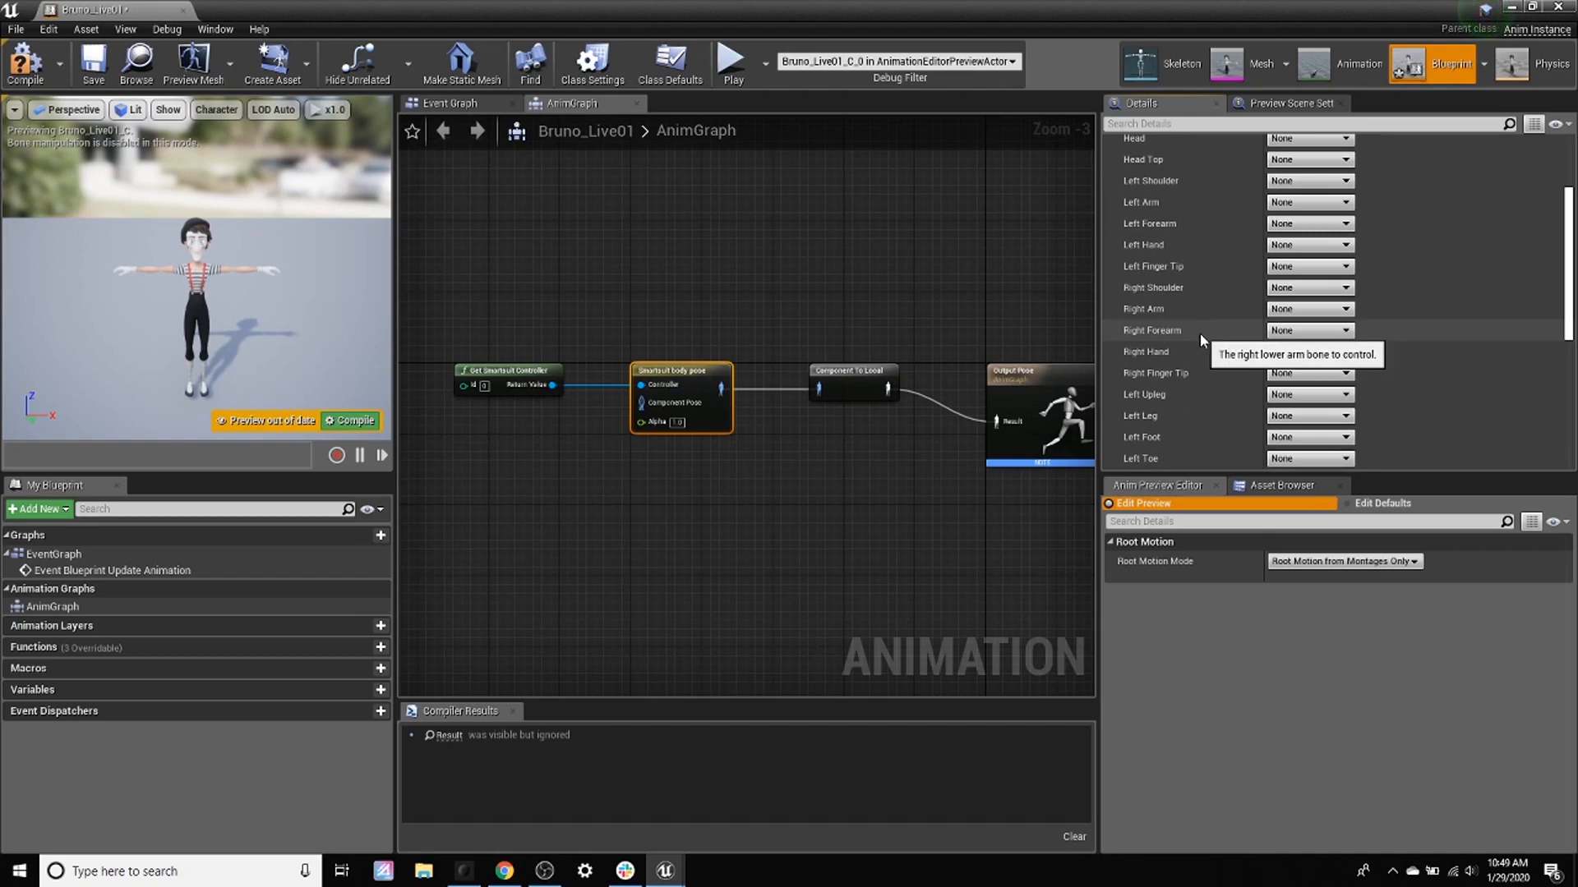
pyautogui.scroll(5, 1195, 332)
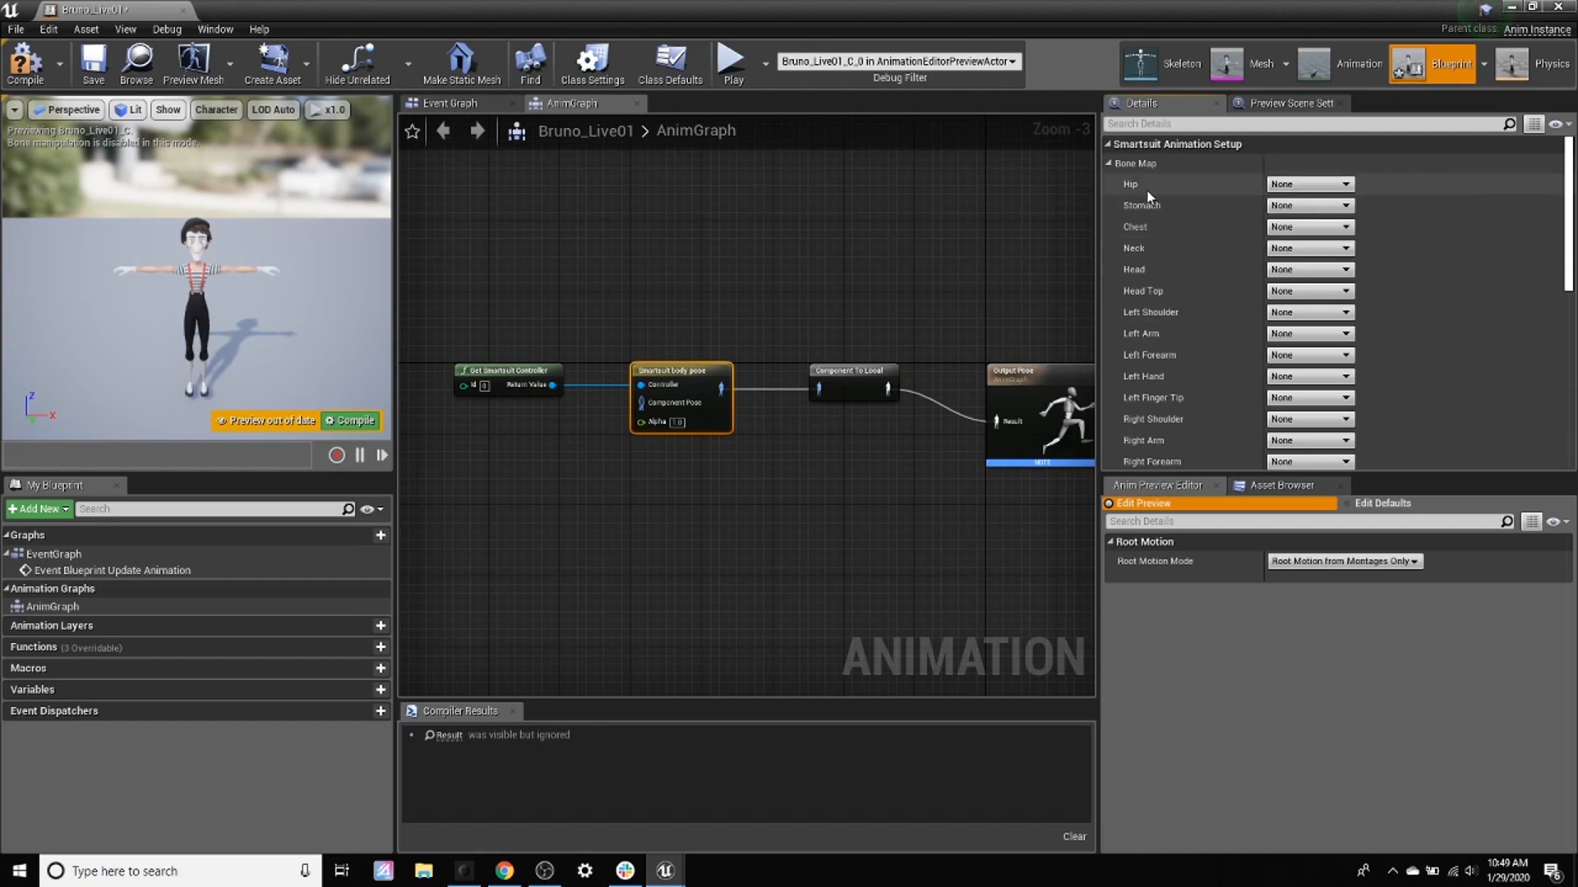
pyautogui.click(1344, 184)
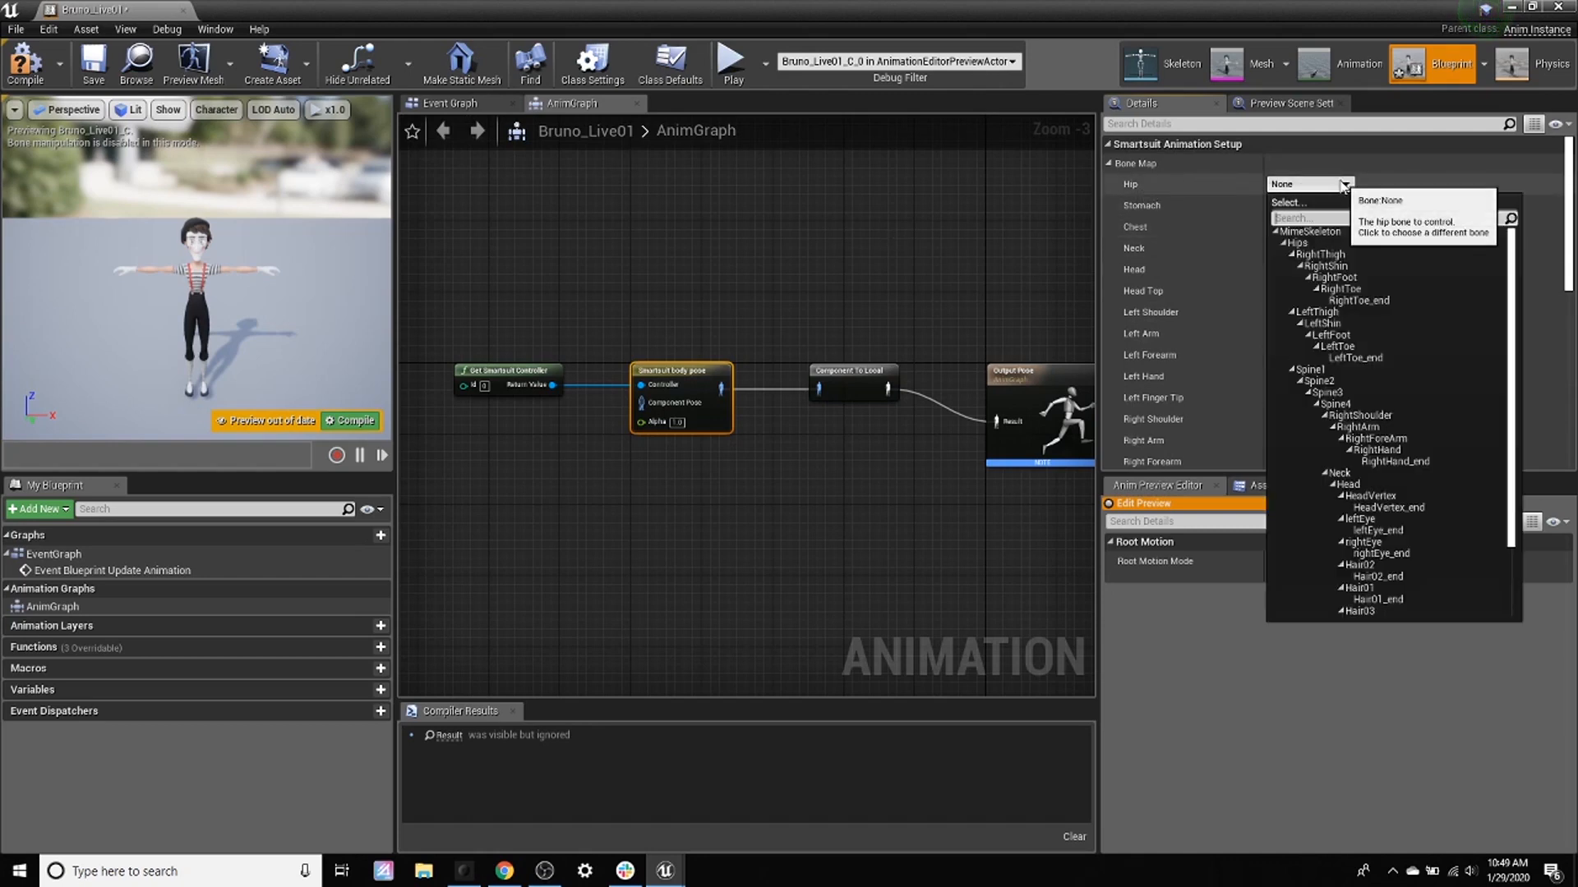
pyautogui.click(1306, 245)
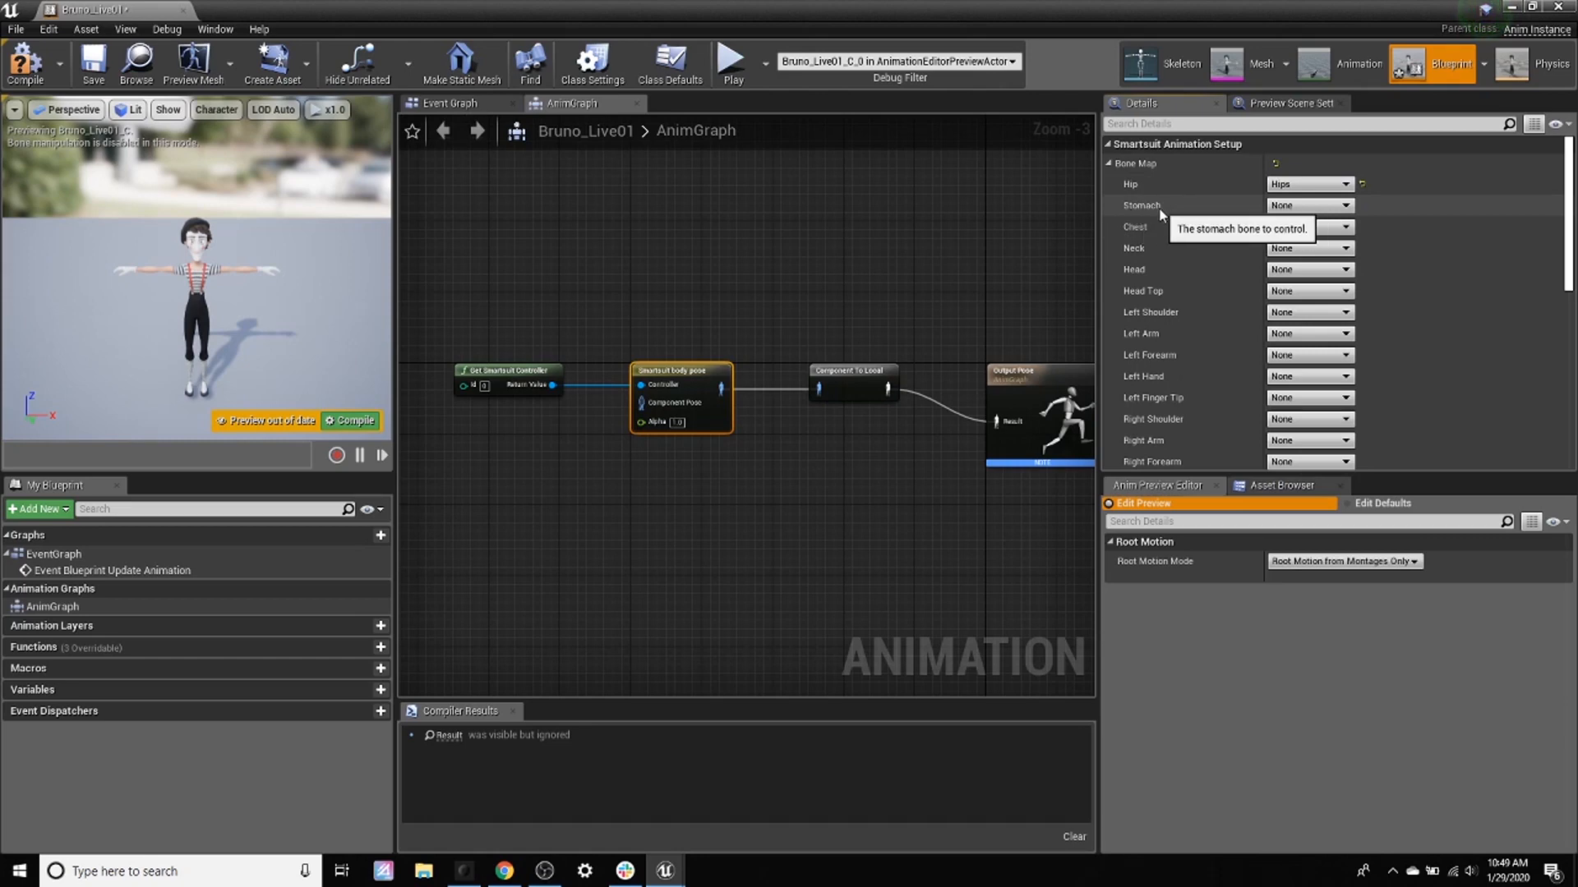
pyautogui.click(1310, 205)
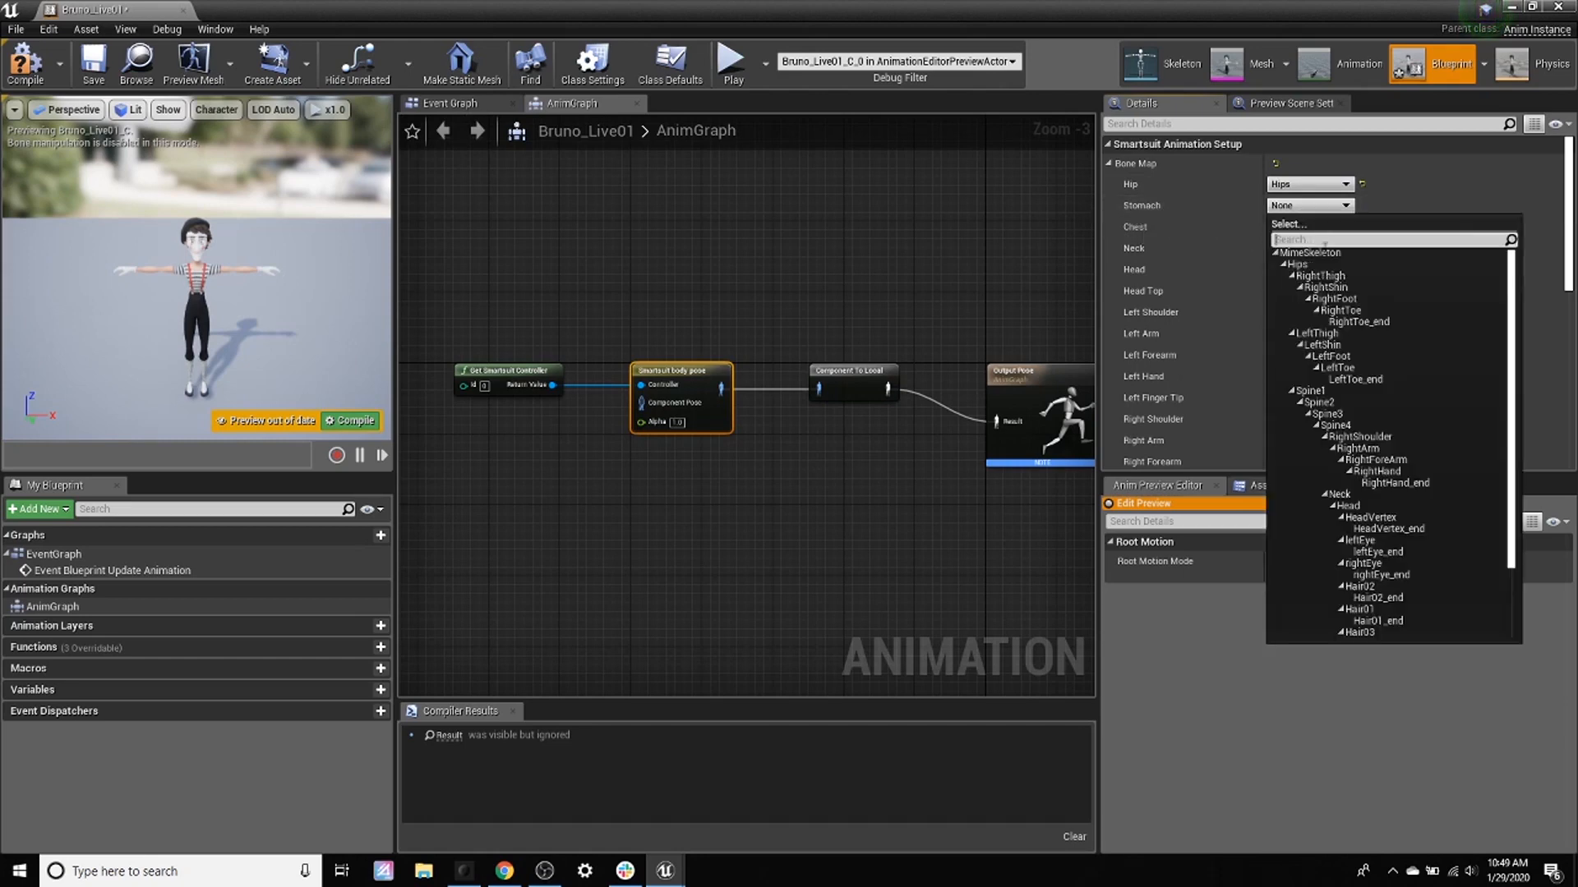
pyautogui.click(1311, 391)
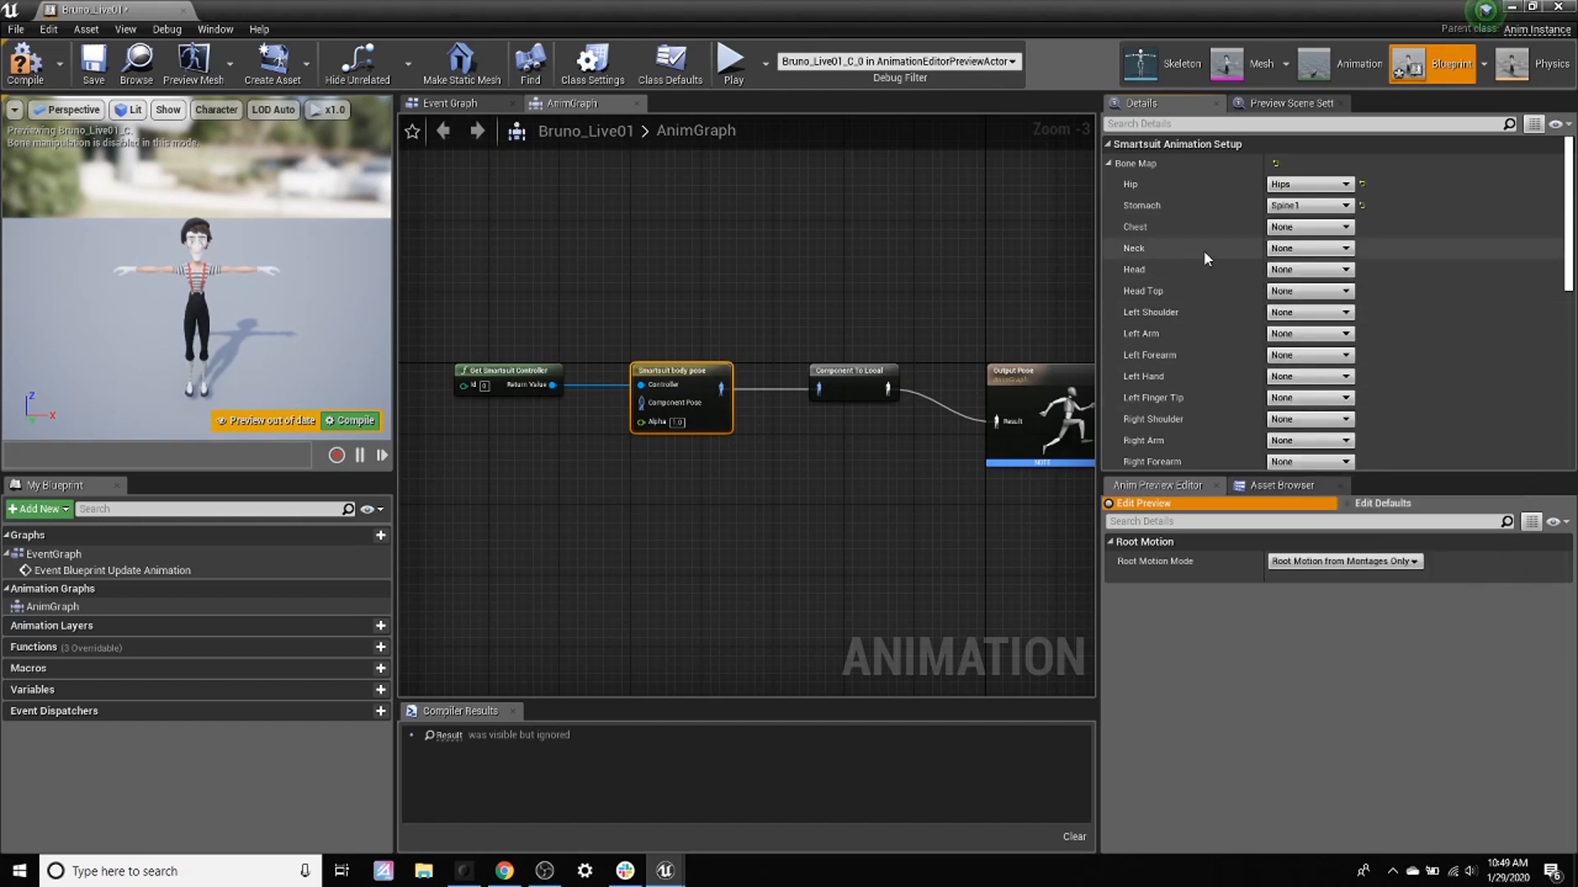
pyautogui.click(1310, 227)
pyautogui.click(1338, 424)
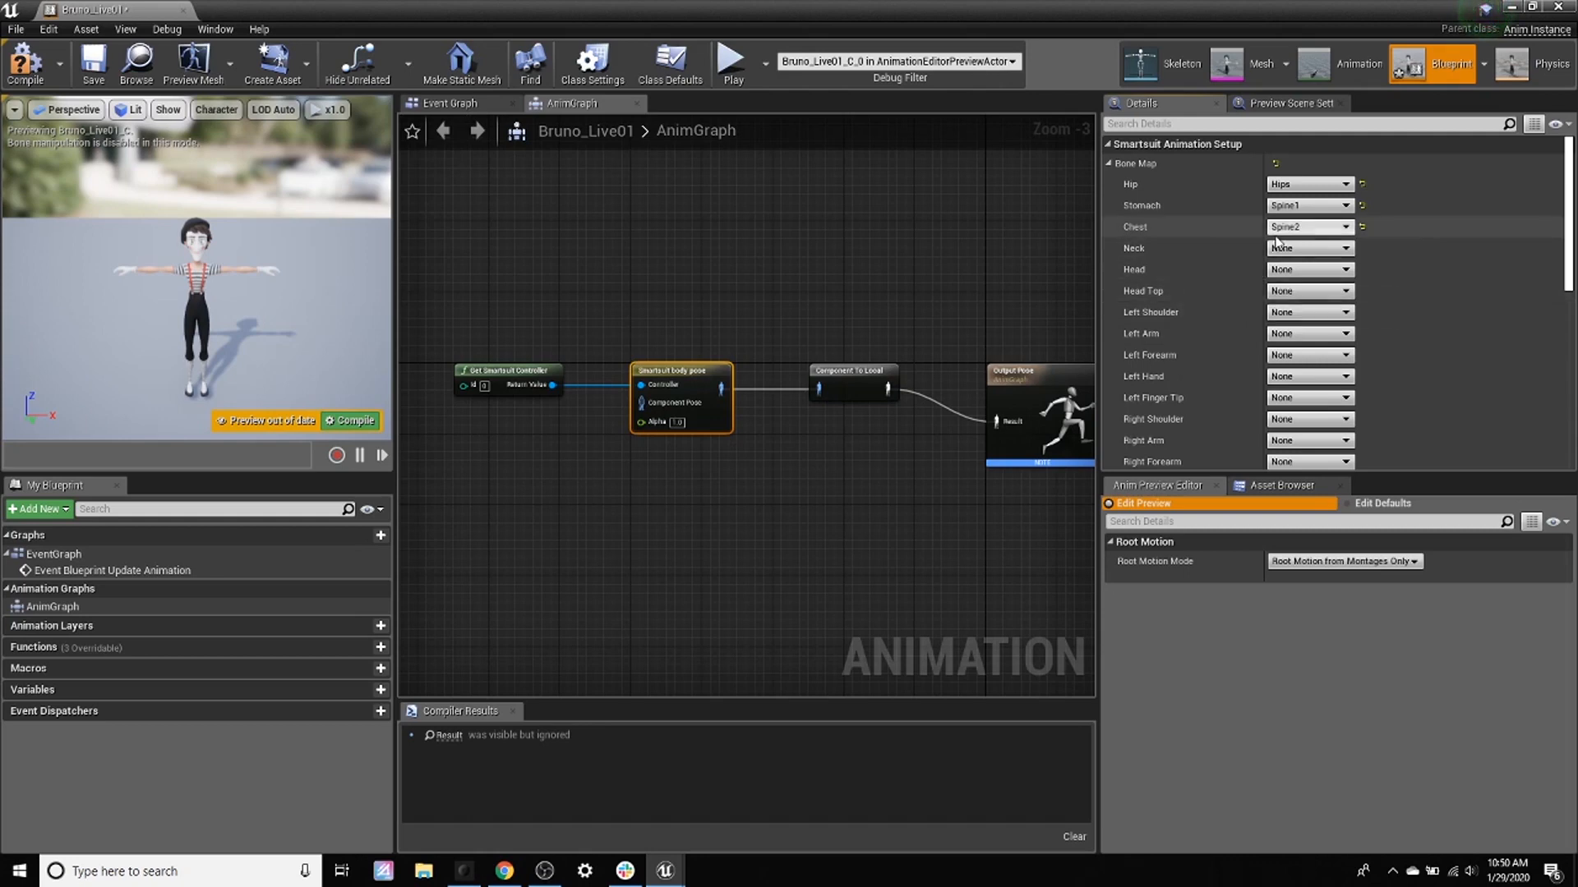
# Map the Neck slot to Neck, Head to Head and Head Top to HeadVertex in the Bone Map
pyautogui.click(1310, 249)
pyautogui.click(1340, 538)
pyautogui.click(1310, 269)
pyautogui.click(1348, 570)
pyautogui.click(1310, 291)
pyautogui.click(1363, 603)
# Map the left arm slots from shoulder to finger tip to LeftShoulder, LeftArm, LeftForeArm, LeftHand and LeftHand_end
pyautogui.click(1310, 313)
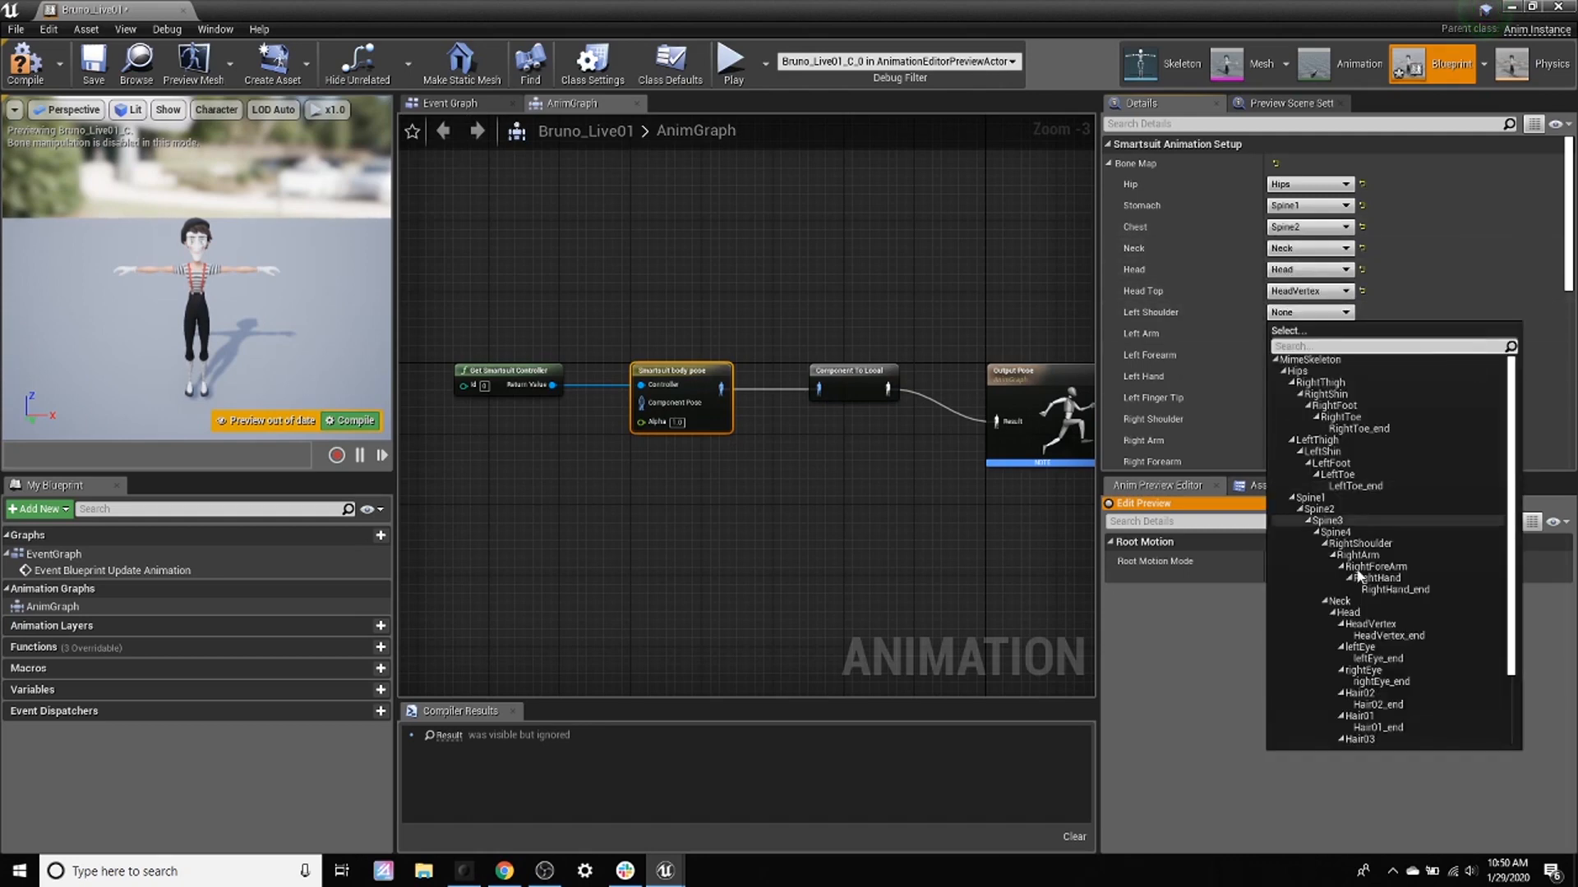
pyautogui.click(1361, 695)
pyautogui.click(1310, 334)
pyautogui.click(1376, 728)
pyautogui.click(1309, 355)
pyautogui.click(1376, 759)
pyautogui.click(1298, 376)
pyautogui.click(1377, 792)
pyautogui.click(1310, 397)
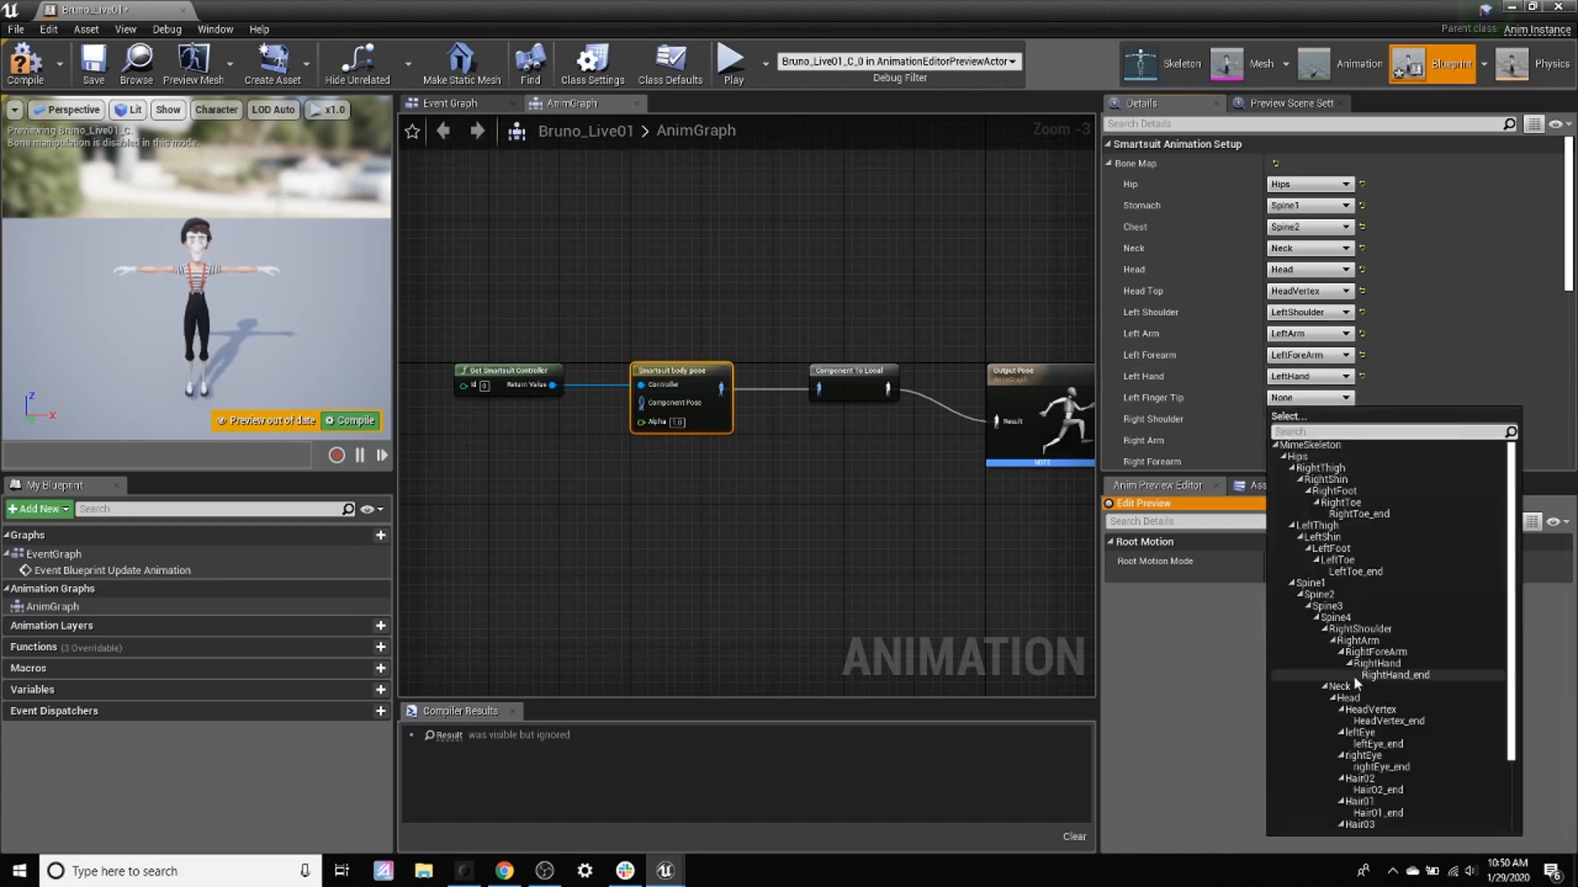
pyautogui.scroll(-3, 1356, 684)
pyautogui.click(1389, 825)
# Map the right arm slots from shoulder to finger tip to RightShoulder, RightArm, RightForeArm, RightHand and RightHand_end
pyautogui.click(1310, 419)
pyautogui.scroll(-1, 1105, 700)
pyautogui.click(1106, 590)
pyautogui.click(1309, 440)
pyautogui.scroll(-1, 1389, 324)
pyautogui.click(1358, 195)
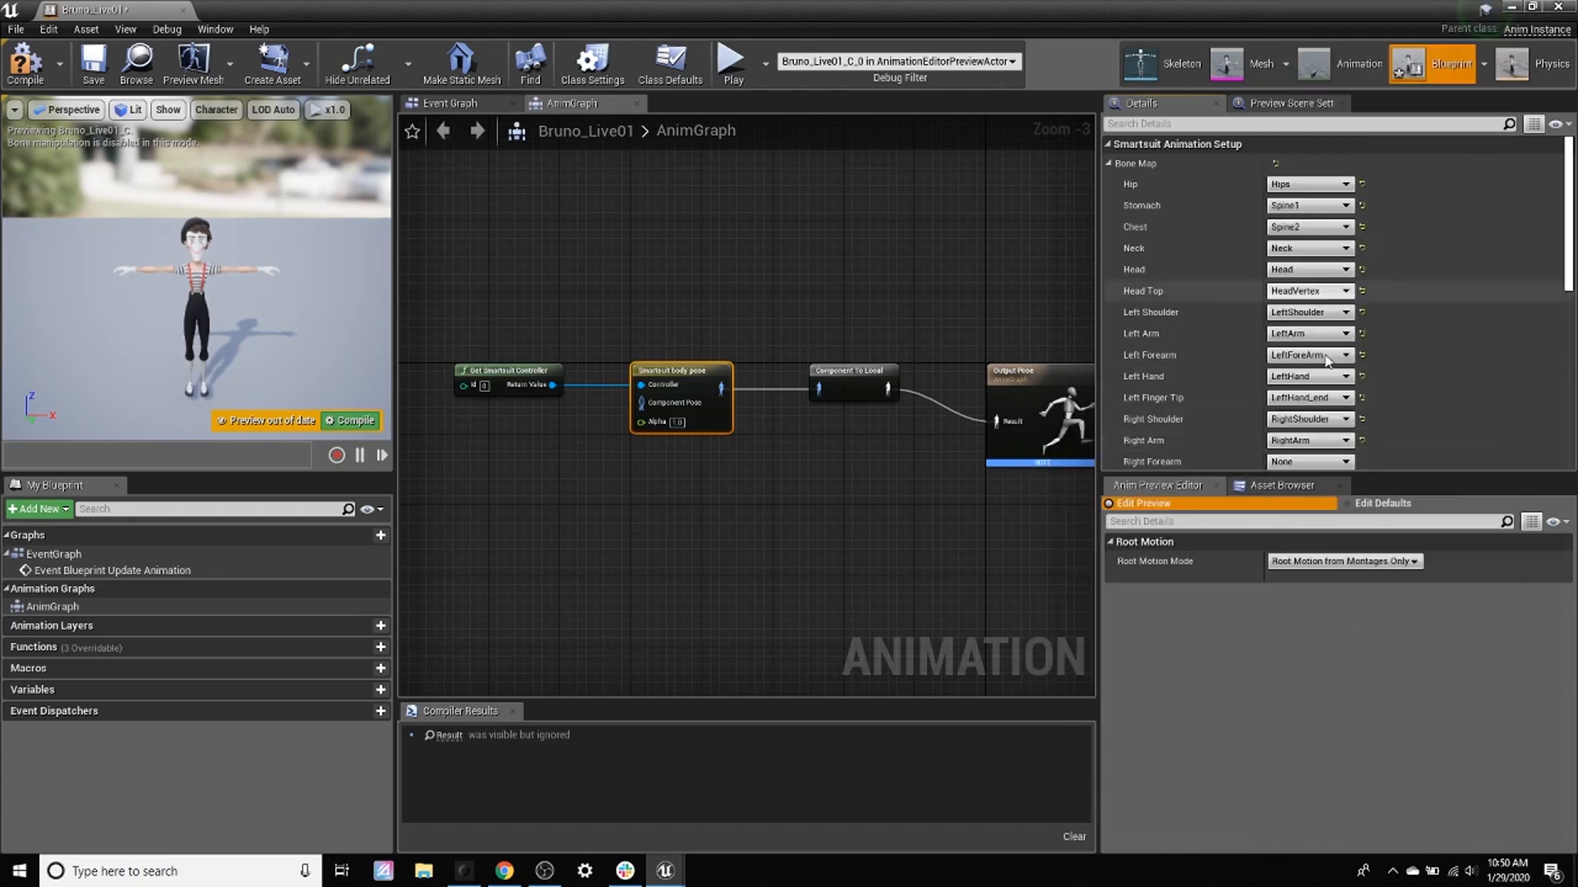
pyautogui.click(1315, 409)
pyautogui.click(1380, 664)
pyautogui.click(1311, 430)
pyautogui.click(1157, 678)
pyautogui.click(1310, 452)
pyautogui.click(1388, 283)
# Map the upleg, leg, foot and toe slots on both sides to the matching Left and Right Thigh, Shin, Foot and Toe bones
pyautogui.scroll(-4, 1339, 361)
pyautogui.click(1312, 263)
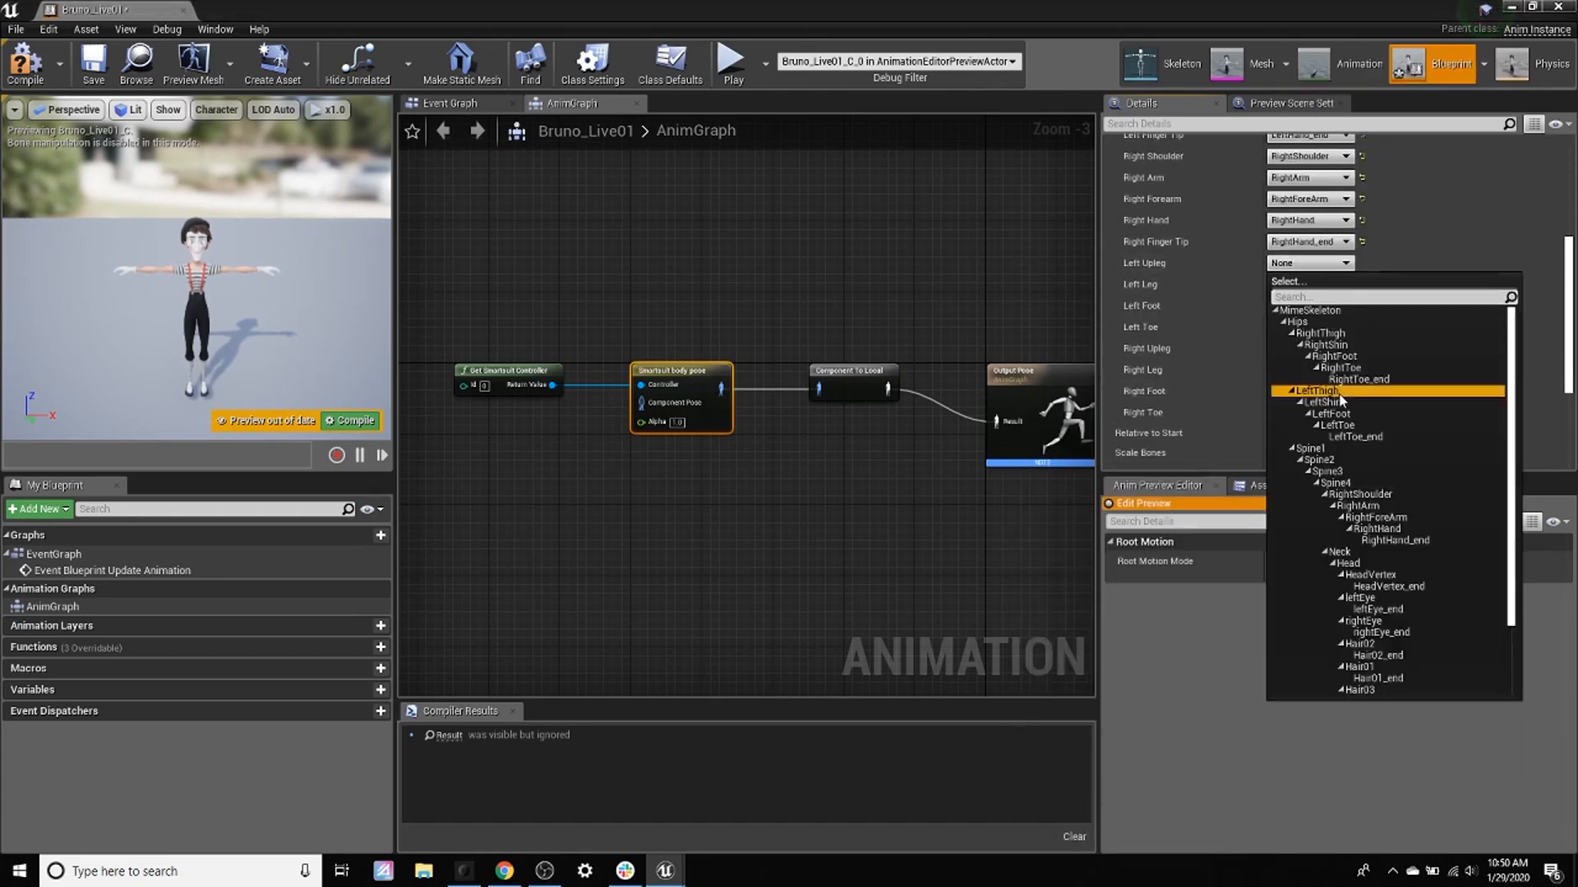
pyautogui.click(1339, 396)
pyautogui.click(1313, 284)
pyautogui.click(1327, 424)
pyautogui.click(1313, 306)
pyautogui.click(1331, 457)
pyautogui.click(1313, 327)
pyautogui.click(1338, 491)
pyautogui.click(1313, 349)
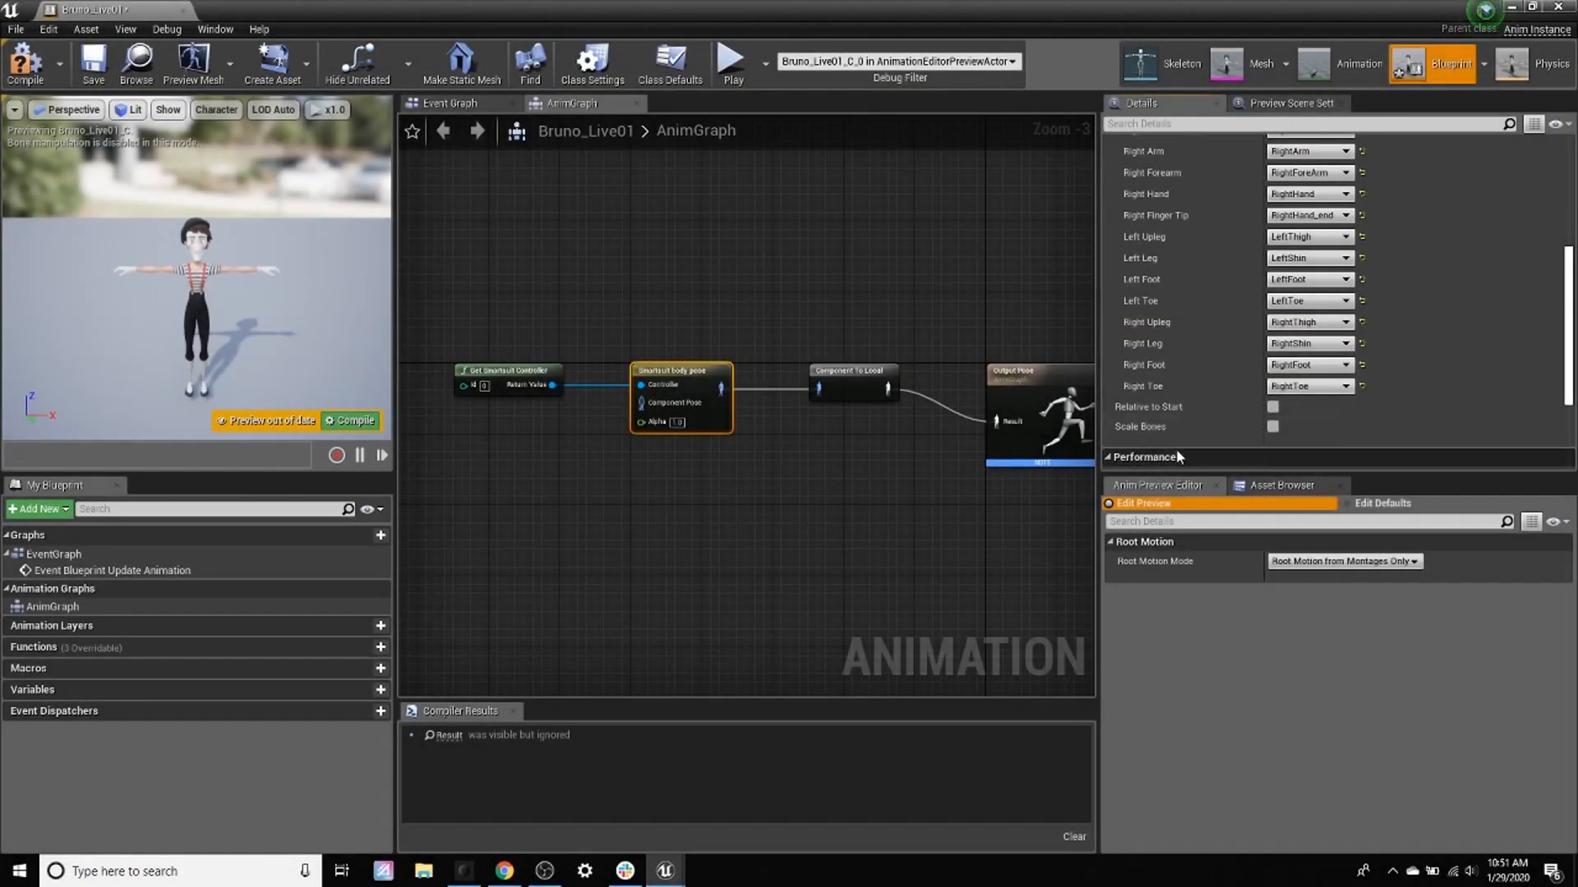
# Enable Relative to Start on the body pose node, compile and save the Anim Blueprint, and close its editor
pyautogui.click(1279, 408)
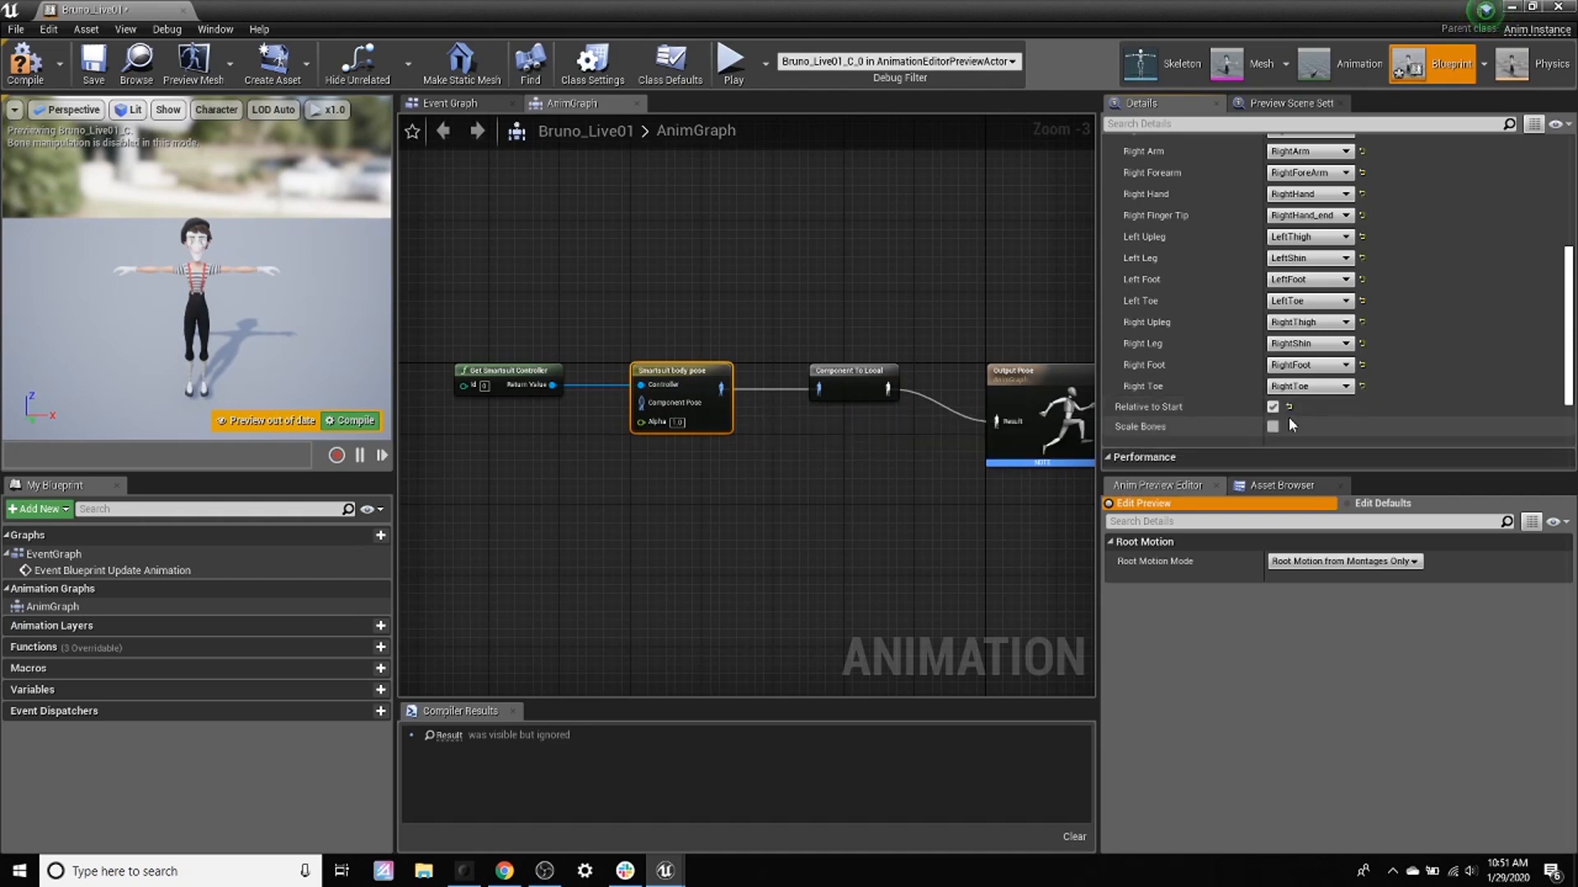
pyautogui.click(25, 62)
pyautogui.click(104, 73)
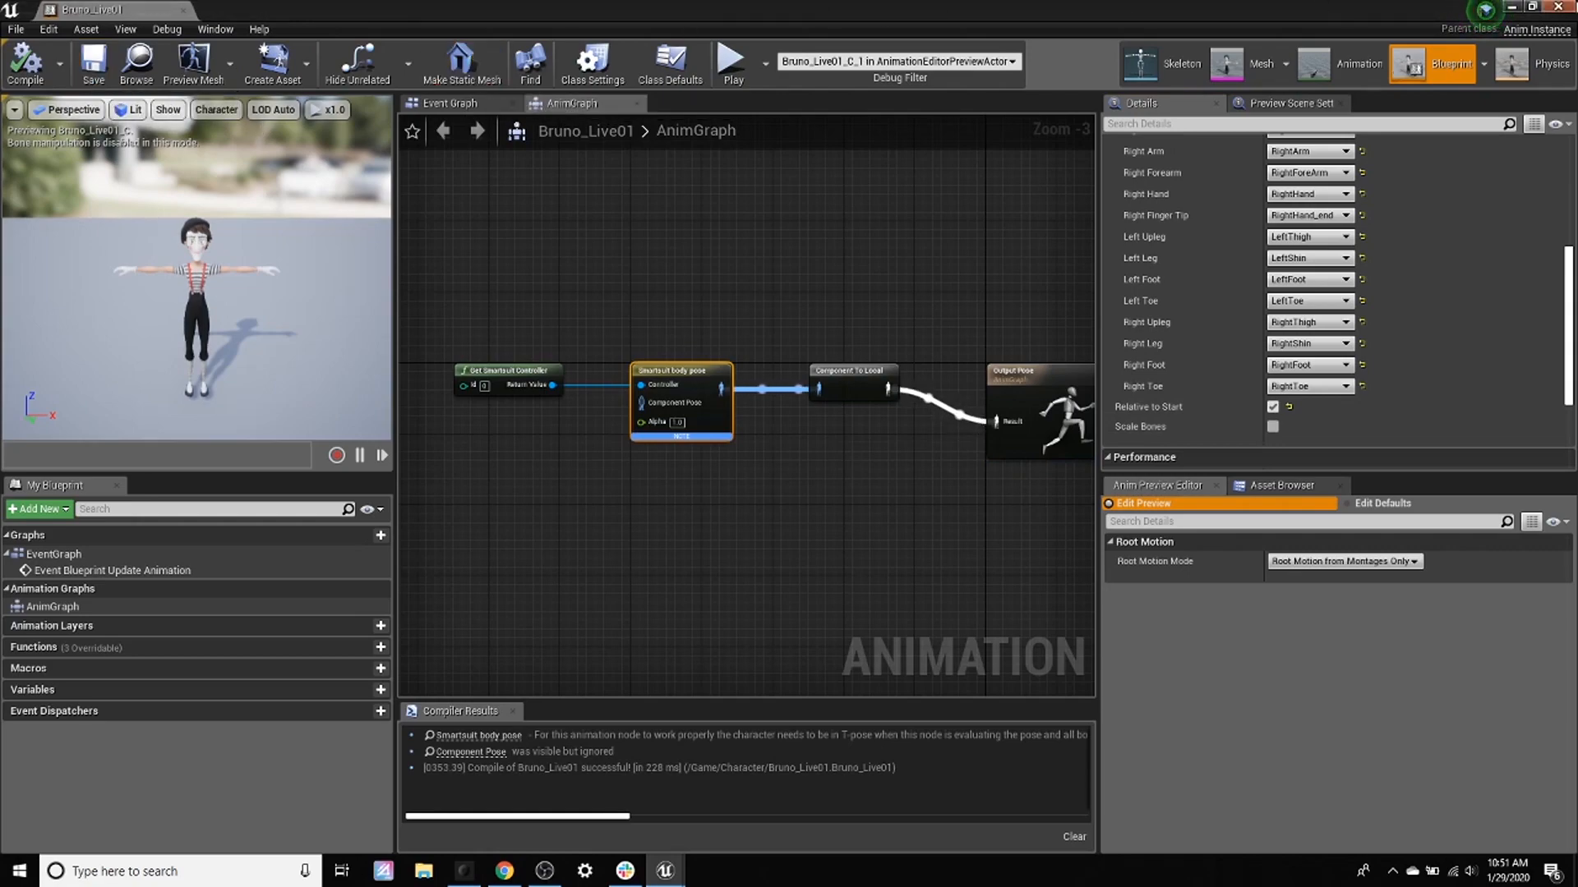
pyautogui.click(1566, 8)
pyautogui.scroll(-5, 563, 503)
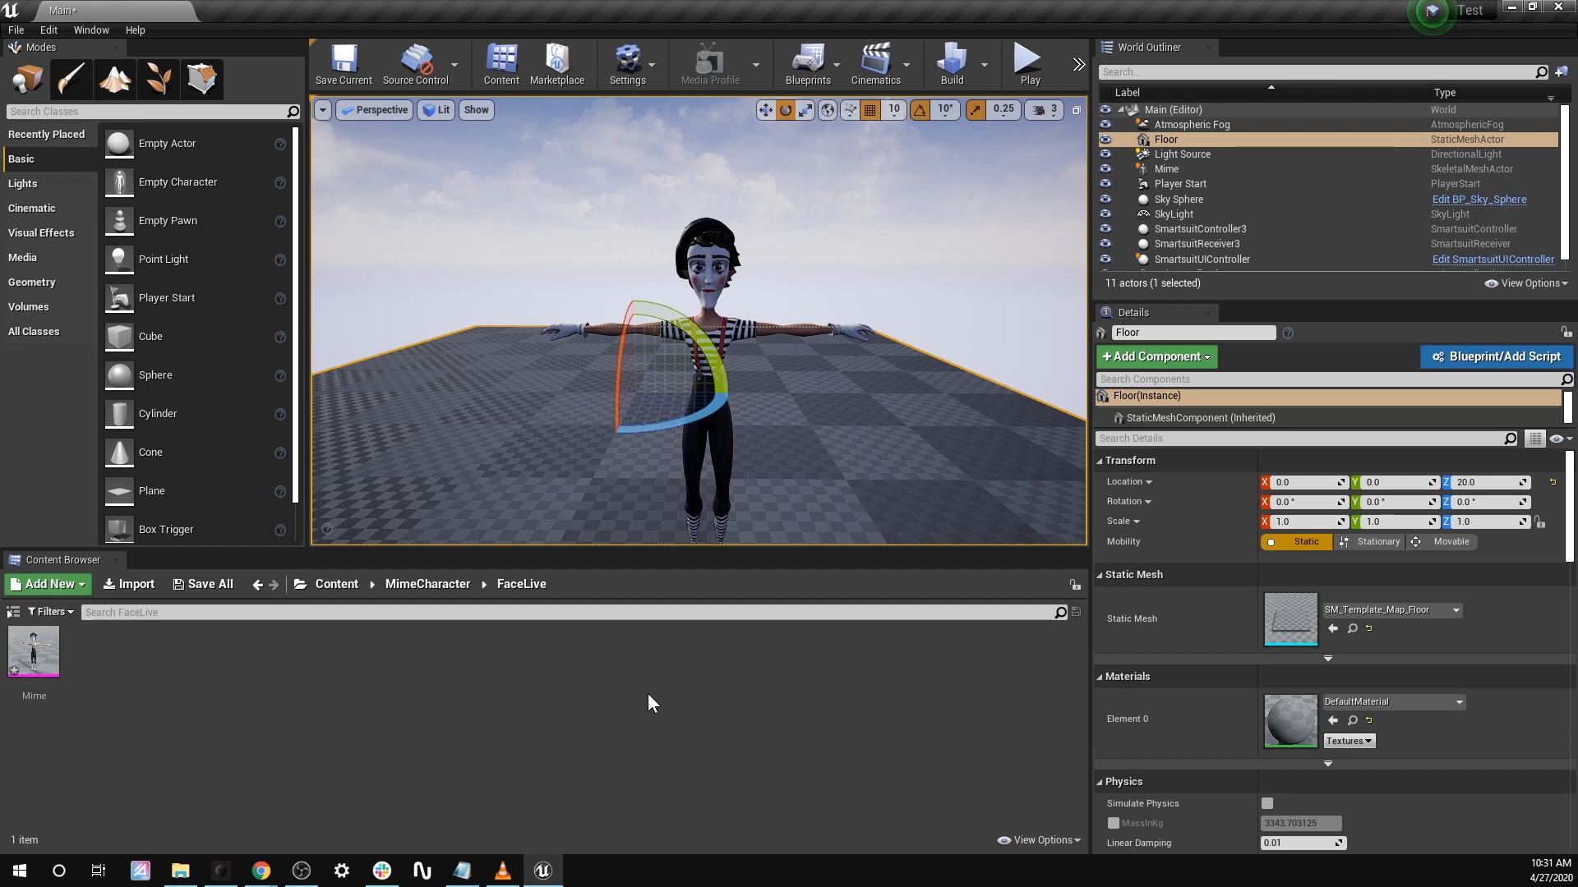
# Create a Blueprint Class in the FaceLive folder with RokokoFaceRemapAsset as its parent class, and name it Bruno_Remap
pyautogui.rightClick(309, 669)
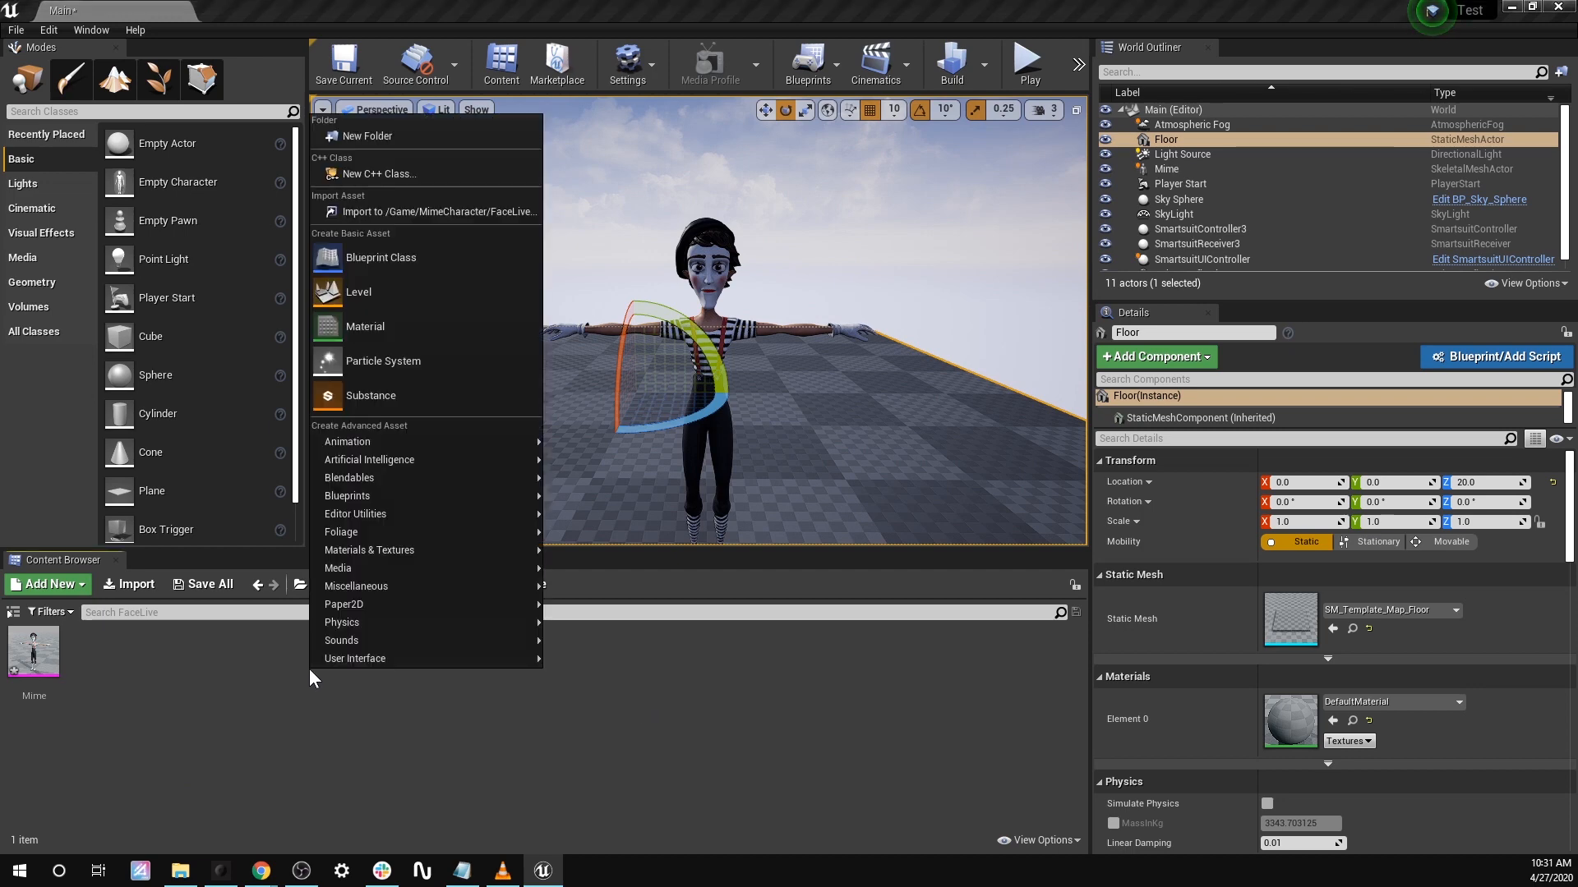
pyautogui.moveTo(486, 496)
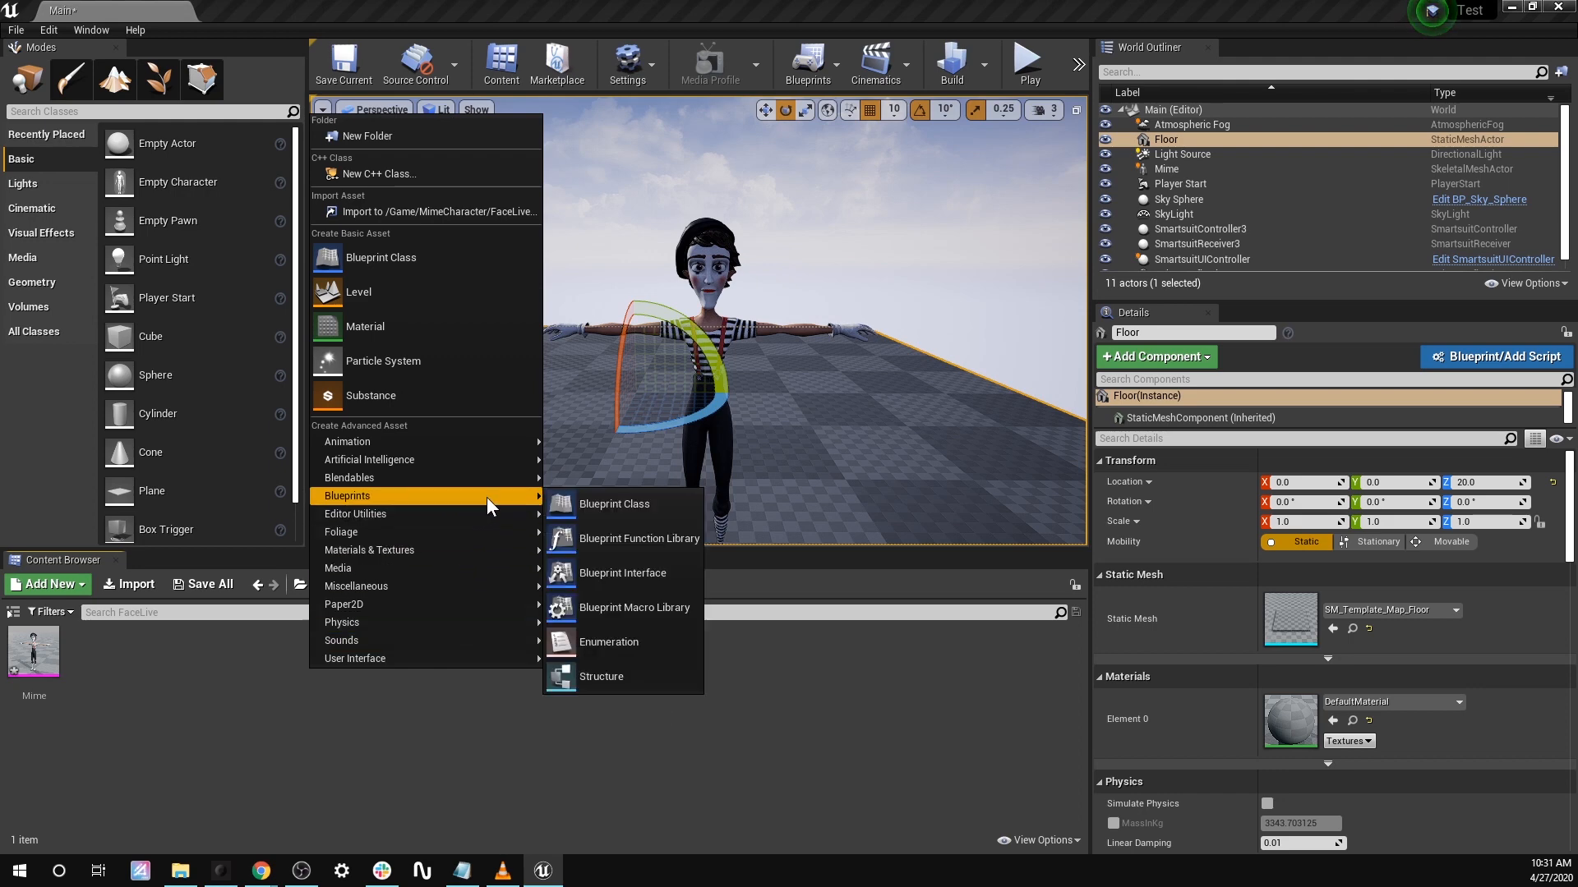
pyautogui.click(633, 511)
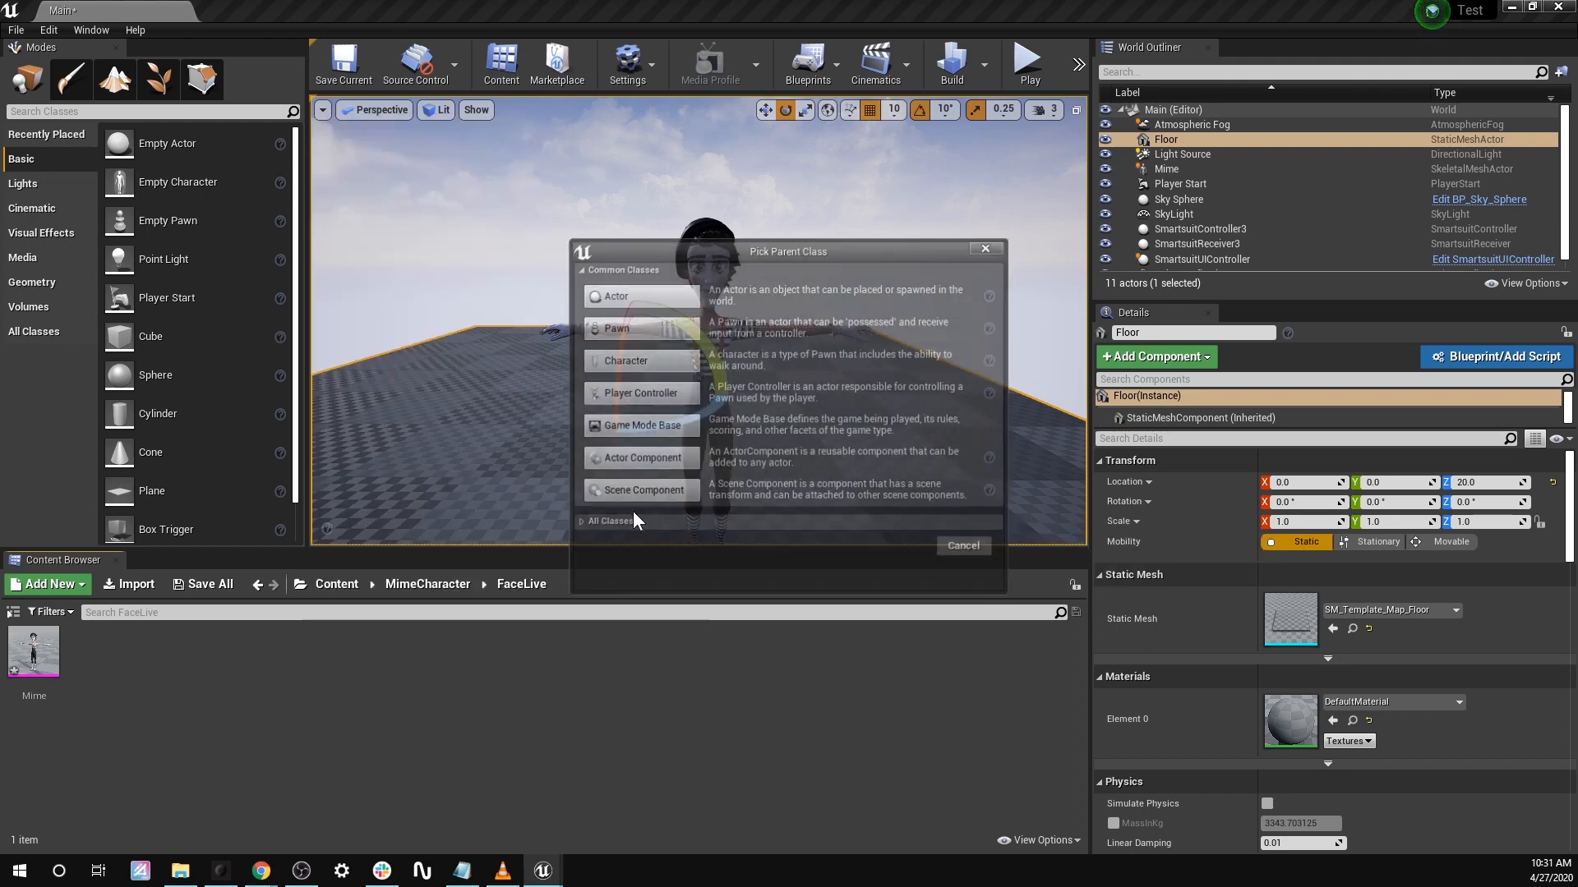
pyautogui.click(577, 525)
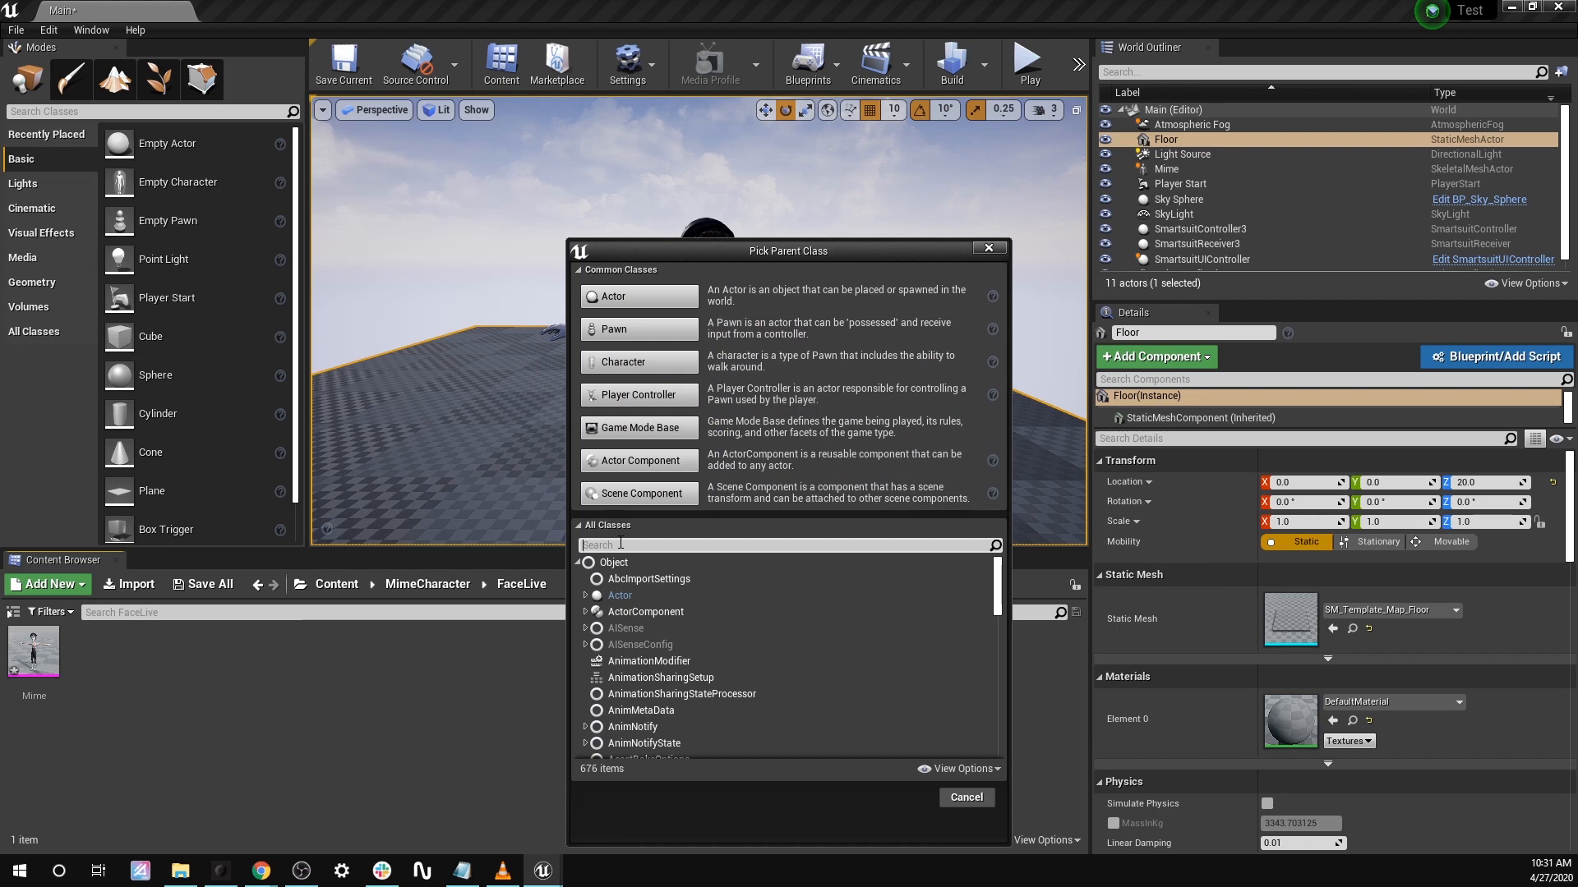
pyautogui.write('Roko')
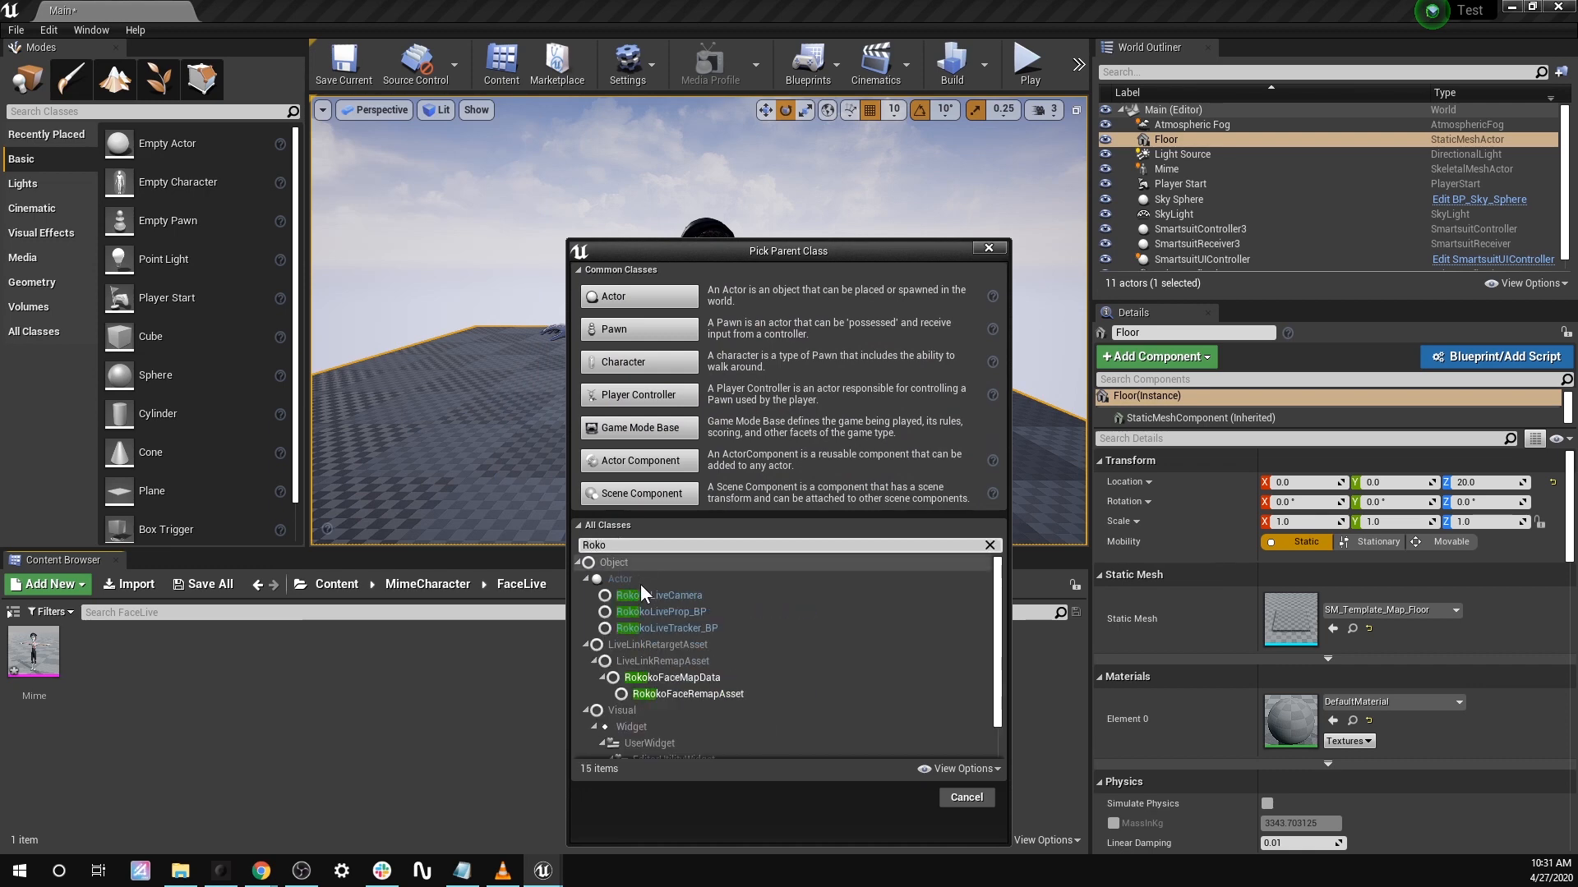
pyautogui.click(715, 697)
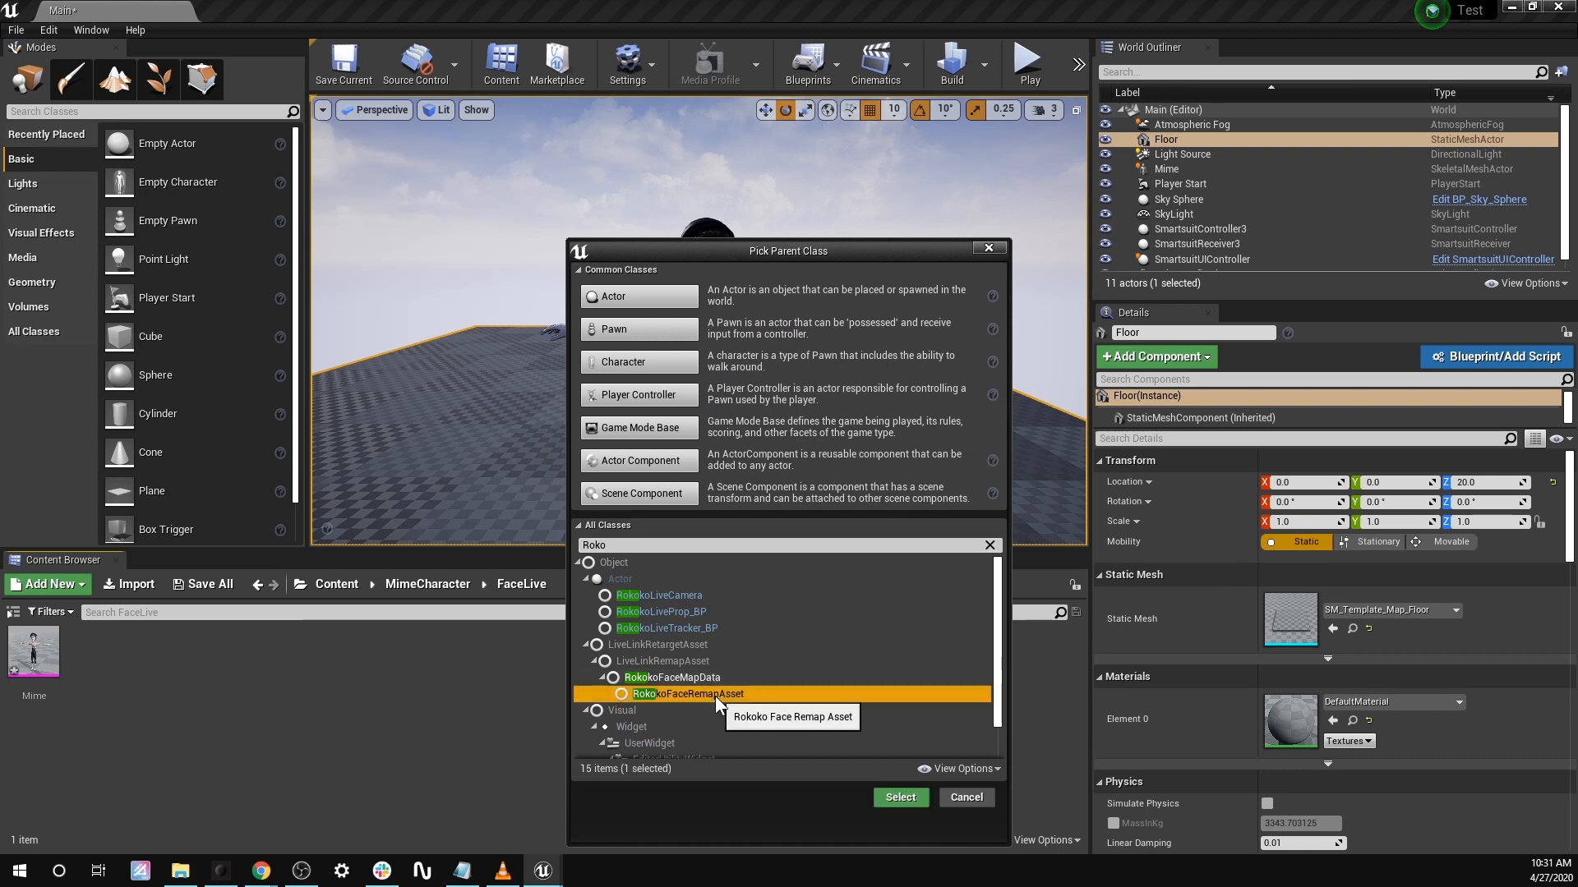
pyautogui.click(911, 799)
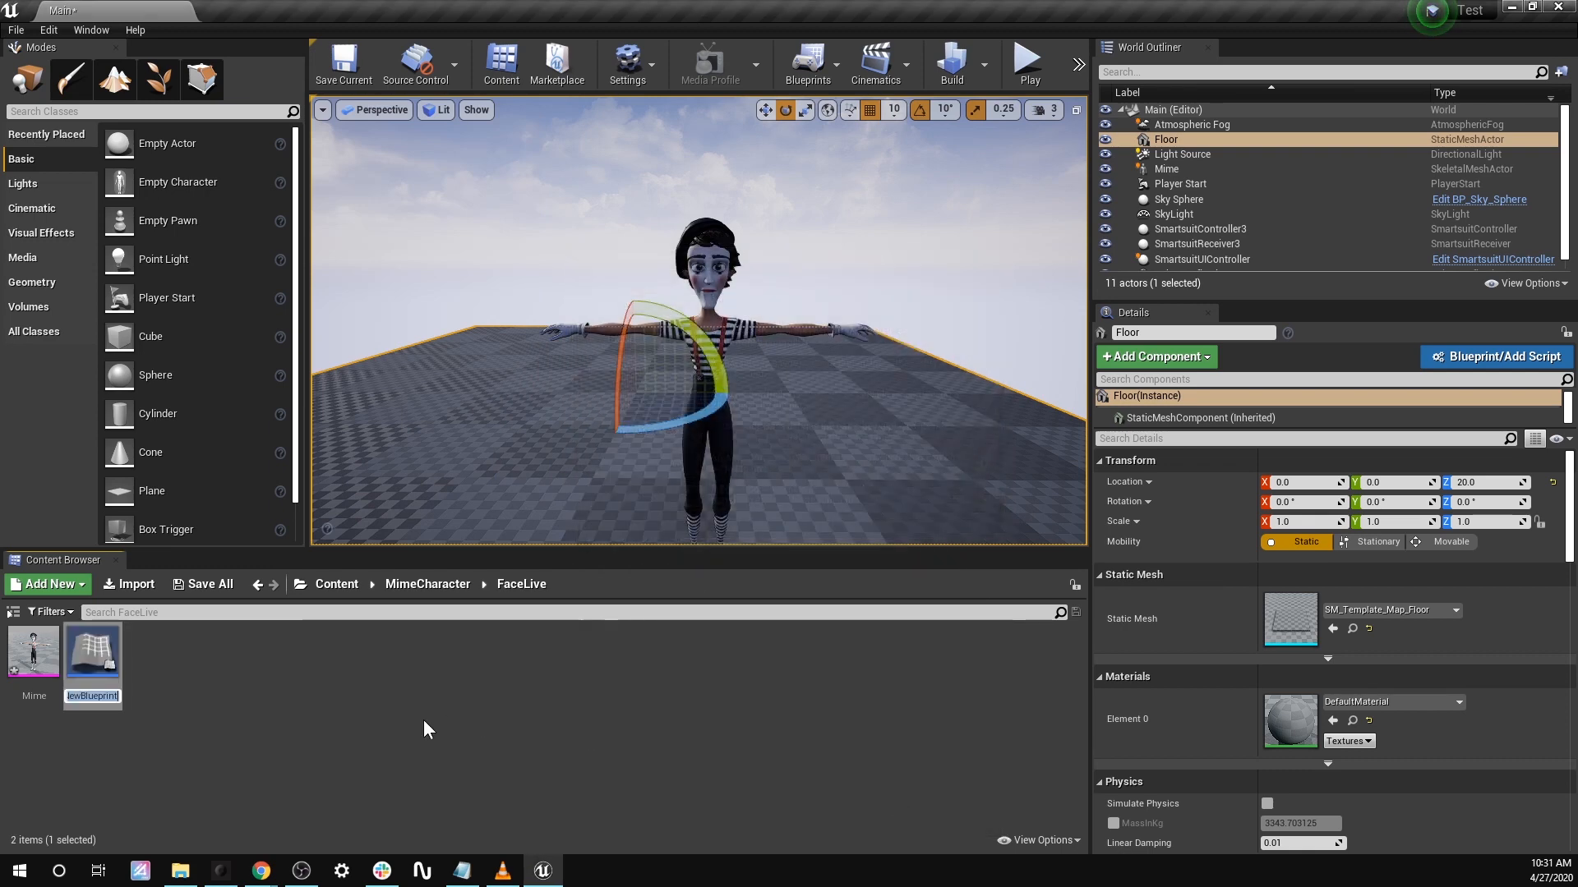
pyautogui.write('Bruno')
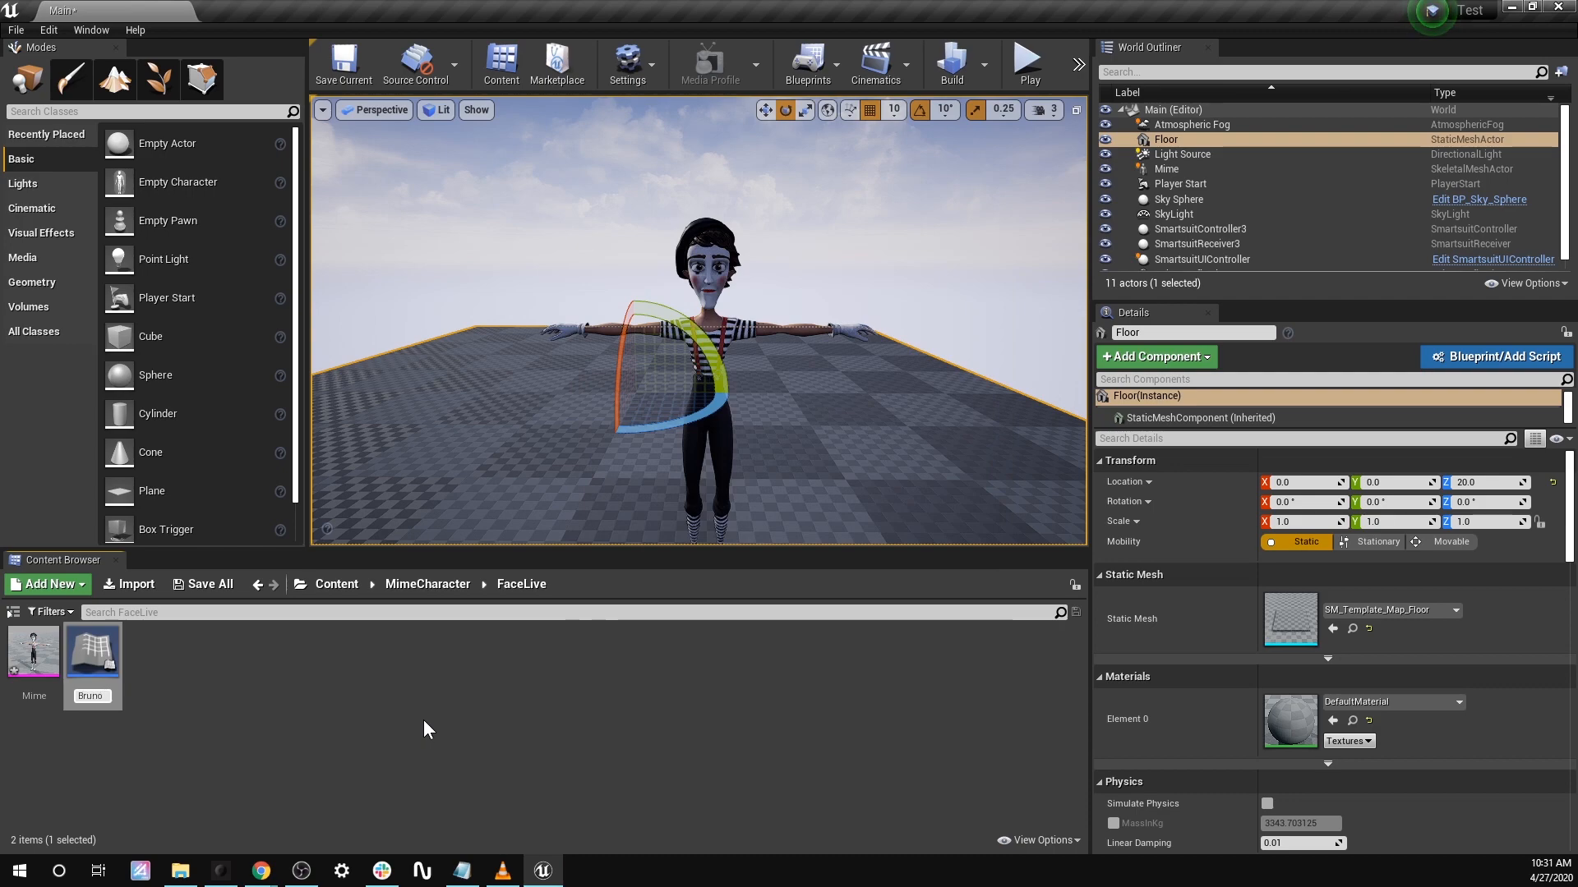
pyautogui.write('_Remap')
pyautogui.press('Return')
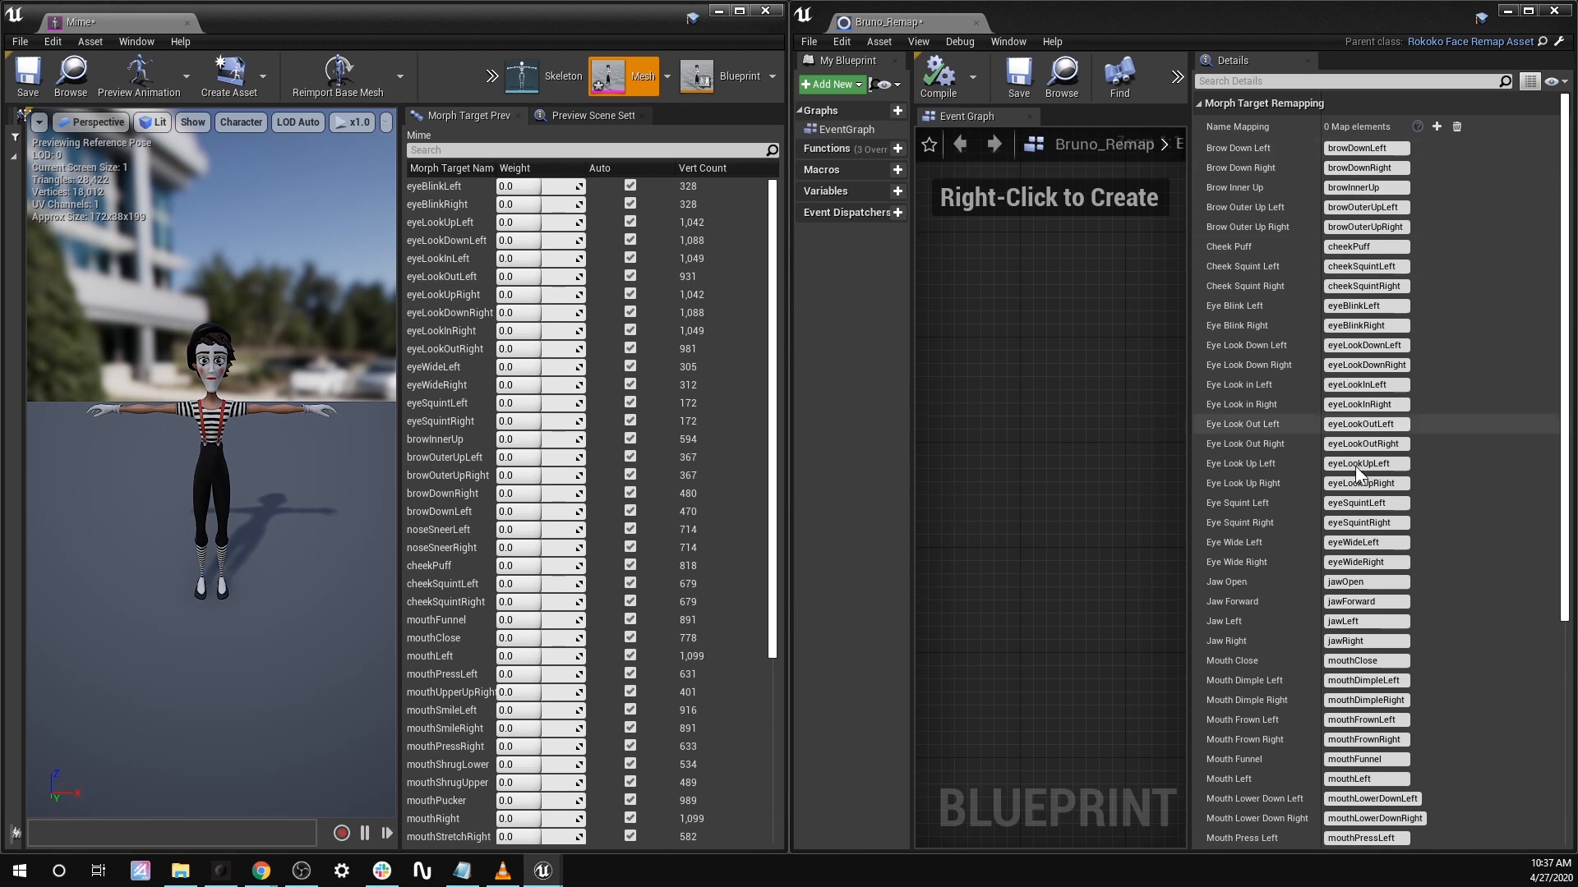
# Try the name Eyebrowdownleft for the Brow Down Left morph target mapping, and set it back to browDownleft
pyautogui.click(1393, 150)
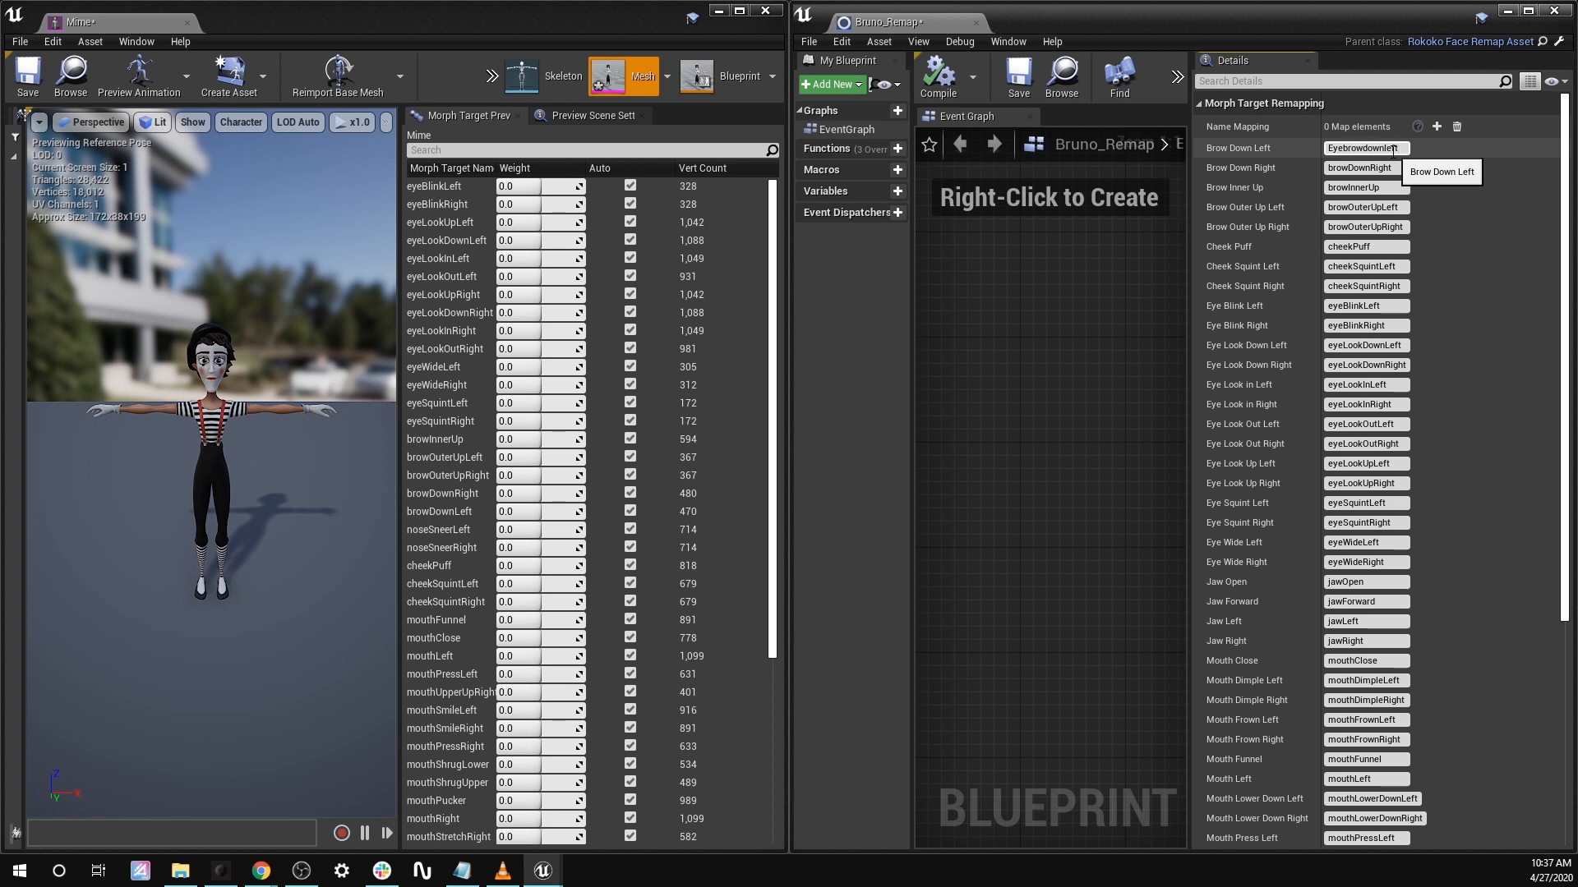
pyautogui.click(1402, 149)
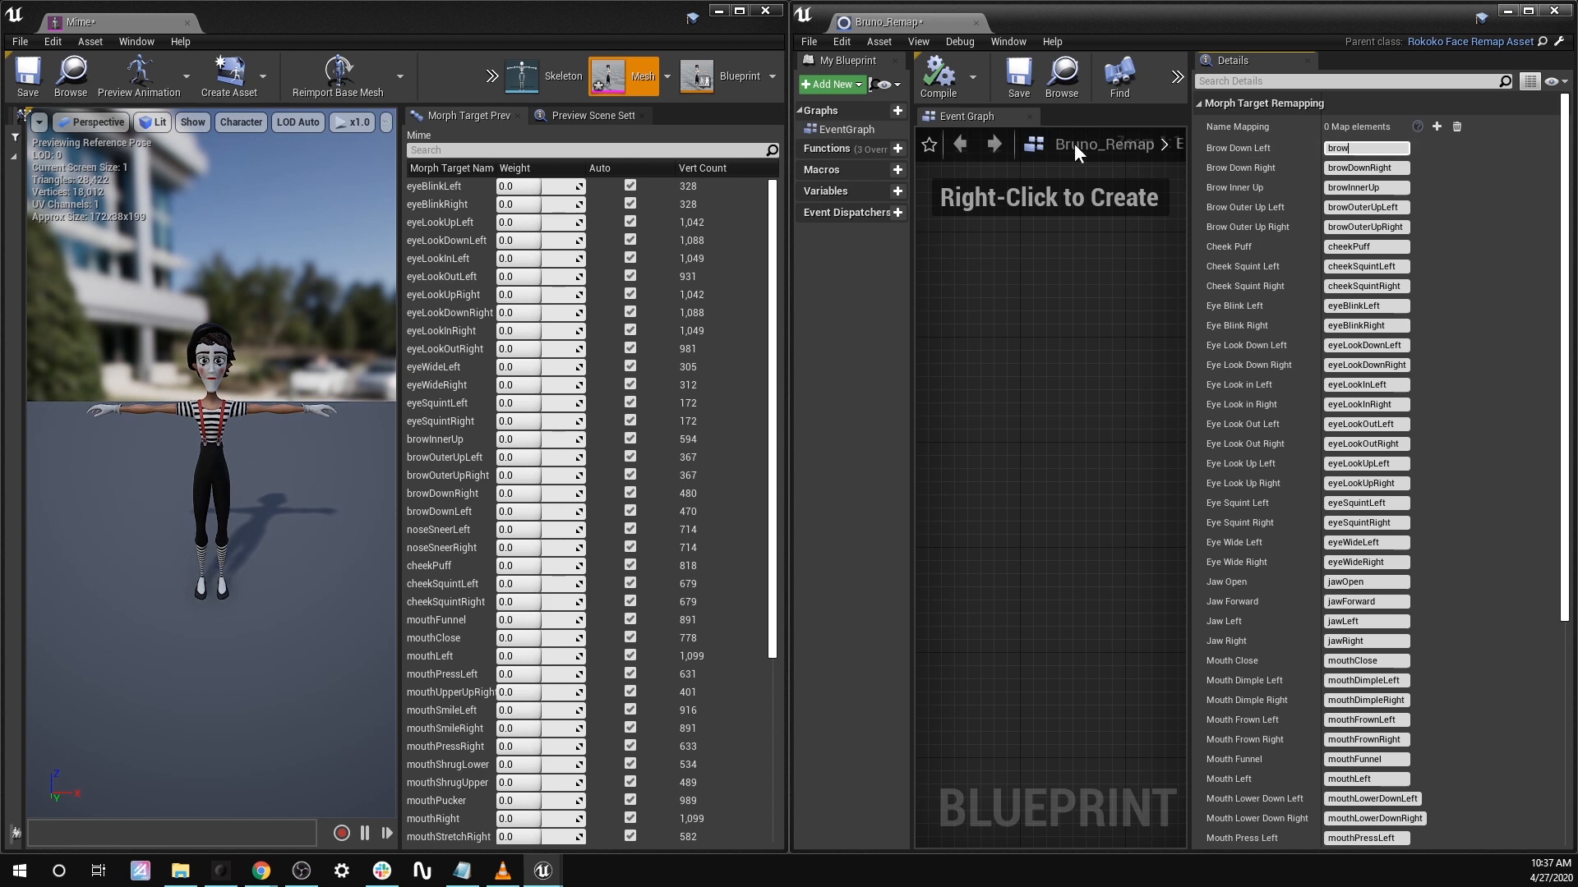
pyautogui.write('browDownleft')
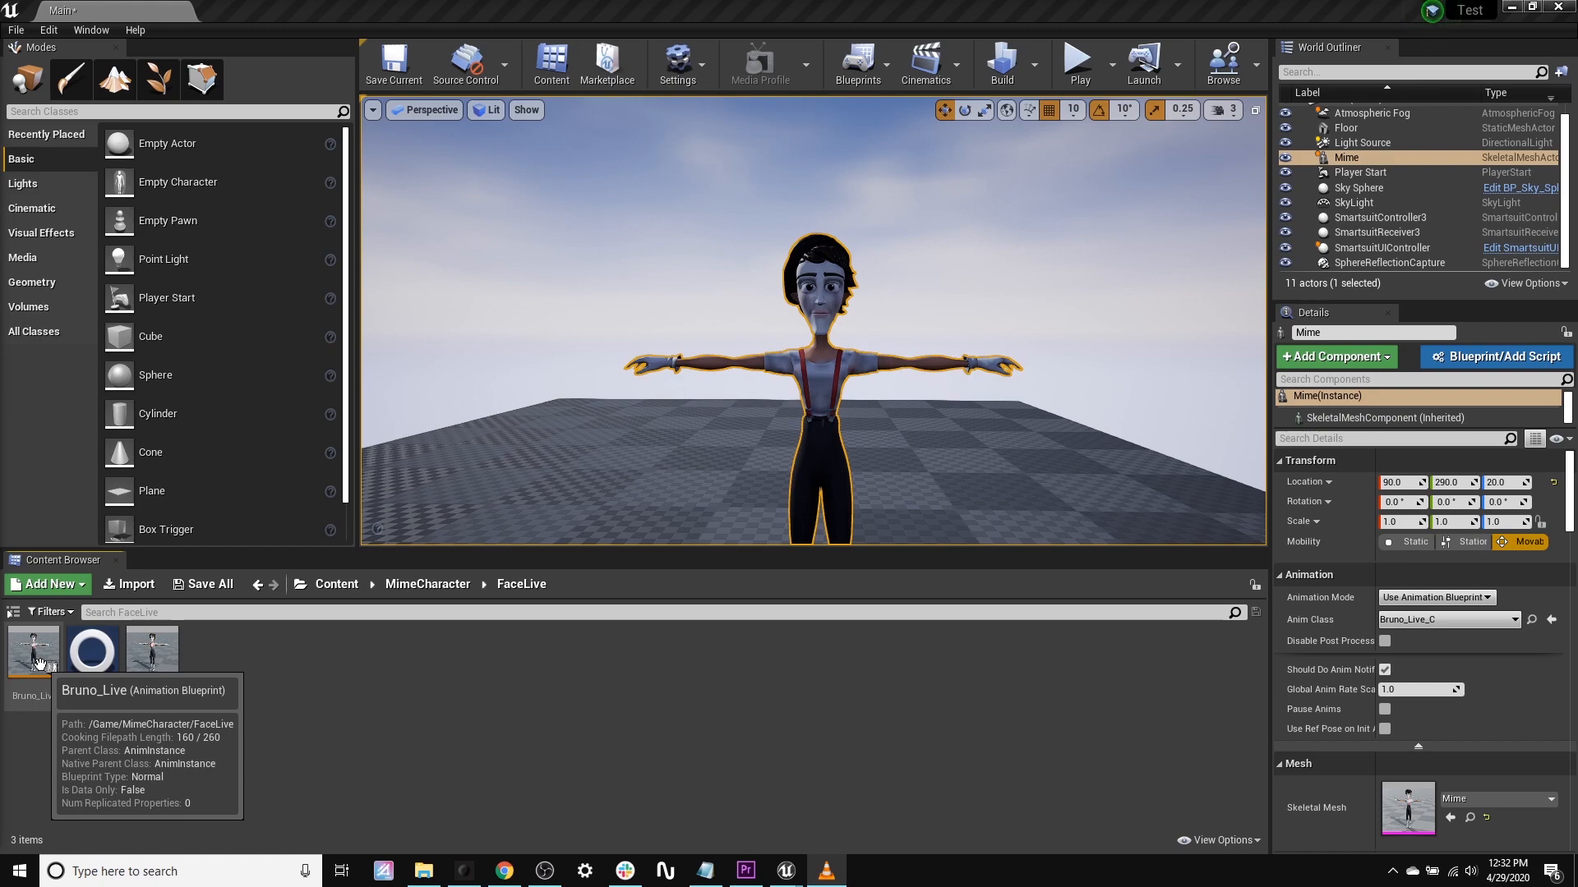
# Open the Bruno_Live Animation Blueprint and add a Make LiveLinkSubjectName node below the Smartsuit nodes in the AnimGraph
pyautogui.doubleClick(39, 662)
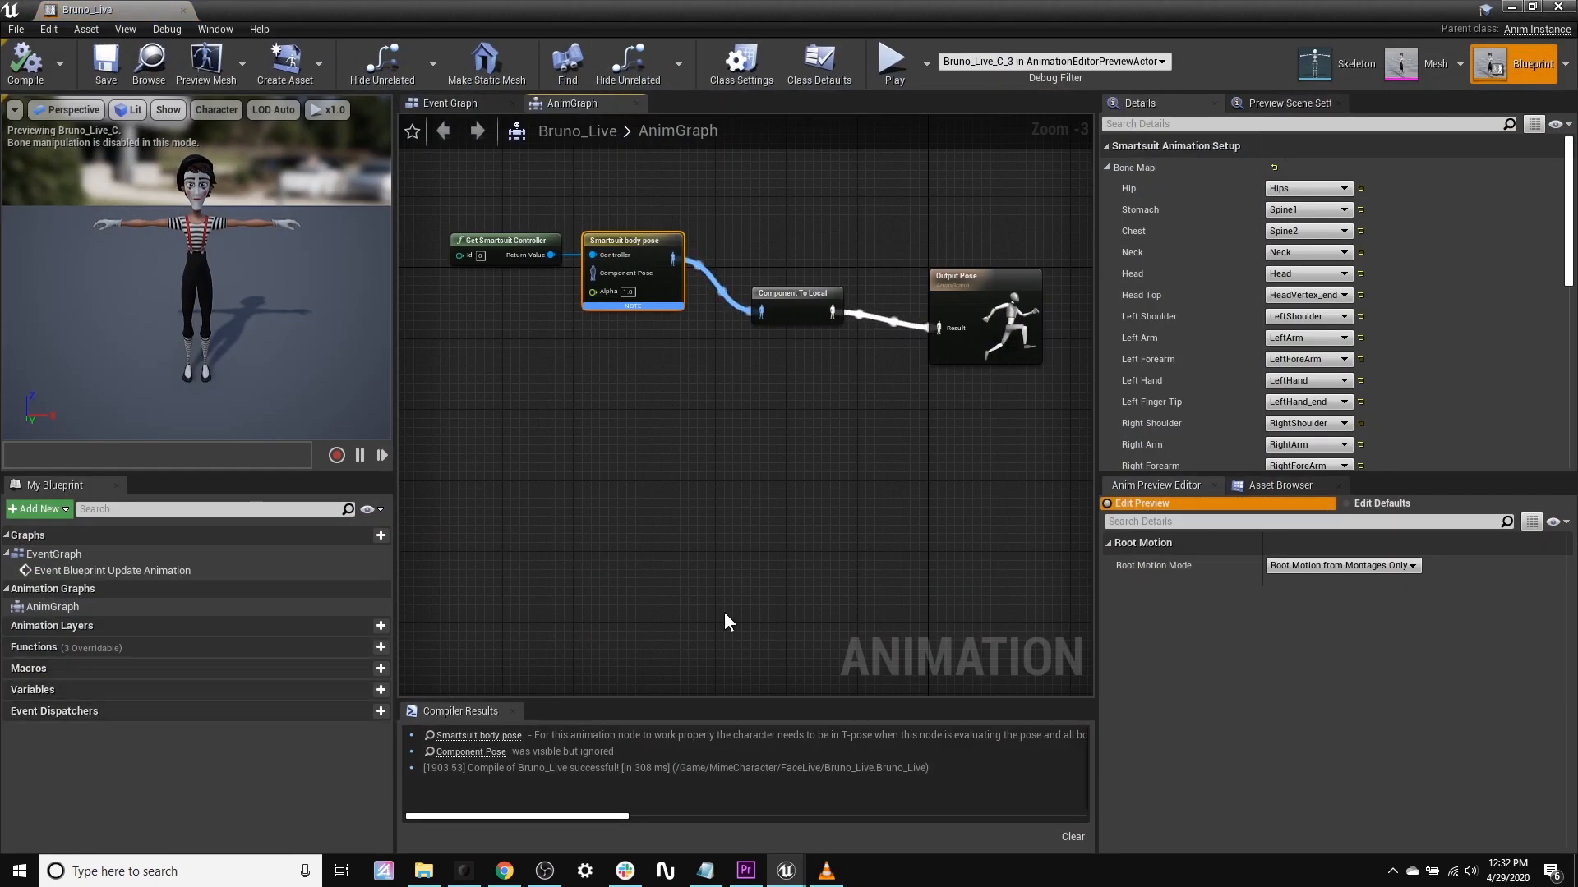
pyautogui.moveTo(814, 426); pyautogui.dragTo(810, 501, button='right')
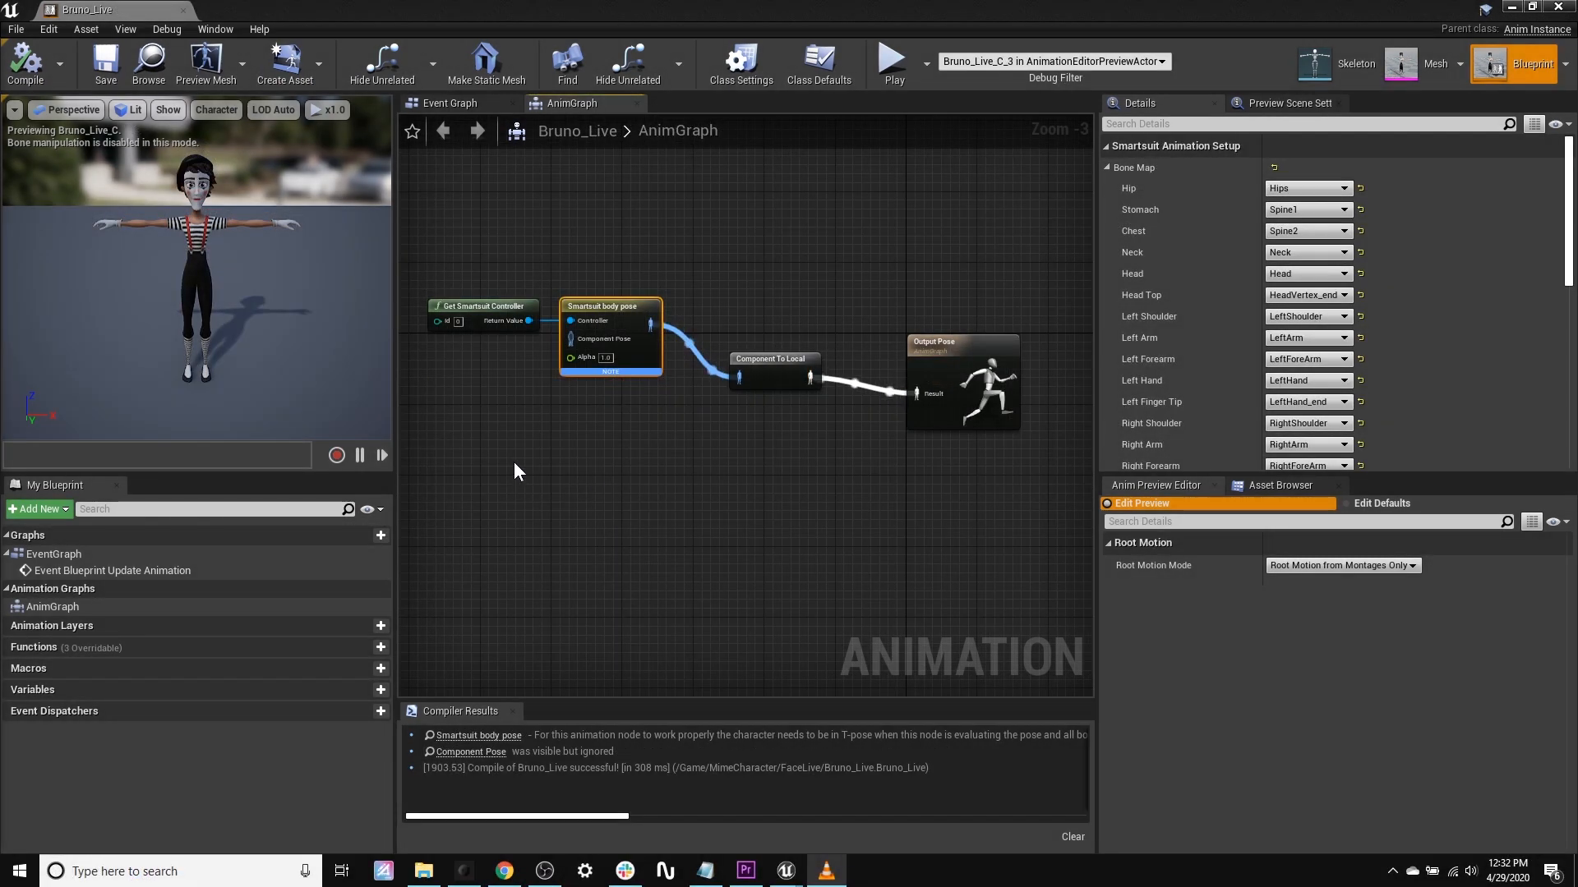
pyautogui.moveTo(648, 468); pyautogui.dragTo(693, 451, button='right')
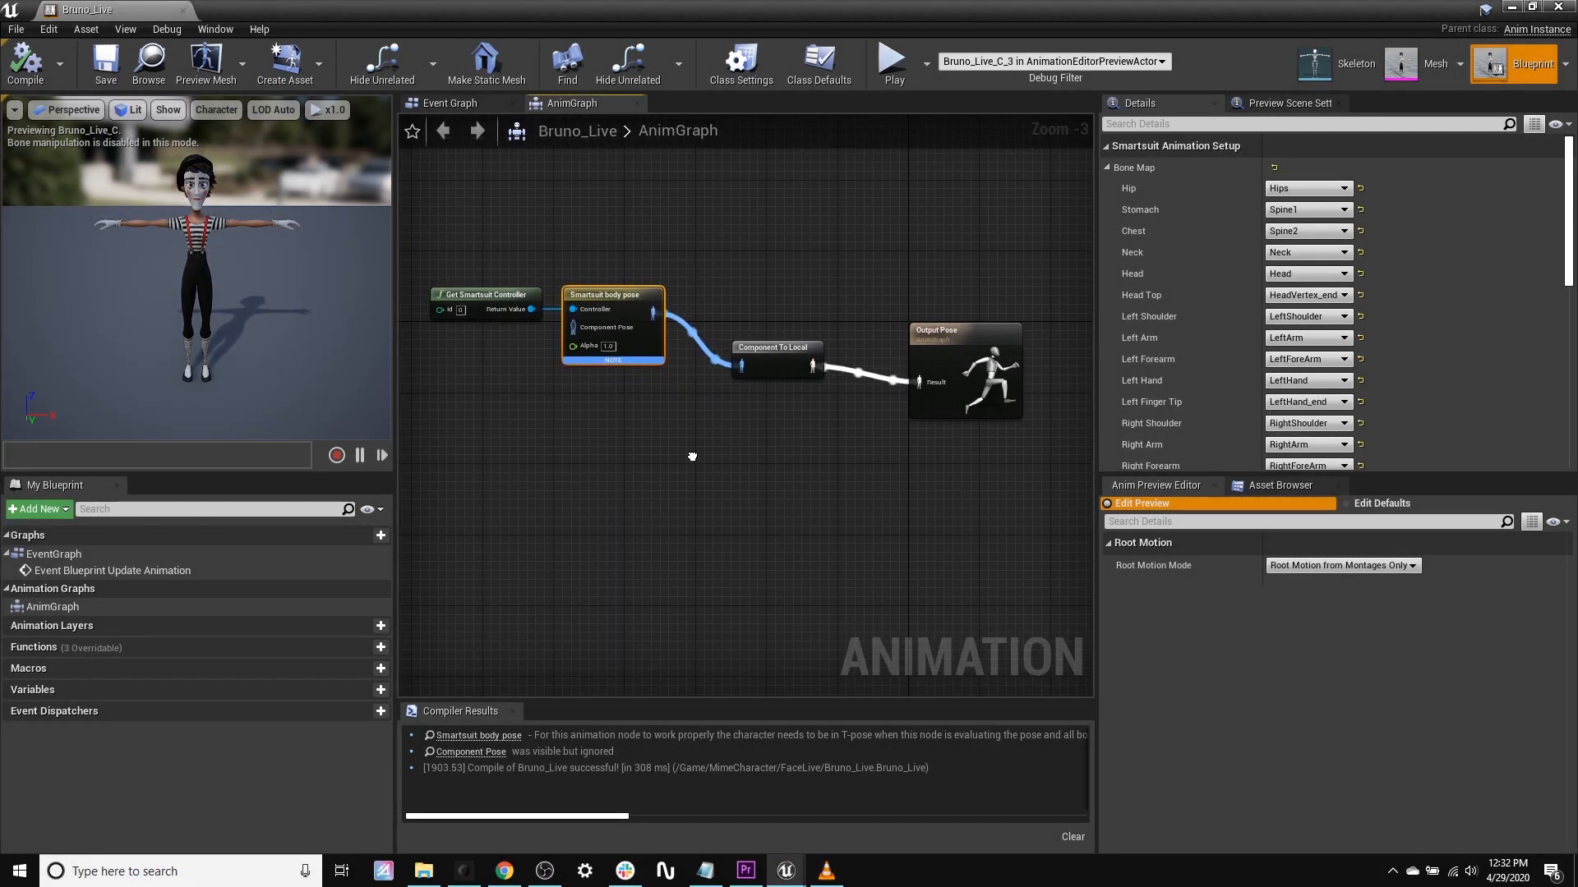
pyautogui.rightClick(522, 465)
pyautogui.write('make')
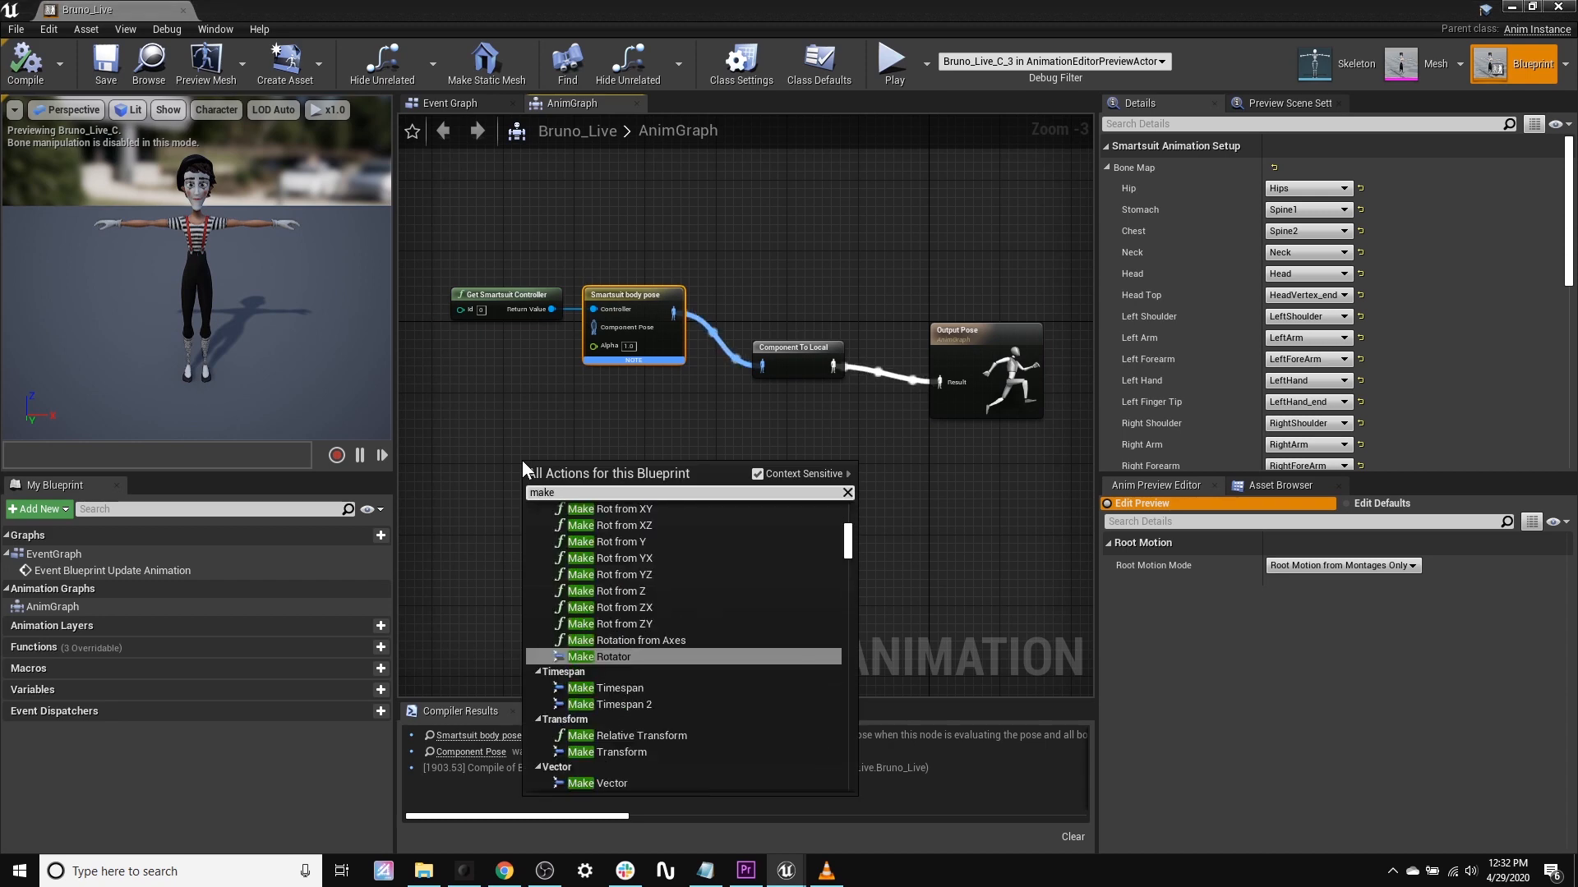
pyautogui.write(' livelink')
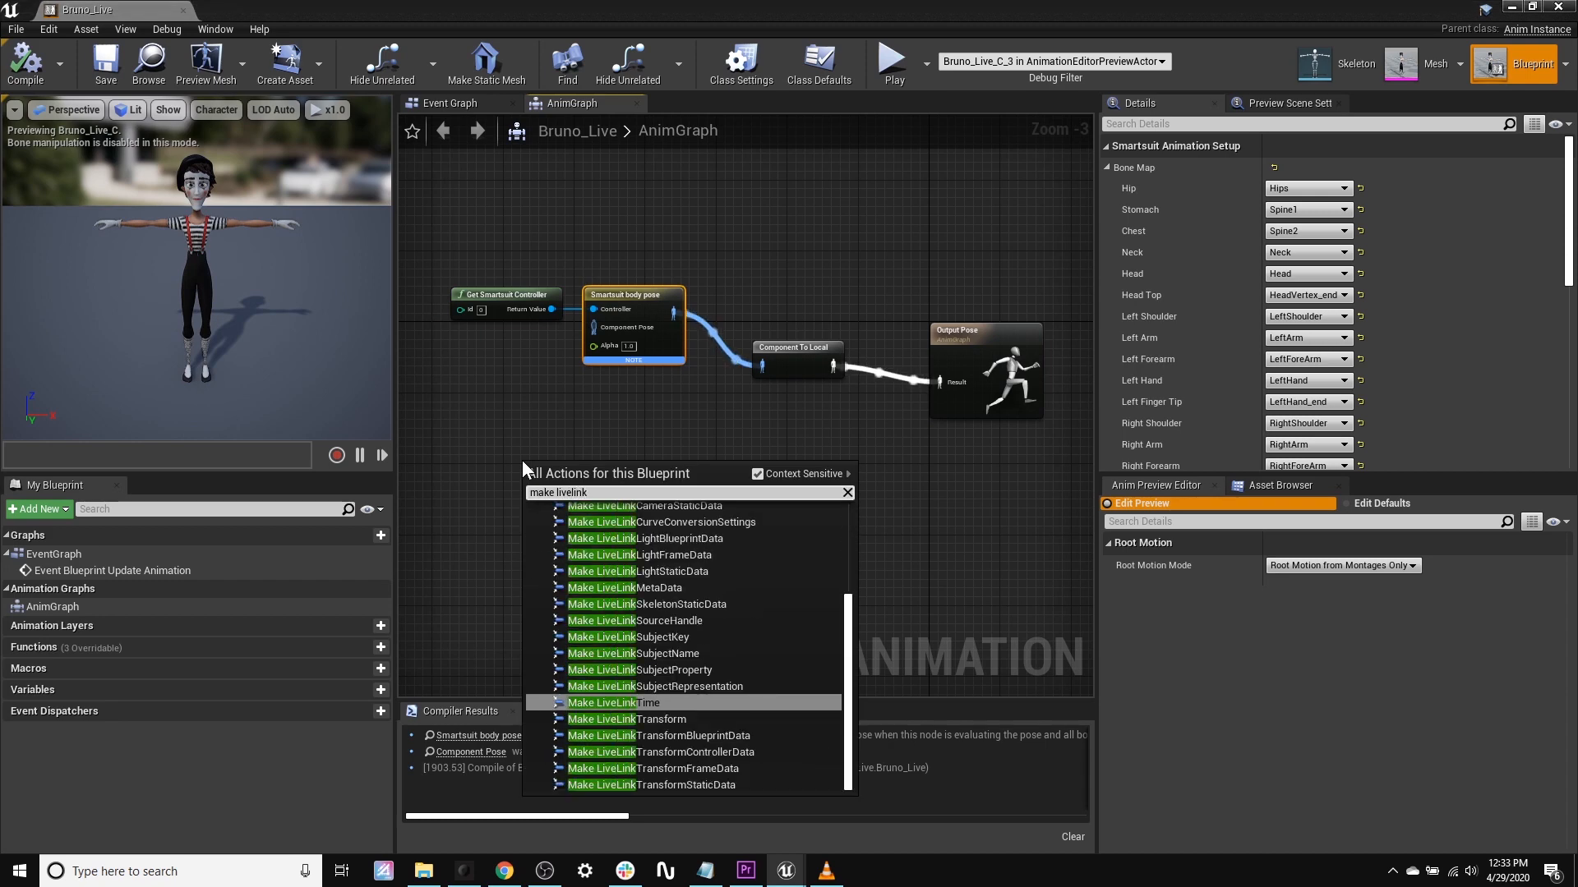
pyautogui.click(713, 653)
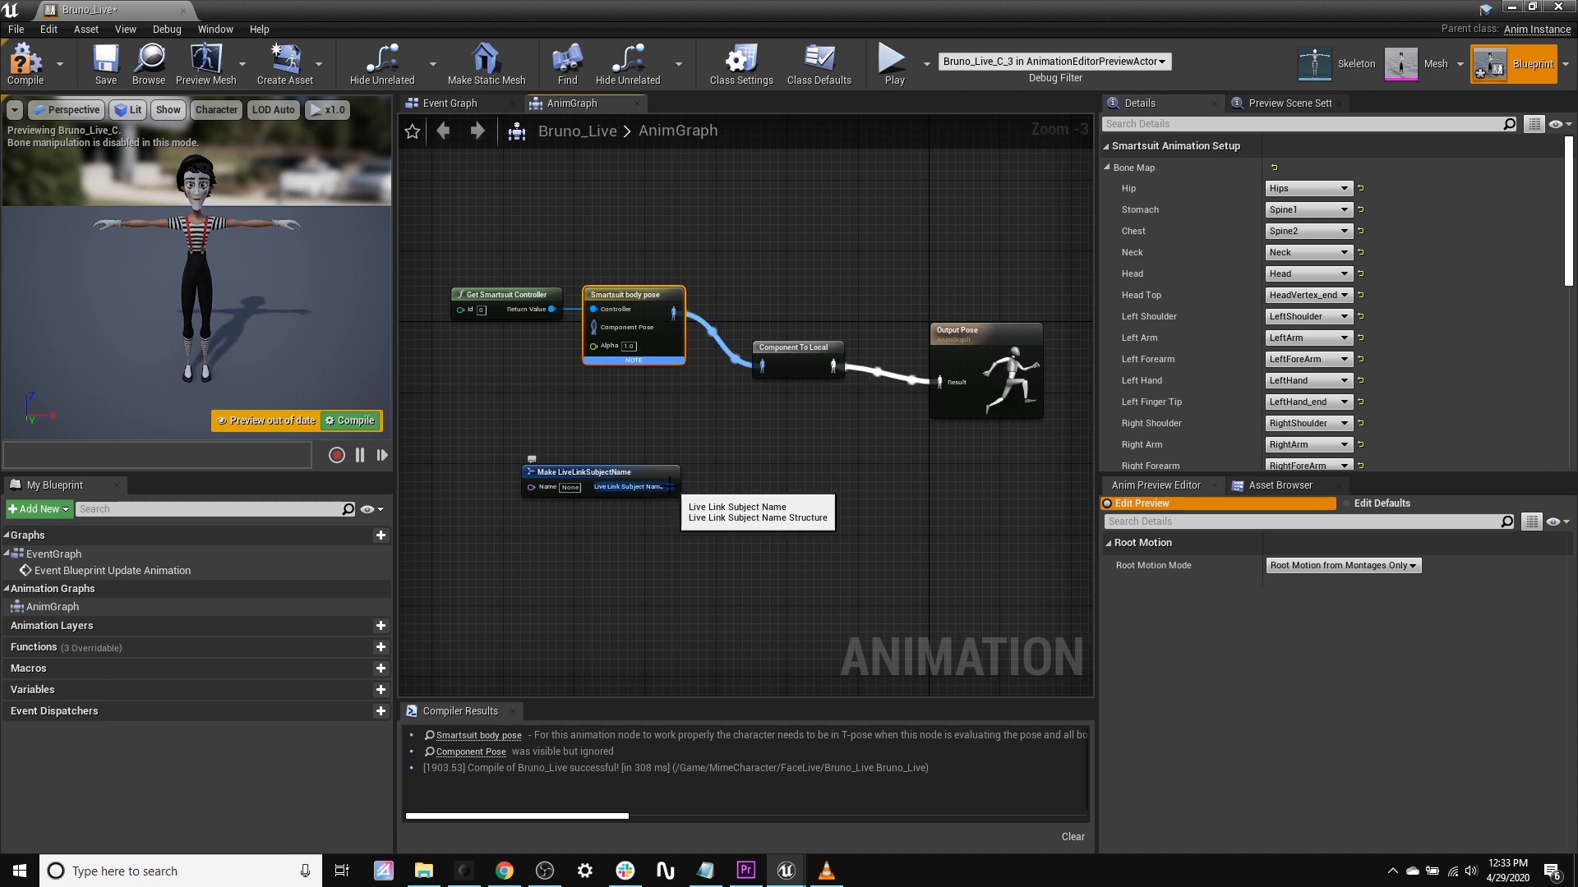
# Add a Live Link Pose node fed by the Make LiveLinkSubjectName node's Live Link Subject Name output
pyautogui.moveTo(670, 486); pyautogui.dragTo(780, 489)
pyautogui.write('Live')
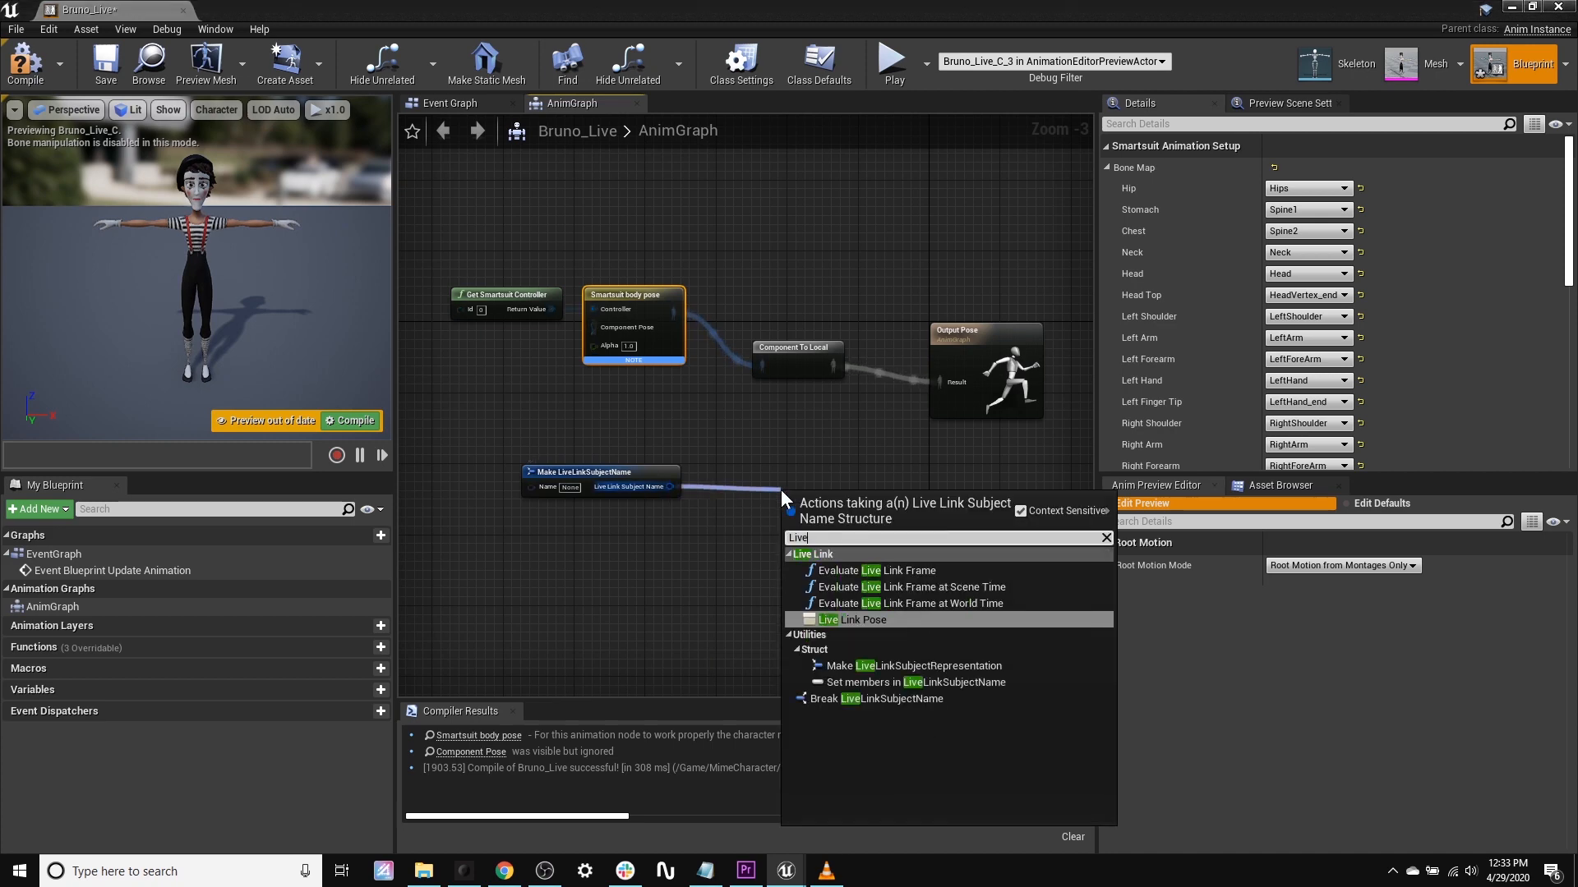
pyautogui.write(' Link')
pyautogui.press('Return')
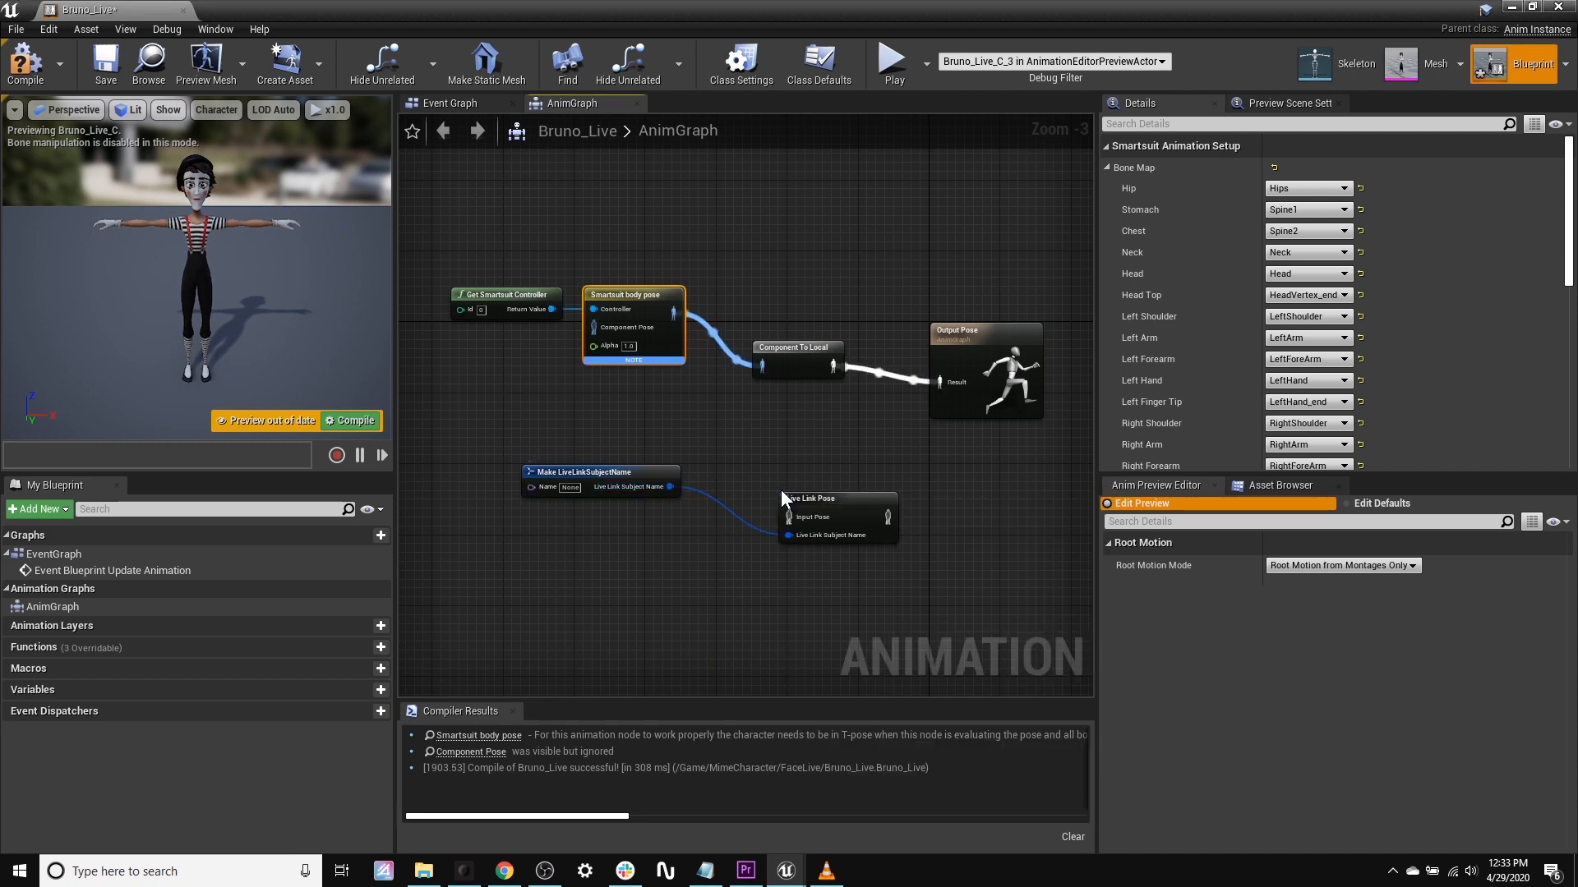
# Wire Component To Local into the Live Link Pose node's Input Pose, and the Live Link Pose output into Output Pose
pyautogui.moveTo(833, 366); pyautogui.dragTo(788, 516)
pyautogui.moveTo(886, 515); pyautogui.dragTo(943, 377)
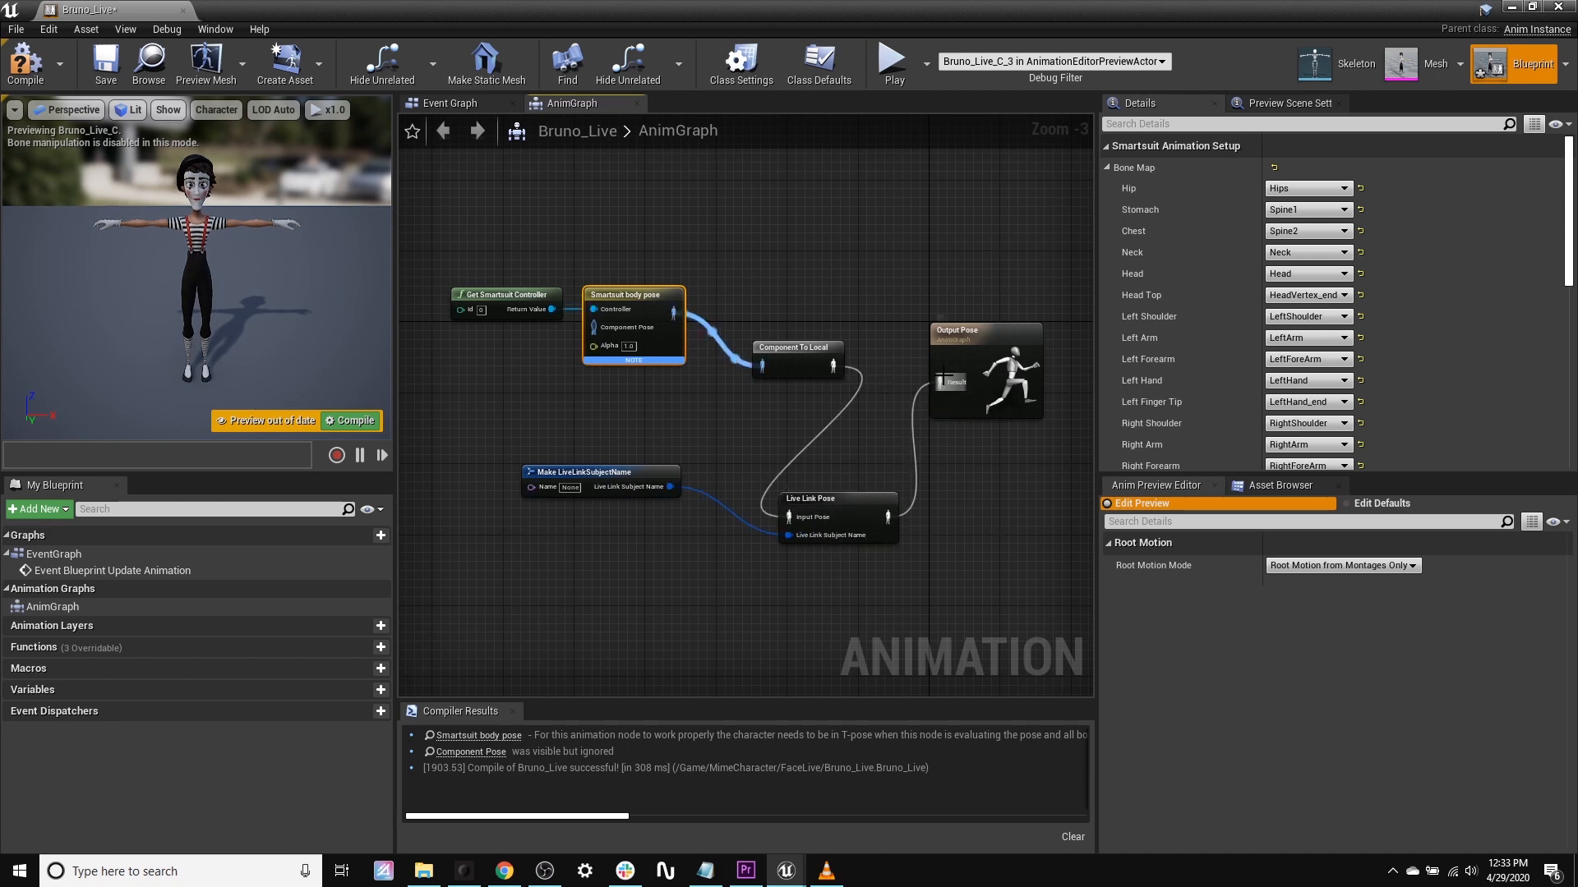
# Set the Make LiveLinkSubjectName node's Name to RuPLSZ, and check it against the face profile ID in Rokoko Studio
pyautogui.scroll(3, 569, 486)
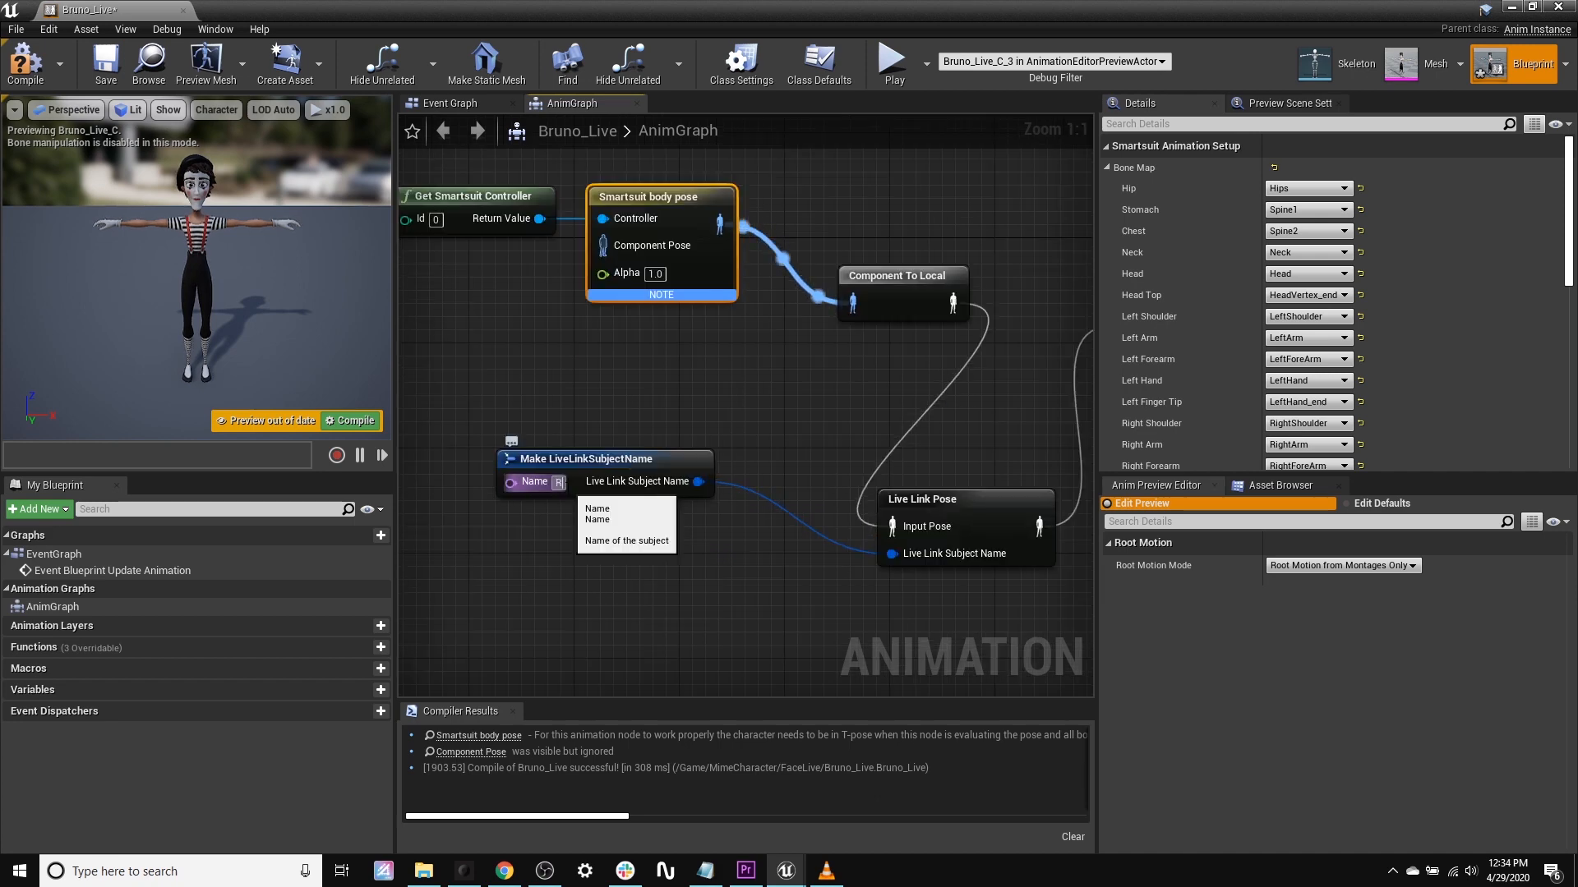
pyautogui.write('SZ')
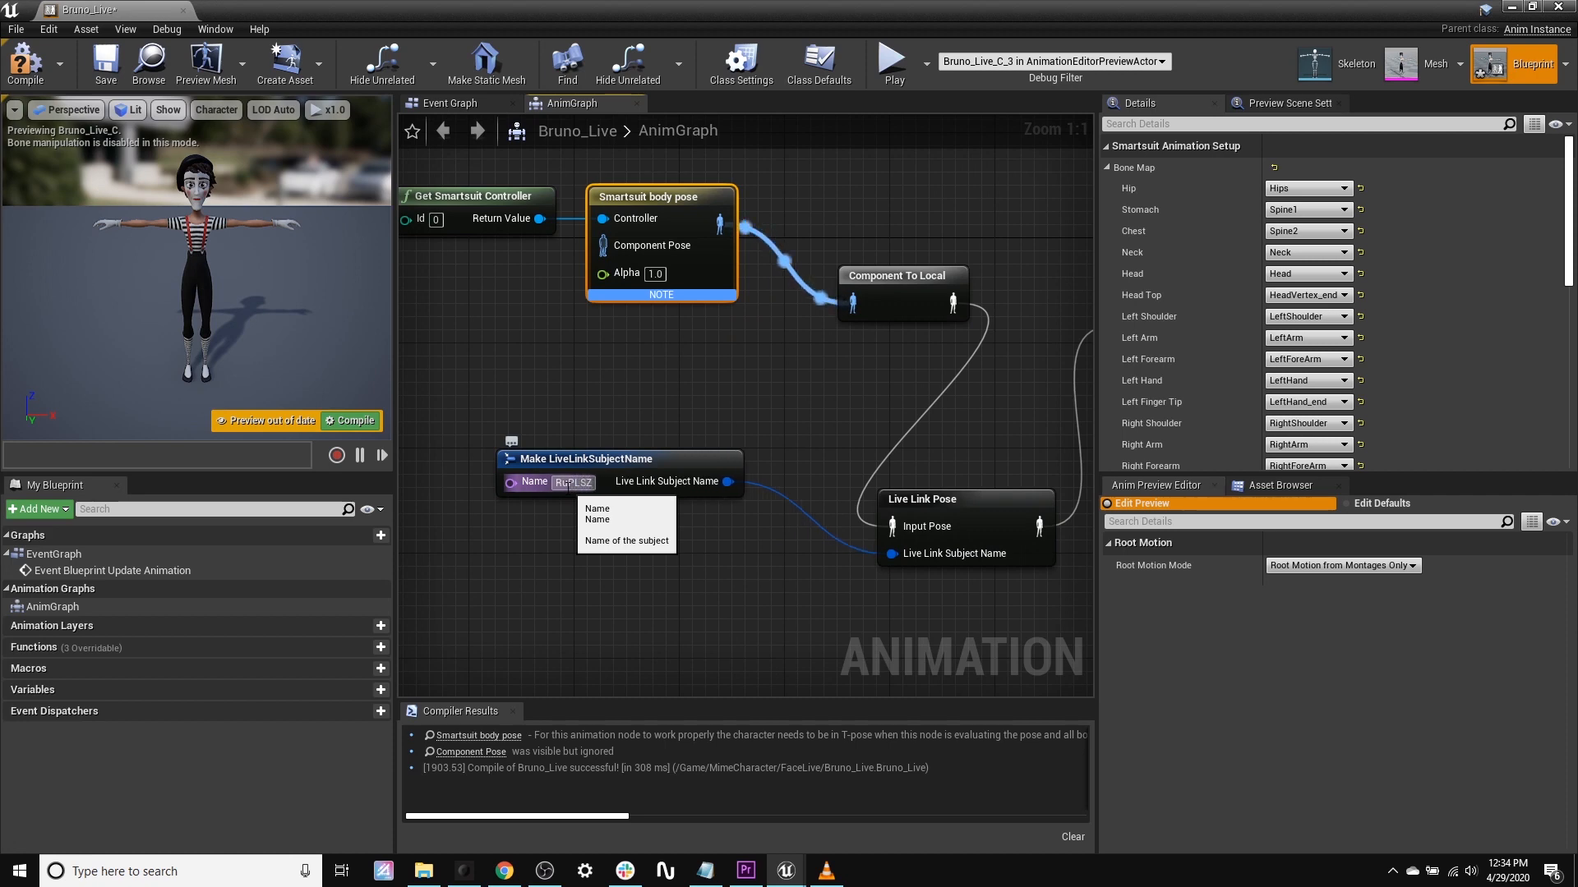
pyautogui.click(473, 874)
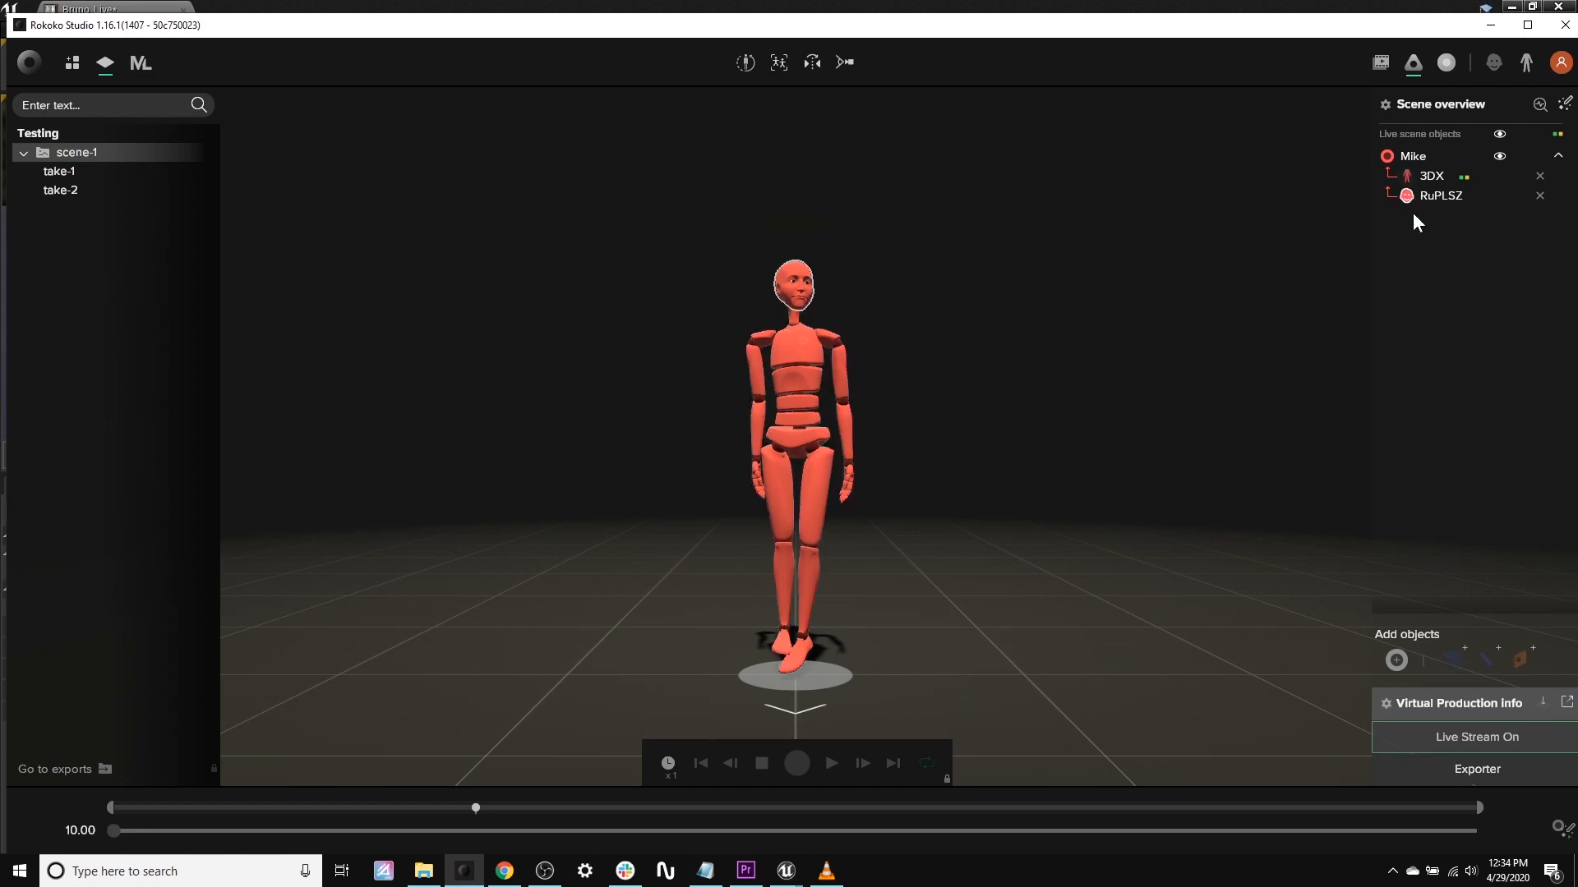
pyautogui.click(1496, 32)
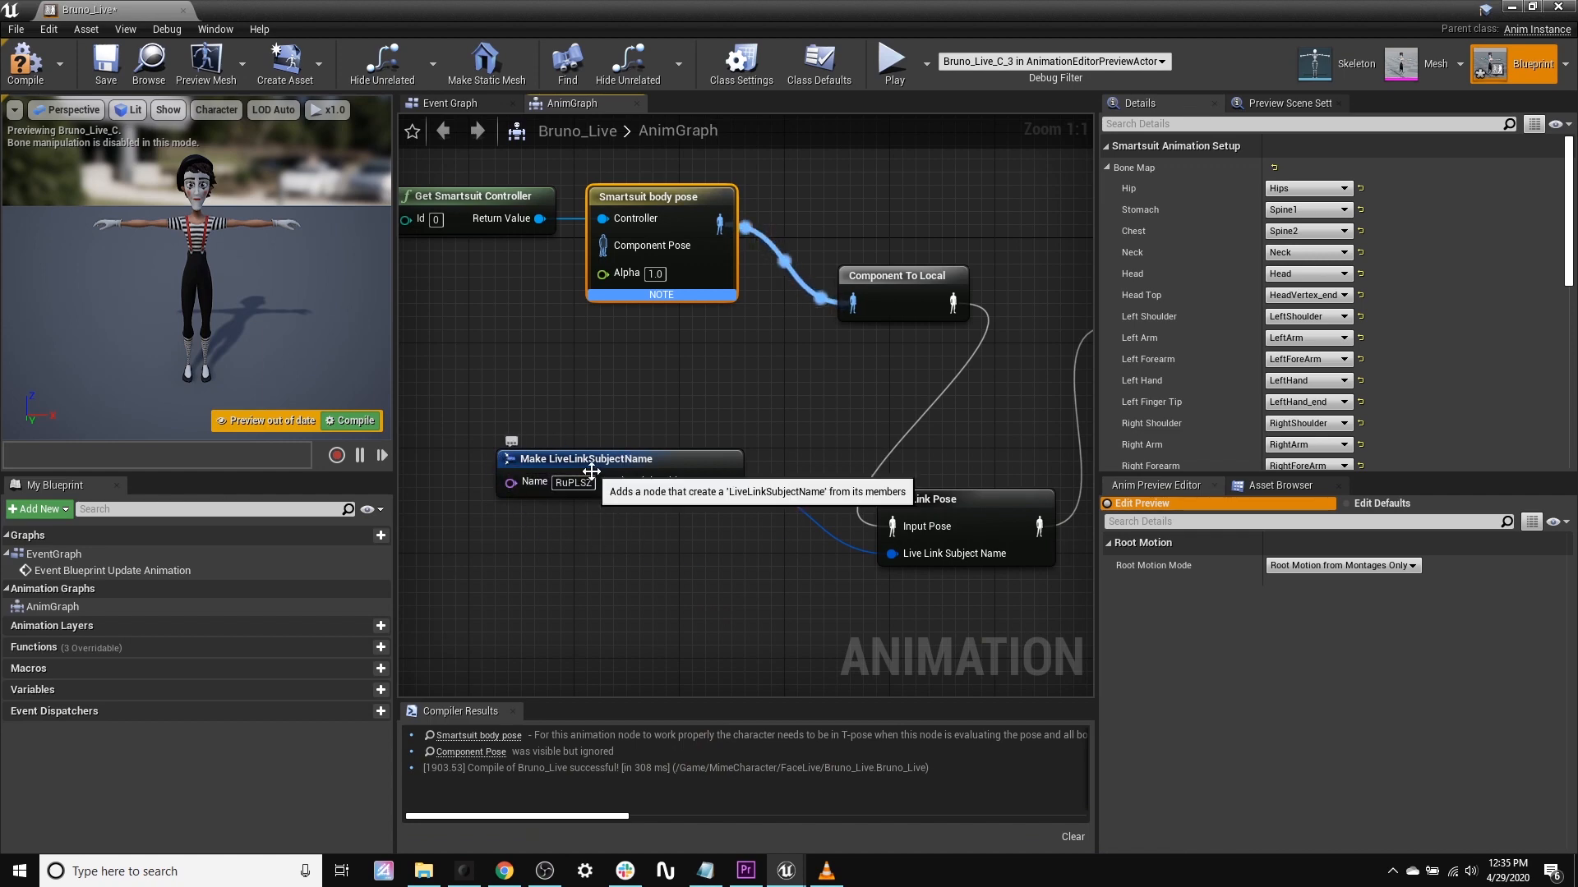
# Set the Live Link Pose node's Retarget Asset to Bruno_Remap, then compile and save the Bruno_Live Animation Blueprint
pyautogui.moveTo(751, 543); pyautogui.dragTo(607, 537, button='right')
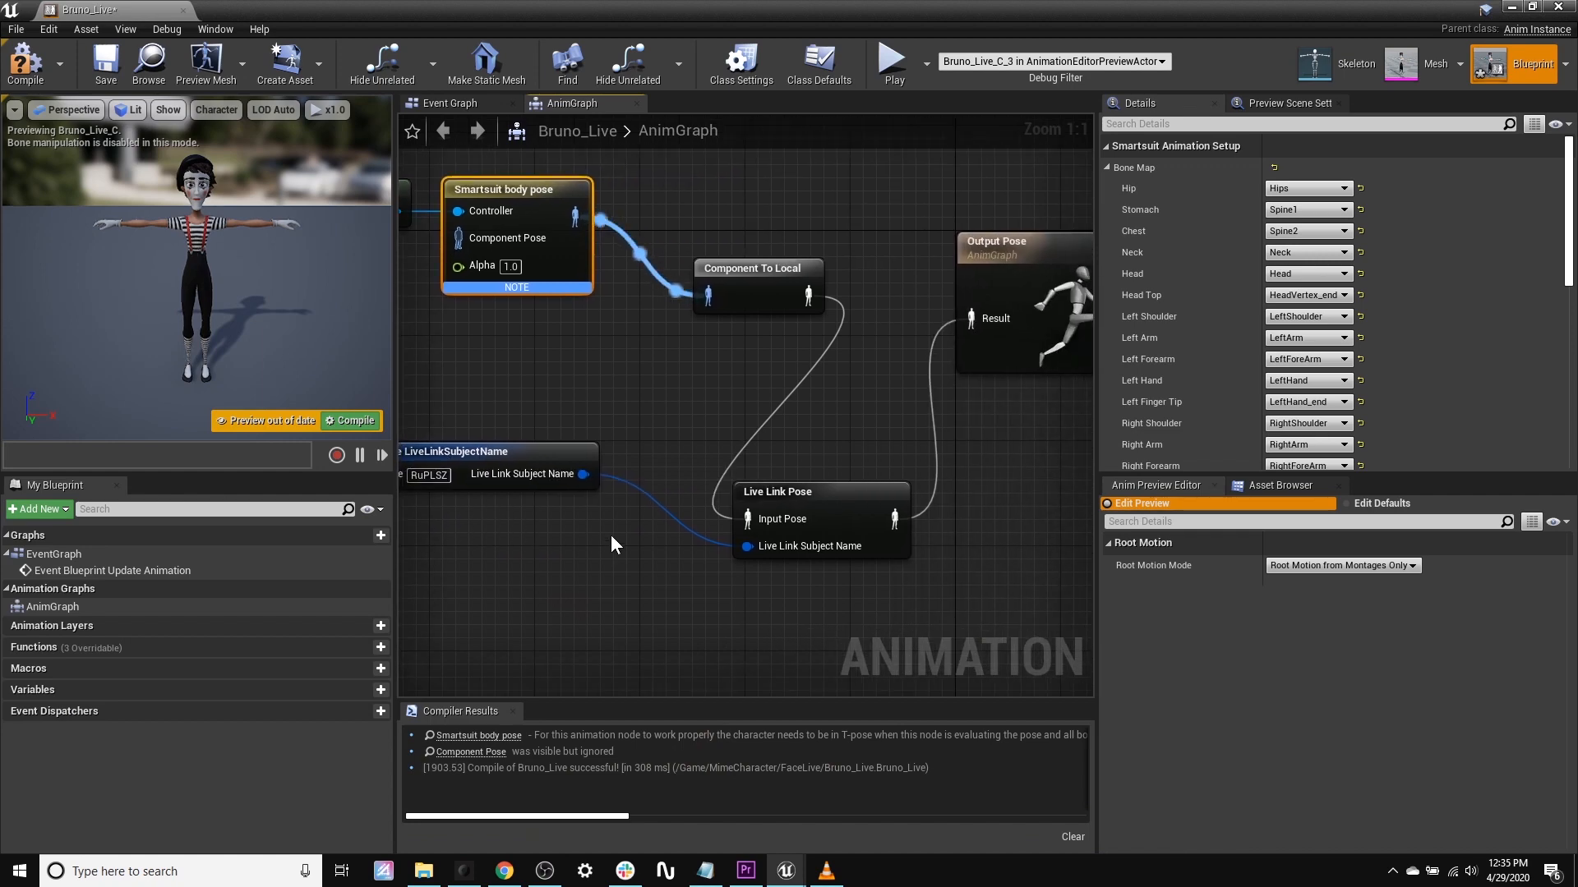
pyautogui.click(809, 493)
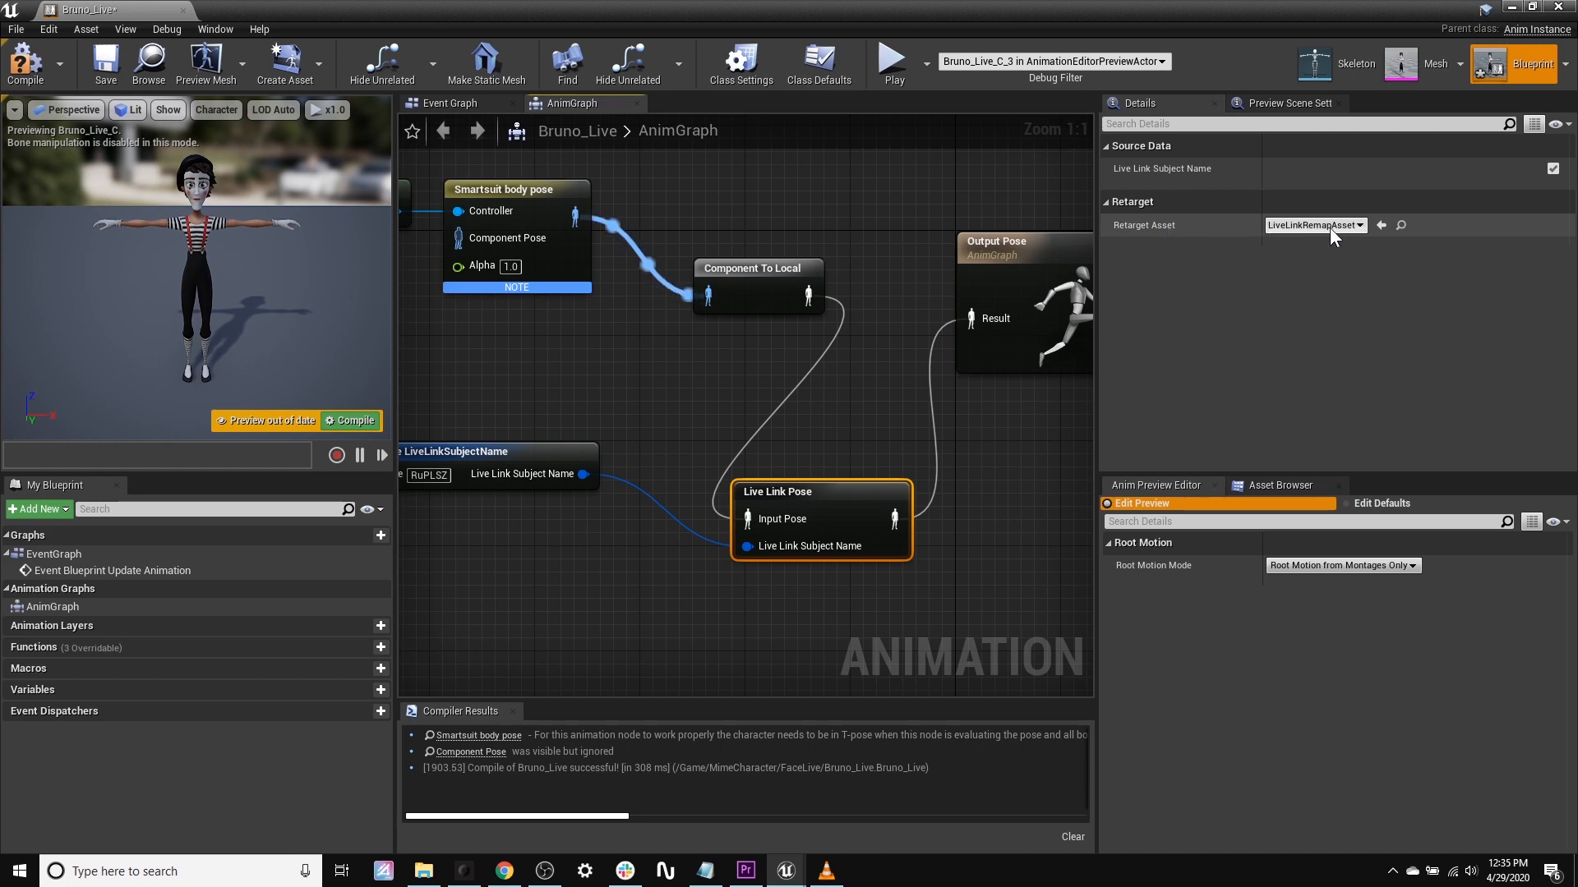
pyautogui.click(1359, 225)
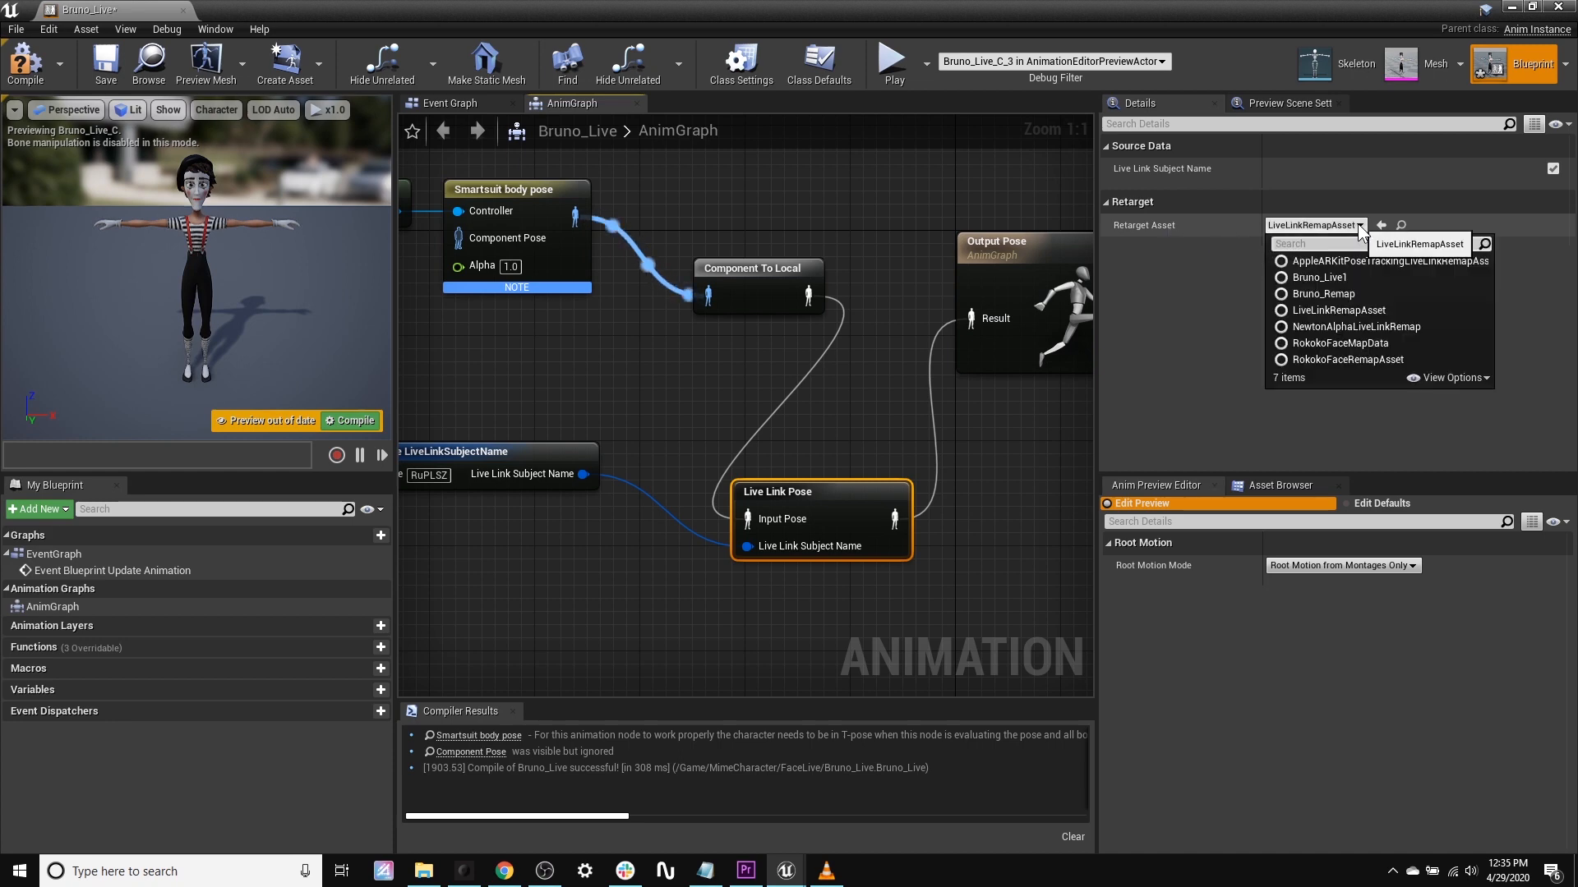
pyautogui.click(1334, 294)
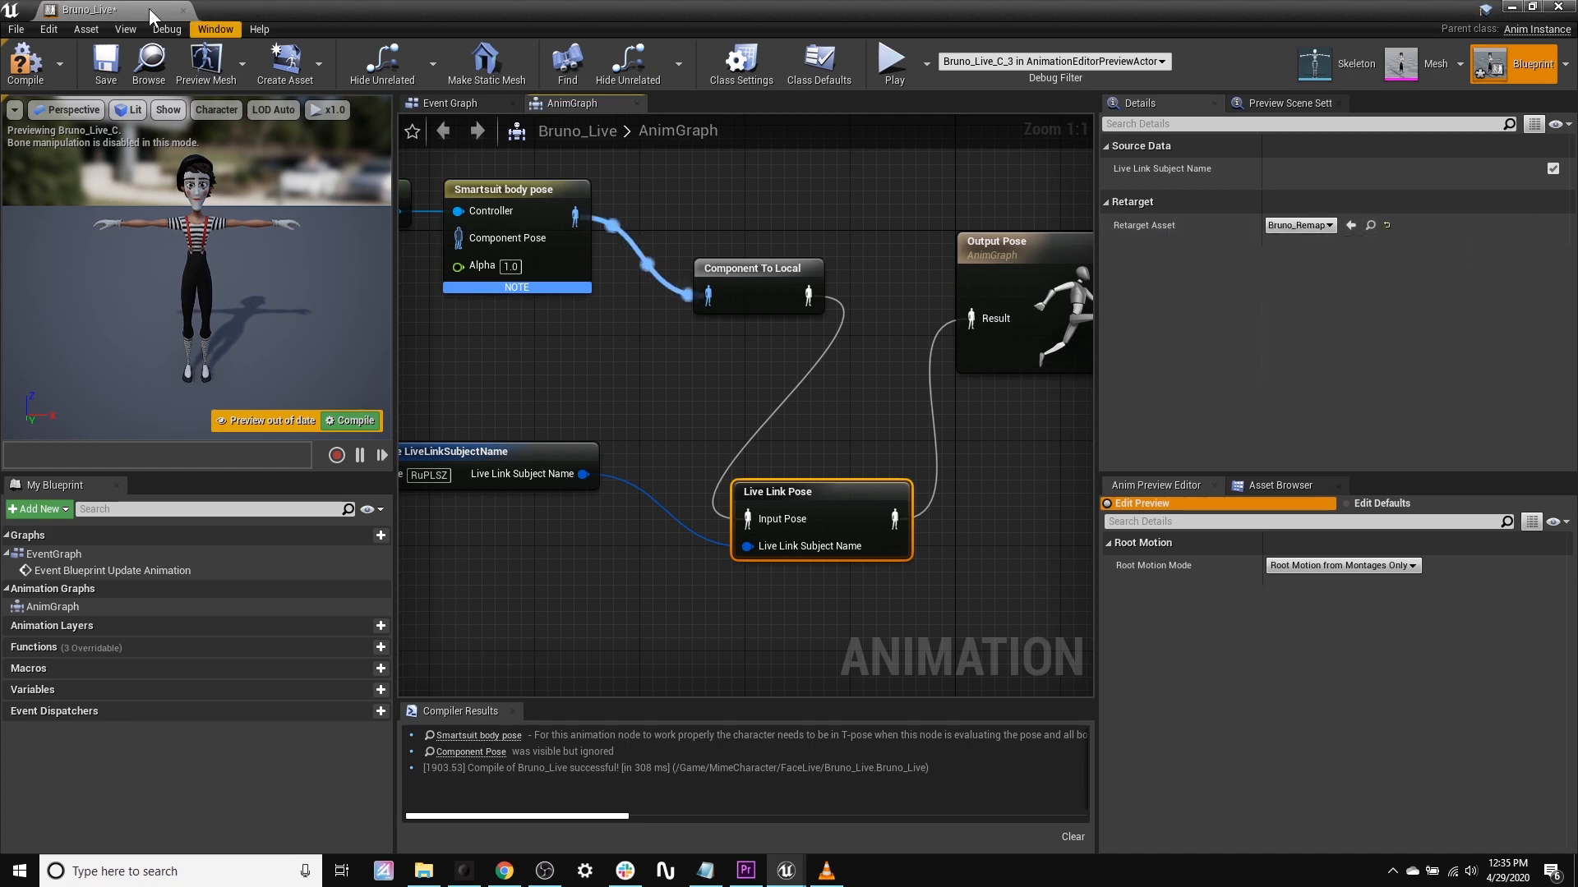
pyautogui.click(26, 61)
pyautogui.click(107, 64)
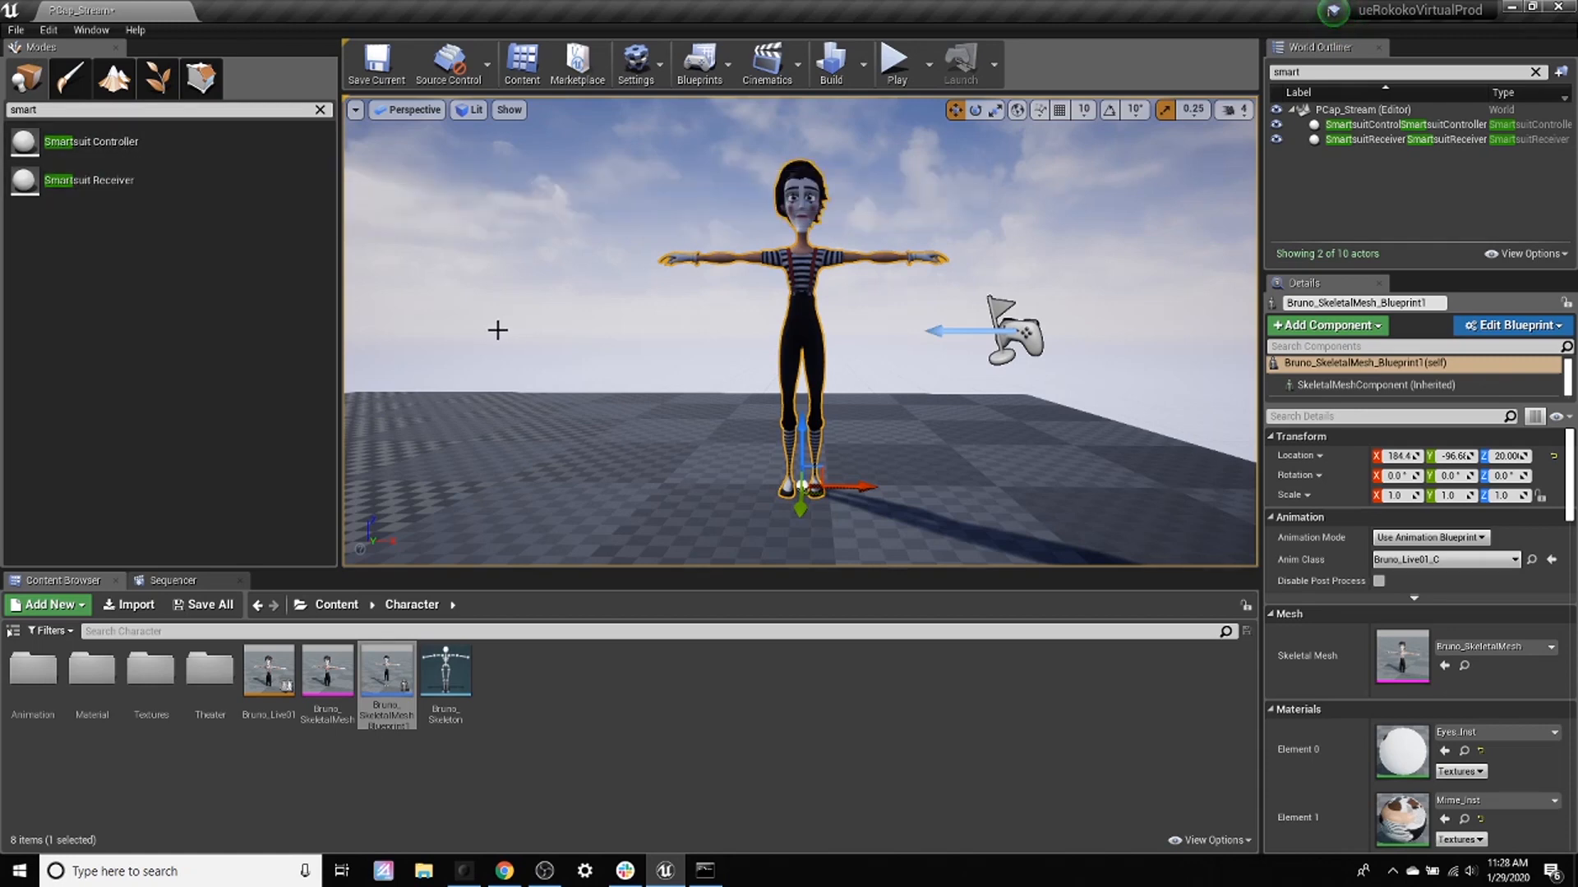
# Review the Smartsuit Receiver's streaming port and the Smartsuit Controller's Suitname settings in the level
pyautogui.click(1447, 139)
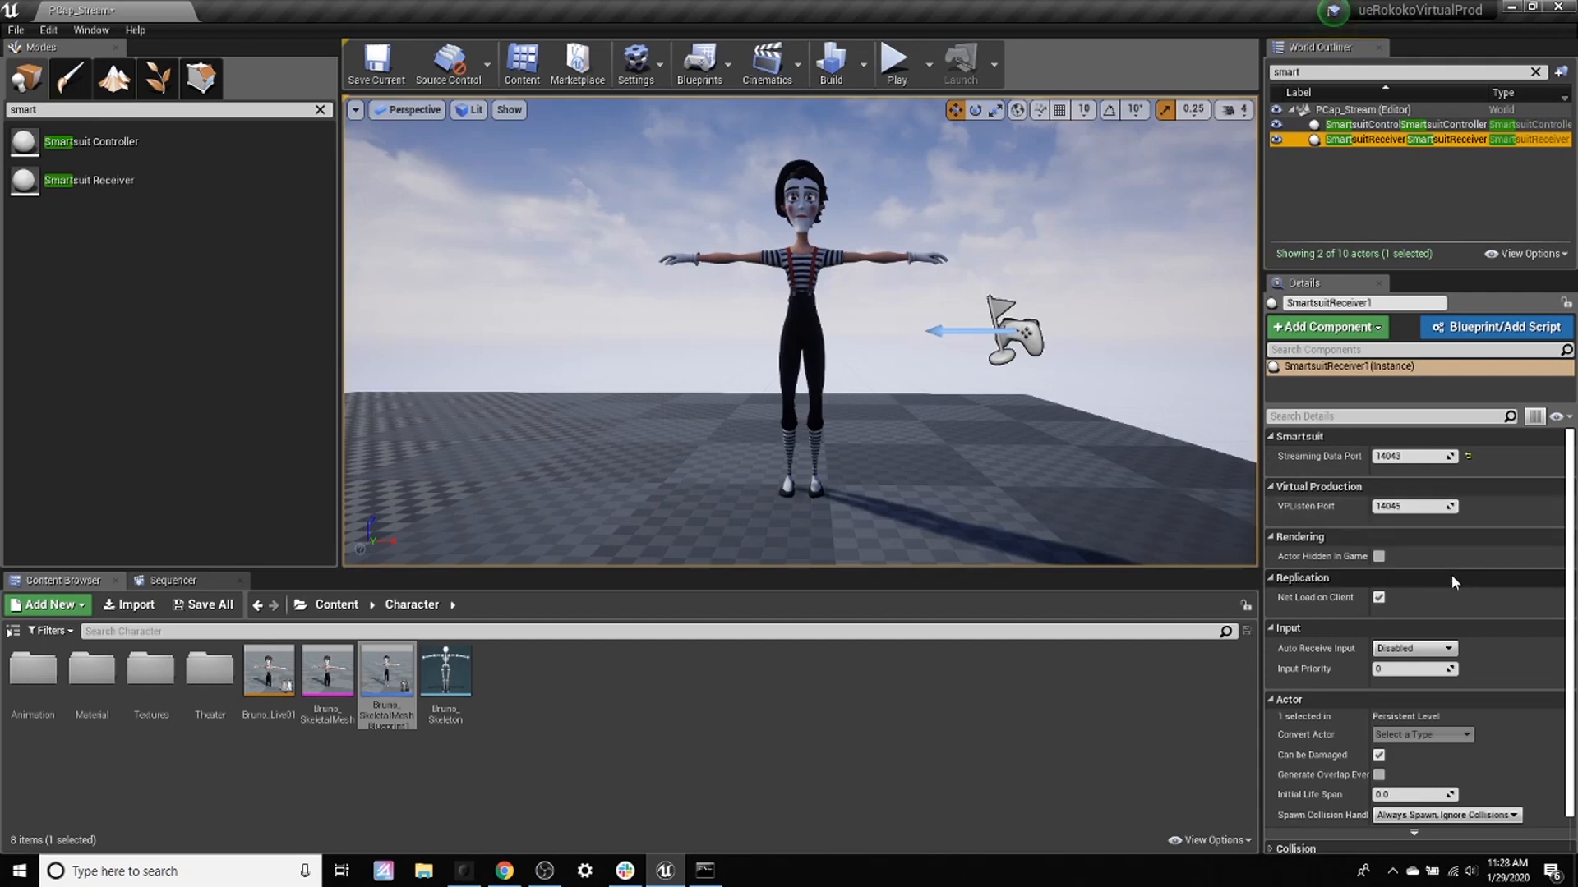
pyautogui.click(1390, 125)
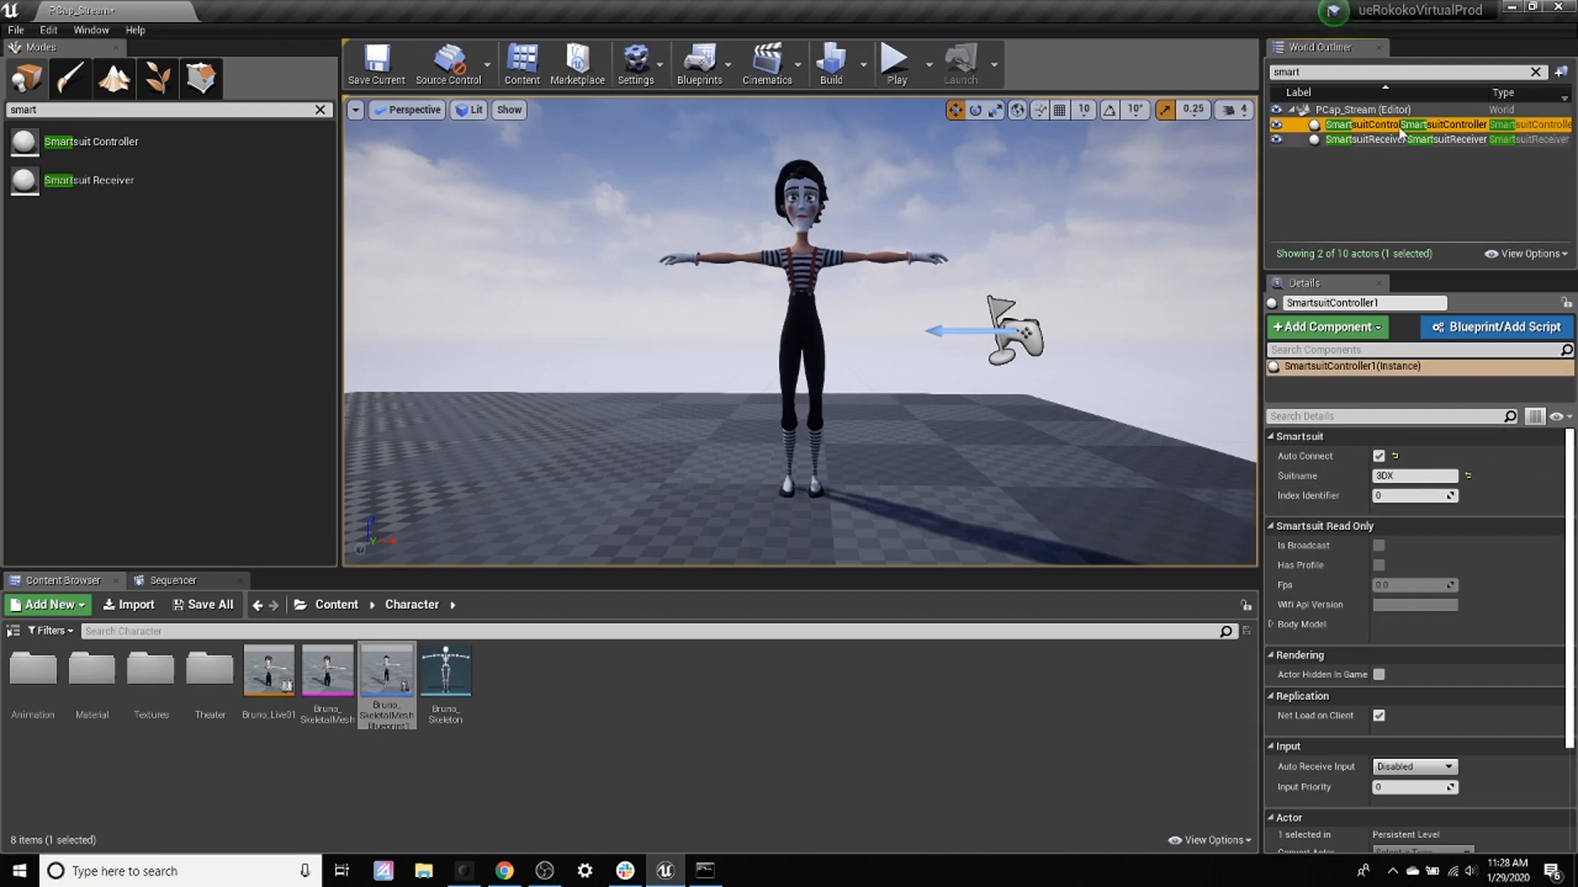
pyautogui.click(1368, 139)
pyautogui.click(1368, 124)
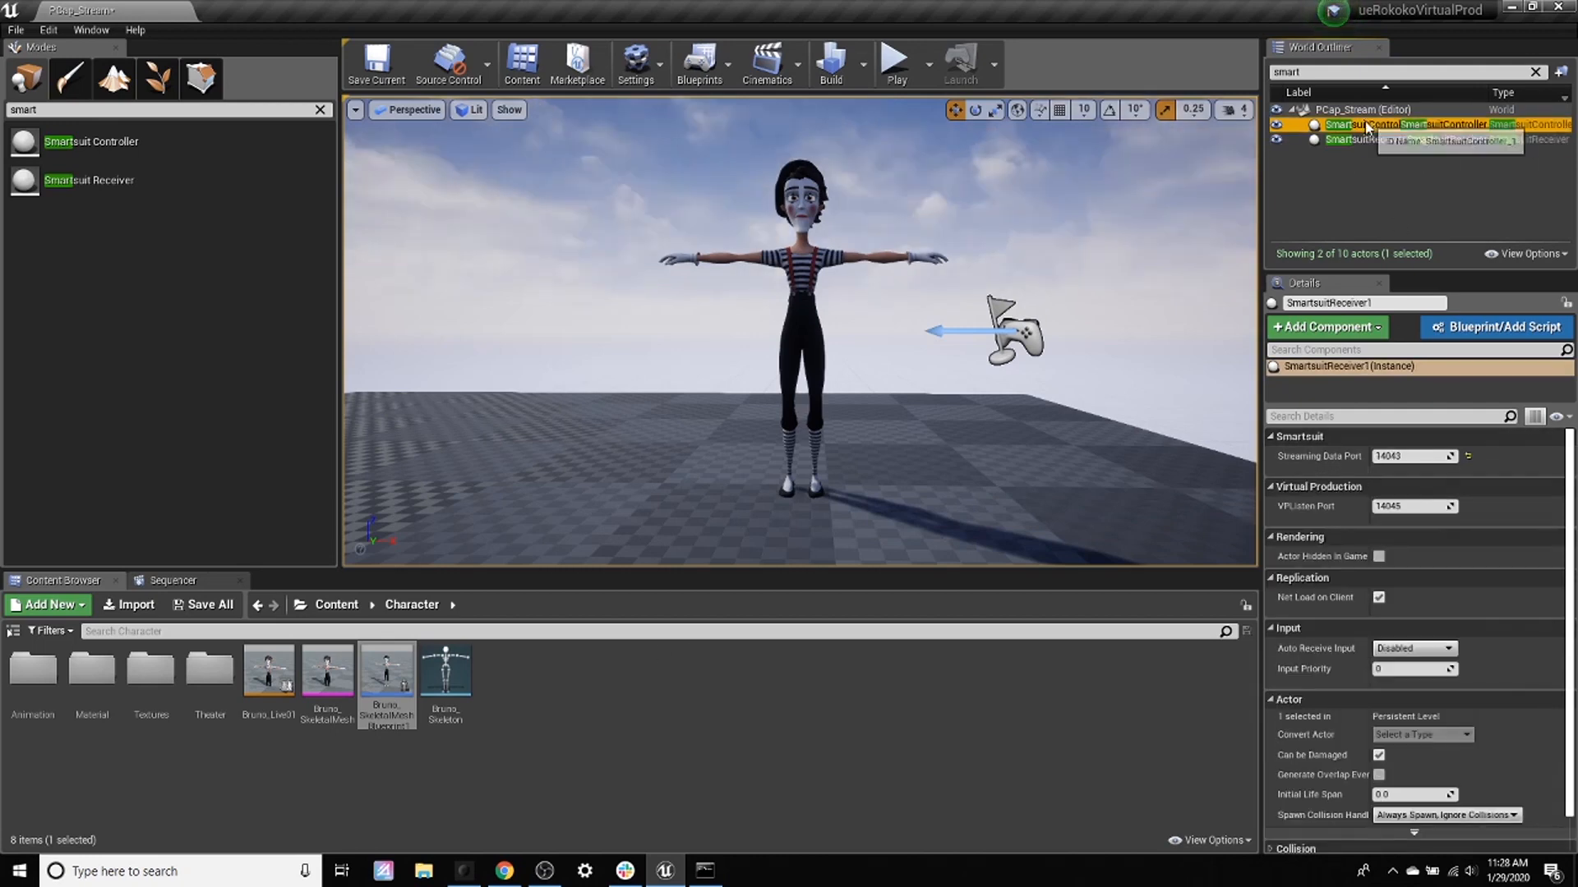
# Switch to Rokoko Studio and check the suit name, face profile ID and Live Stream settings for Unreal Engine
pyautogui.click(463, 872)
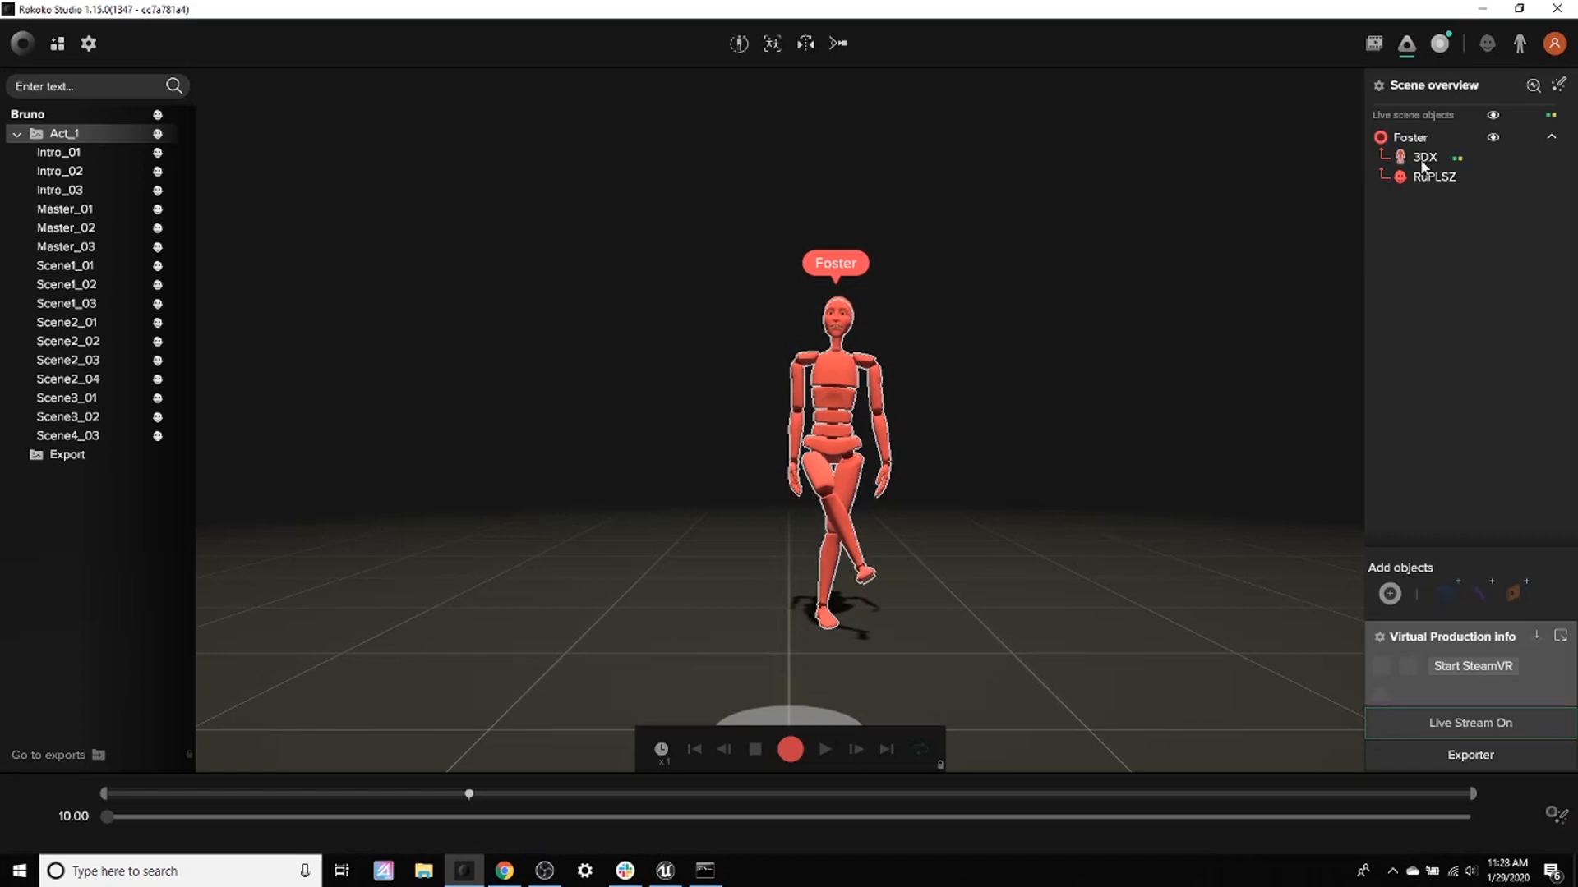
pyautogui.click(1448, 729)
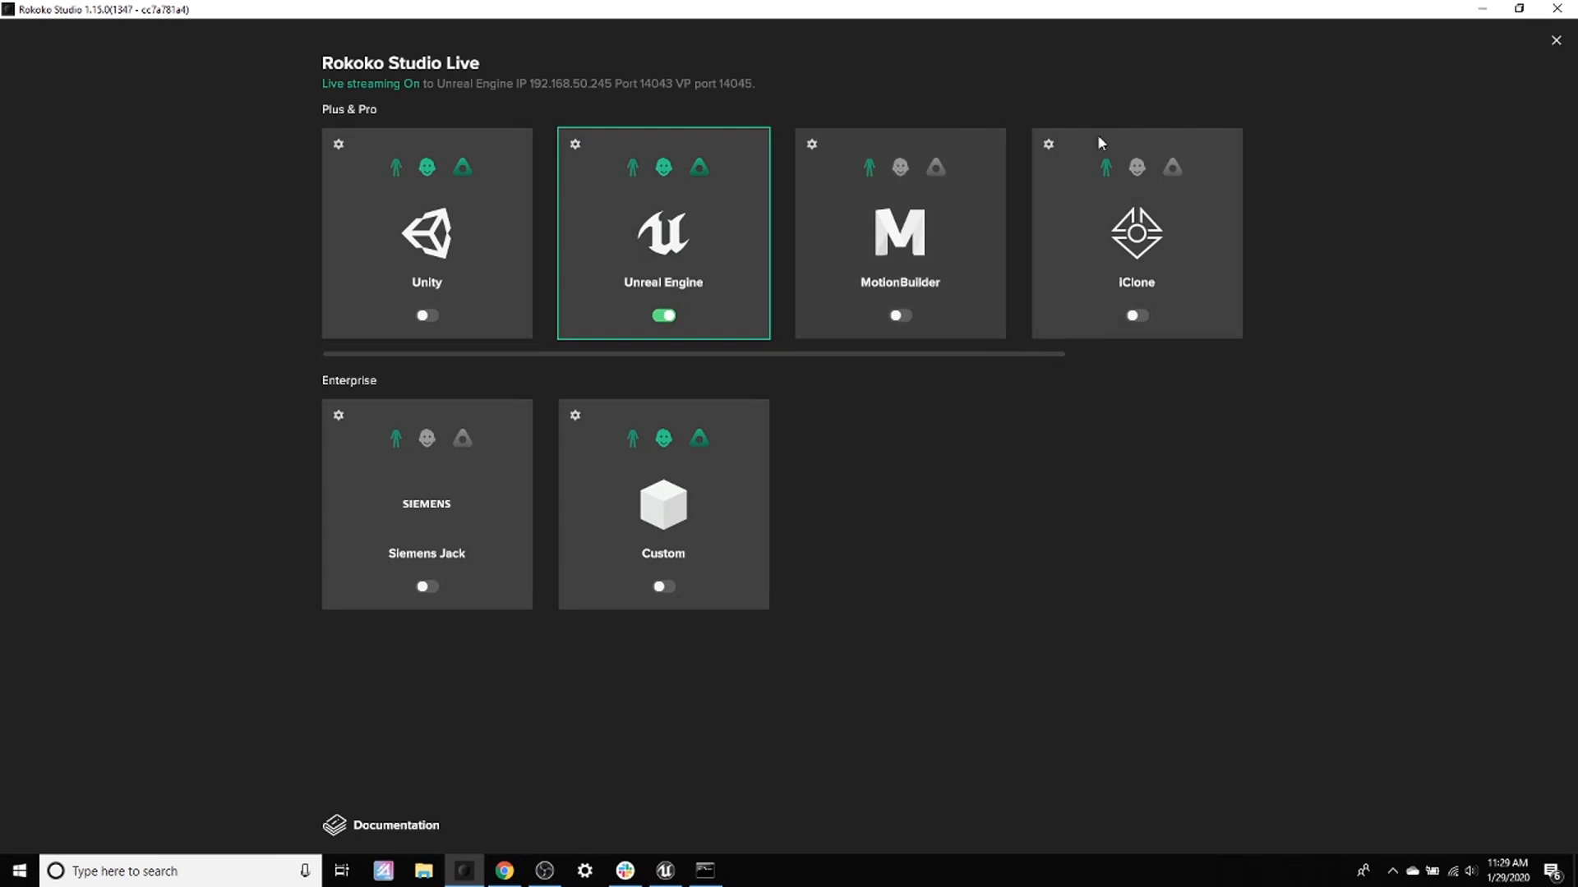
pyautogui.click(1557, 42)
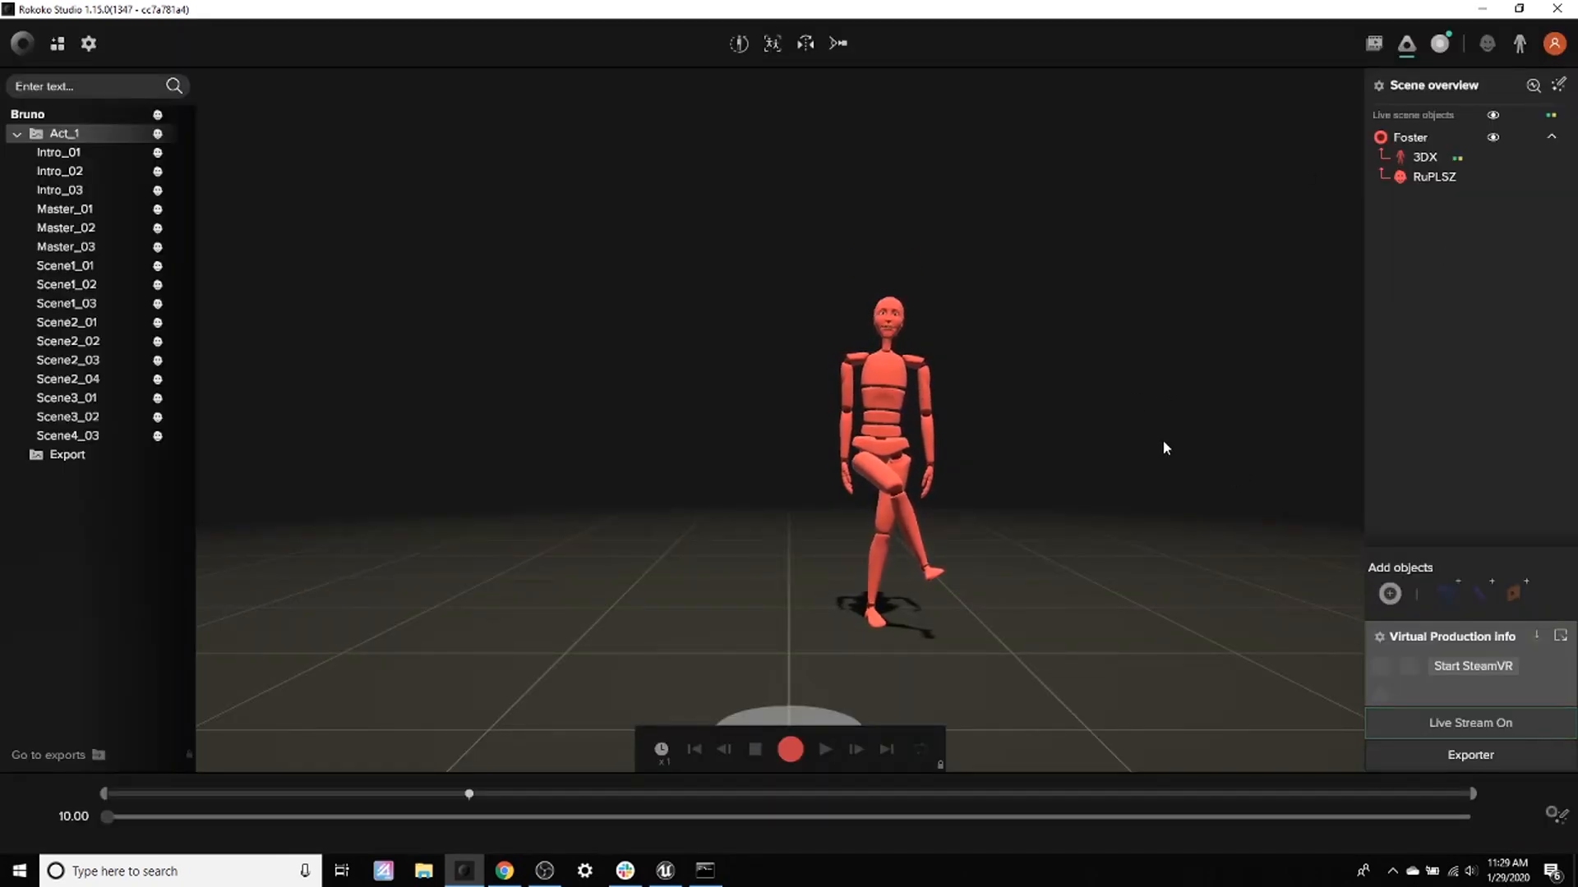
# Return to Unreal Engine and set the Mime character's Anim Class to Bruno_Live
pyautogui.click(665, 869)
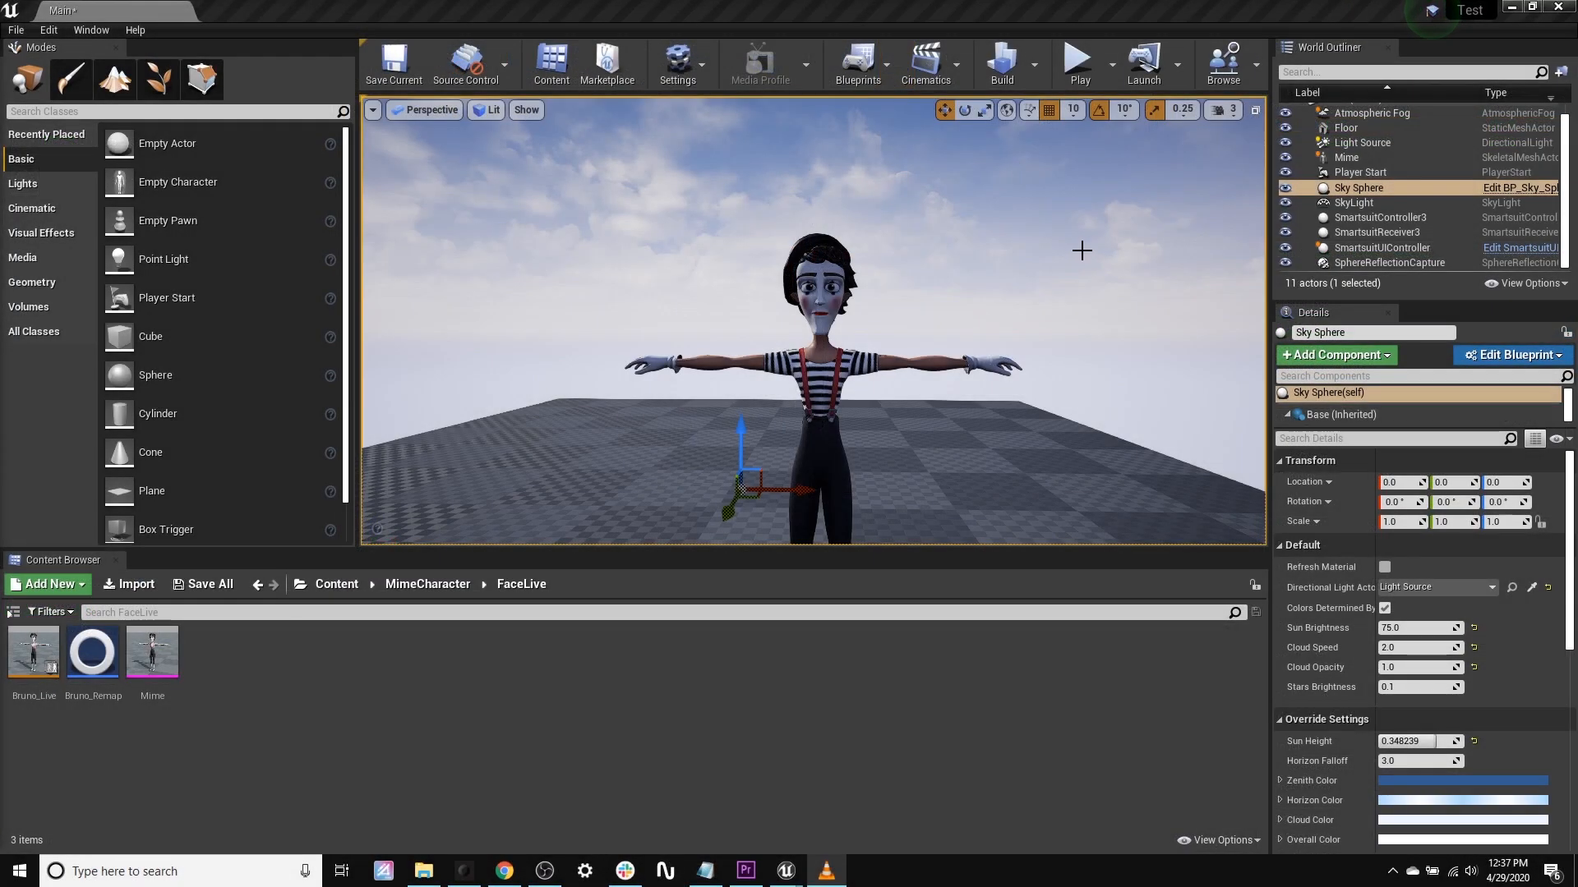
pyautogui.click(861, 391)
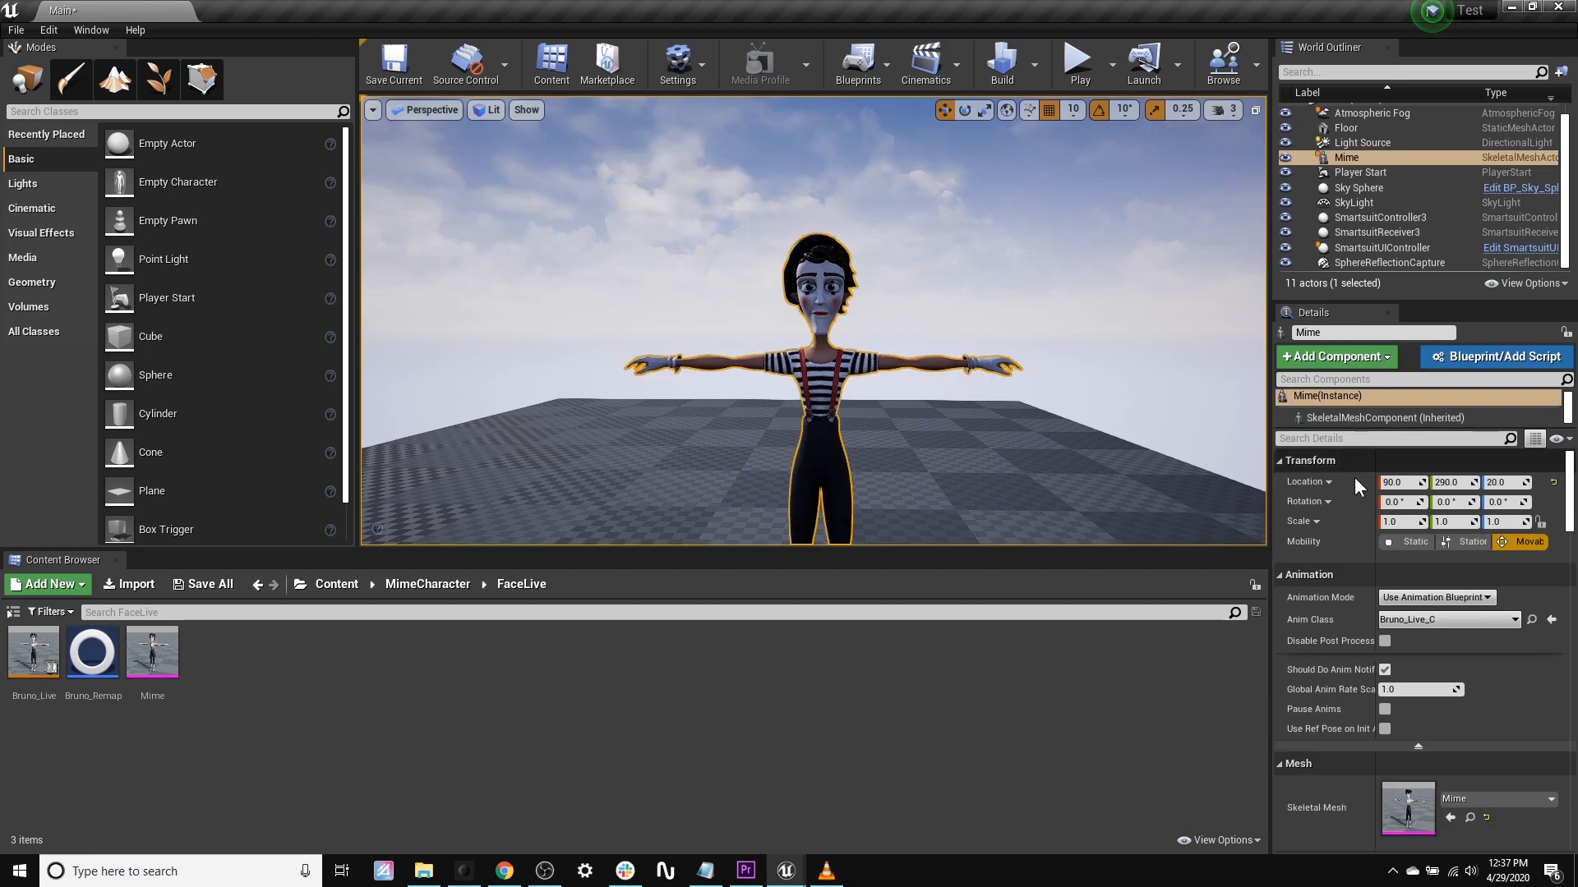
pyautogui.click(1514, 620)
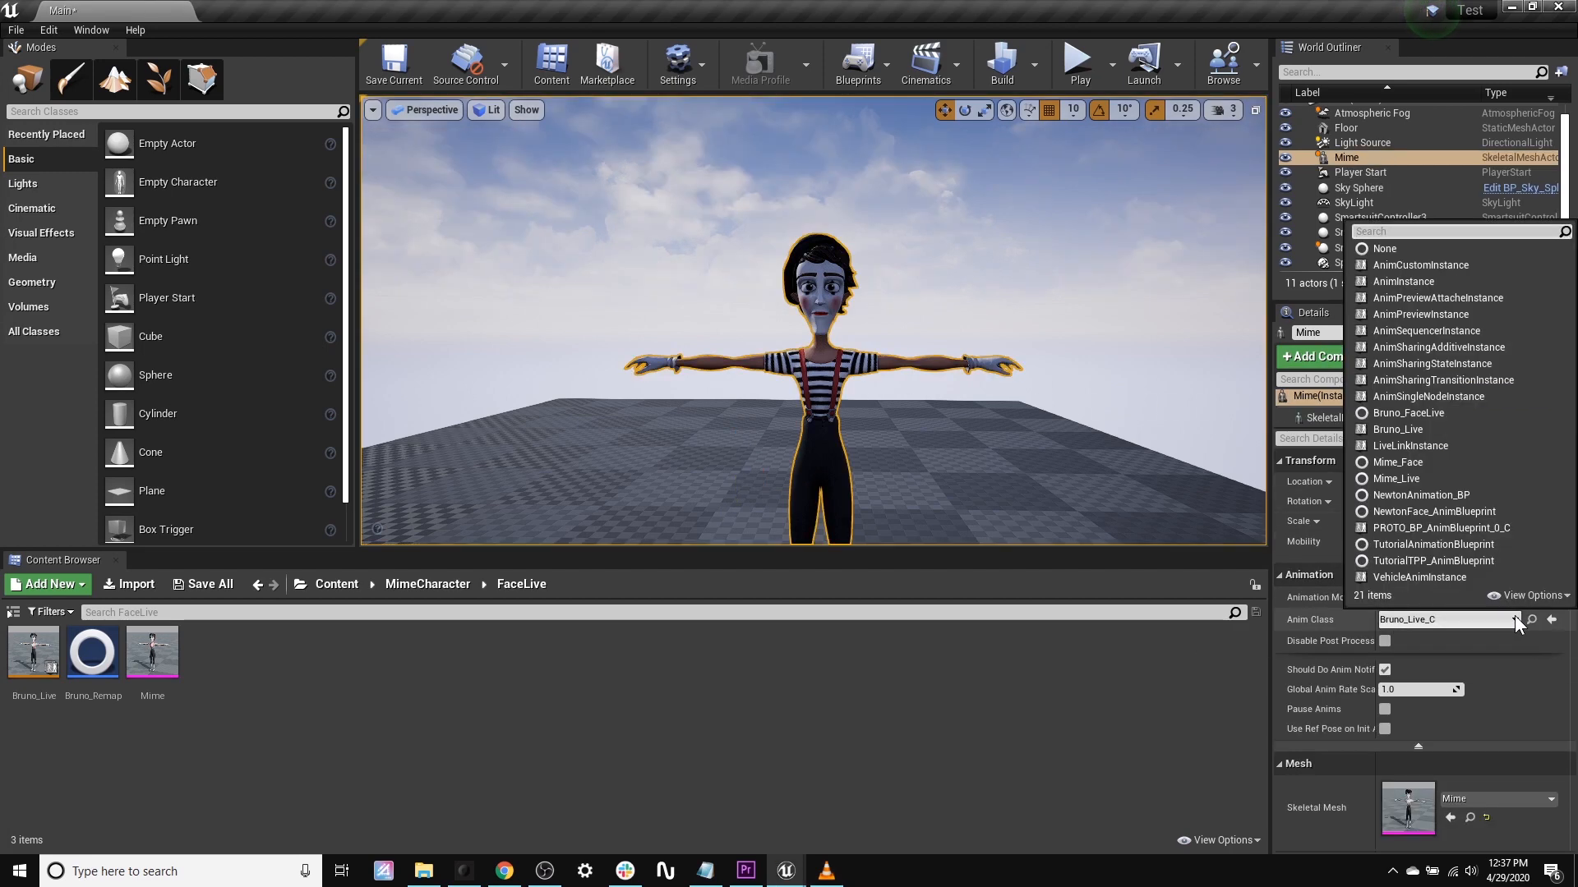
pyautogui.click(1442, 426)
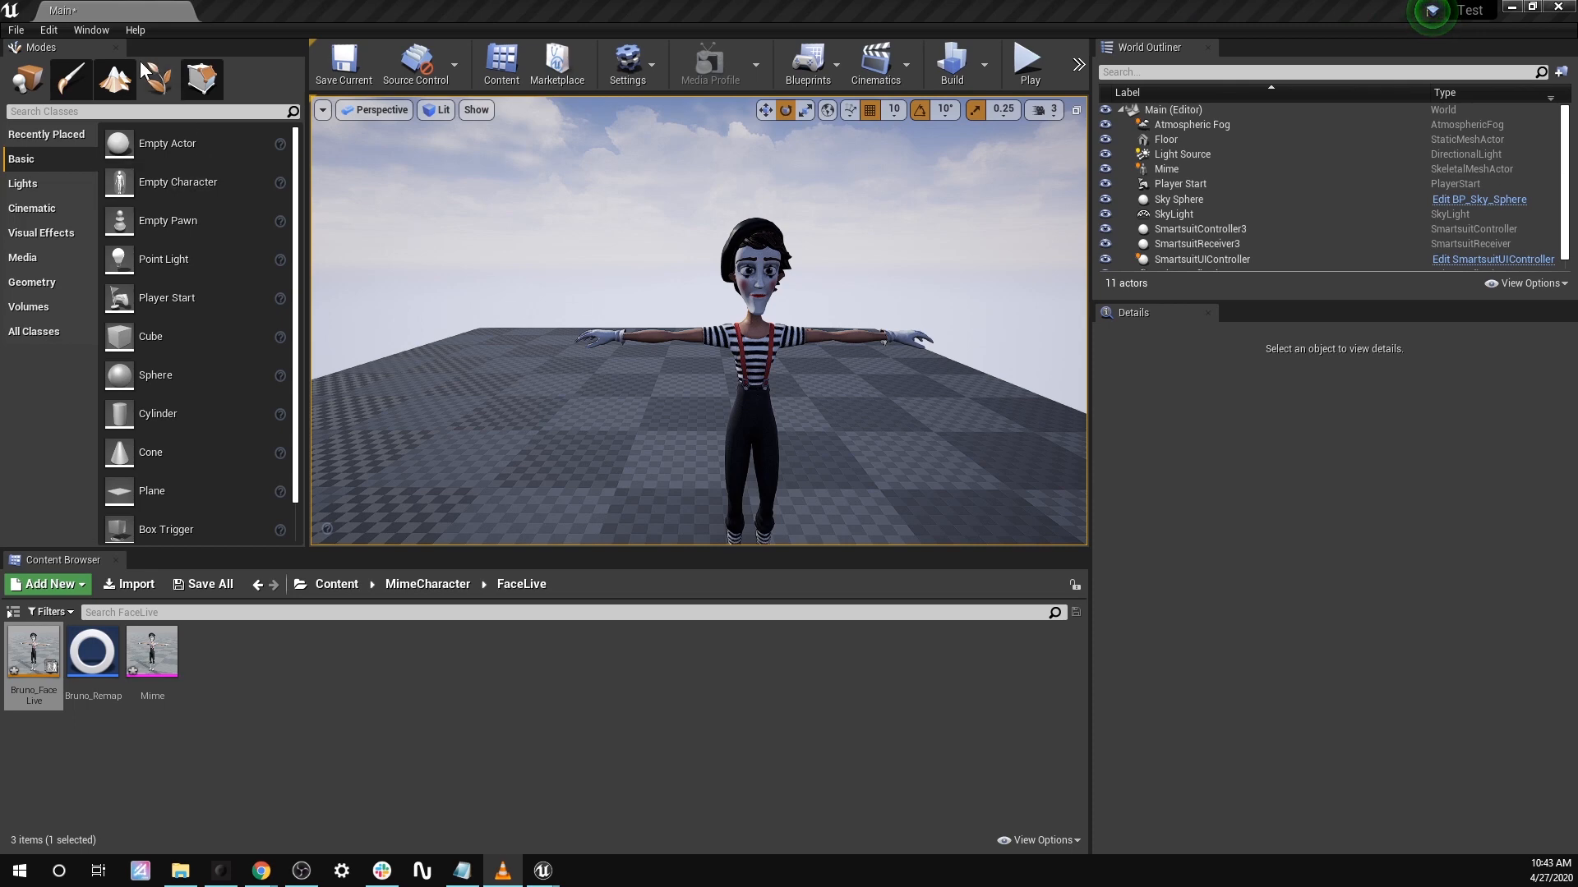
# Search the built-in plugins for "live" and check whether the Live Link plugin is enabled
pyautogui.click(48, 30)
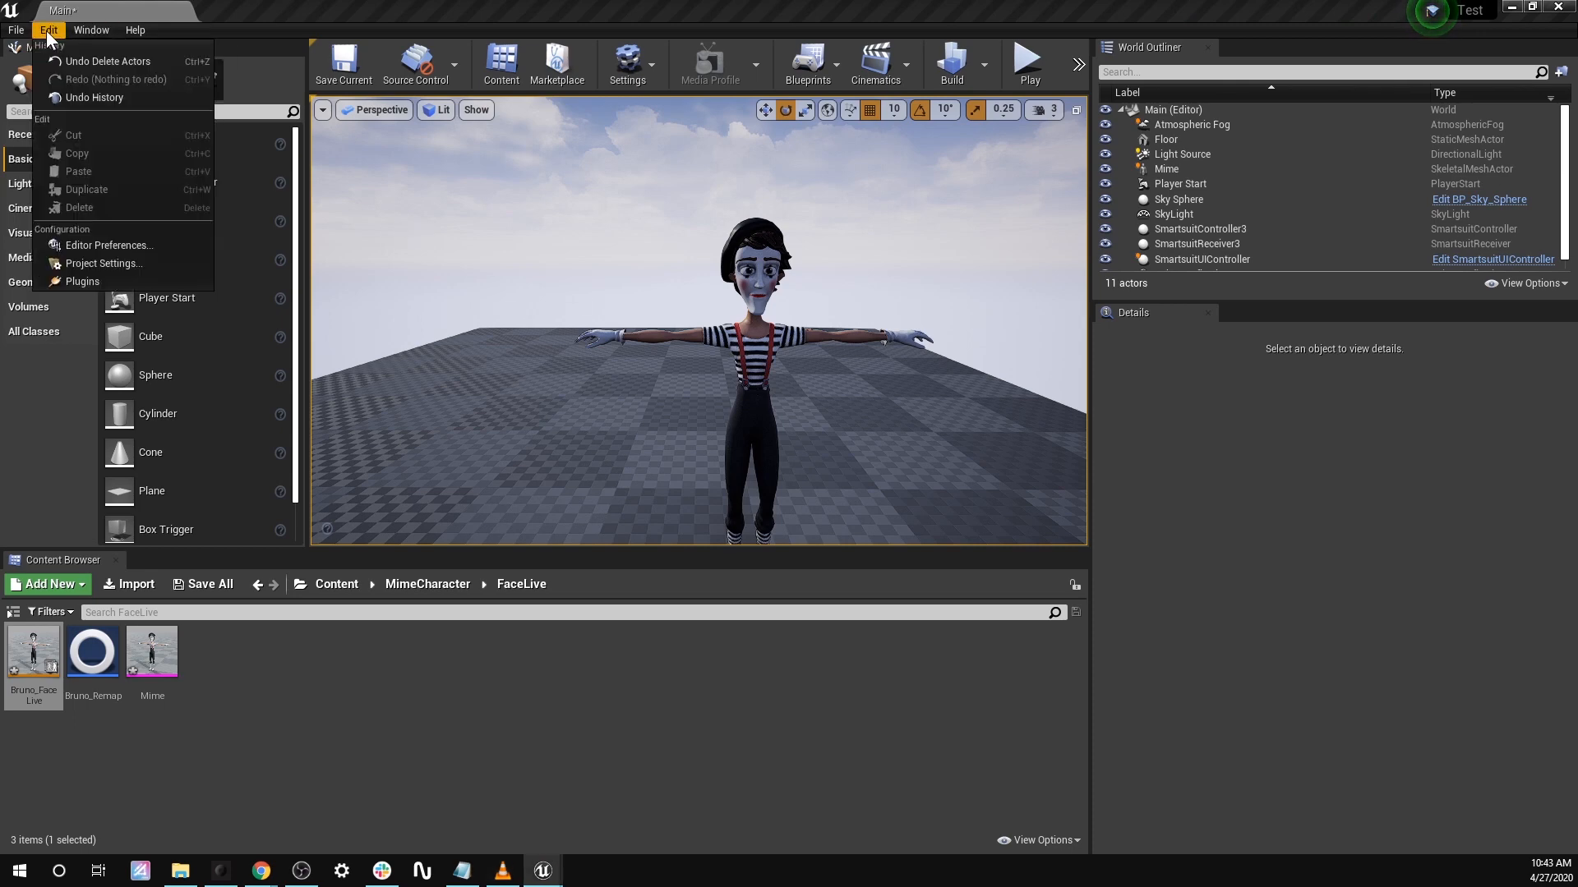
pyautogui.click(87, 282)
pyautogui.click(406, 294)
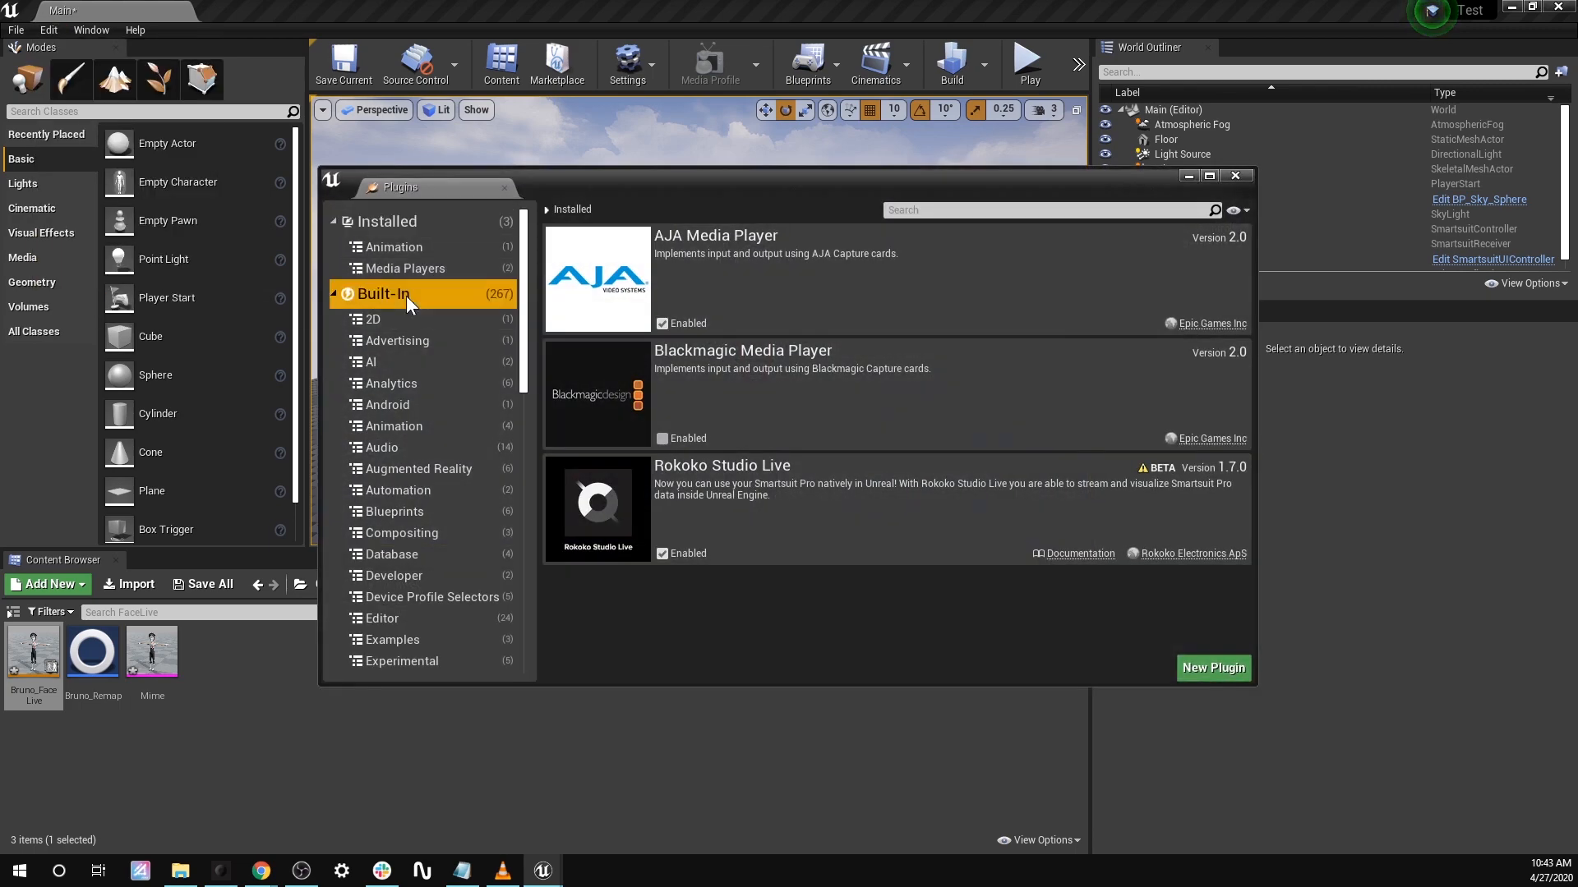
pyautogui.click(925, 210)
pyautogui.write('live')
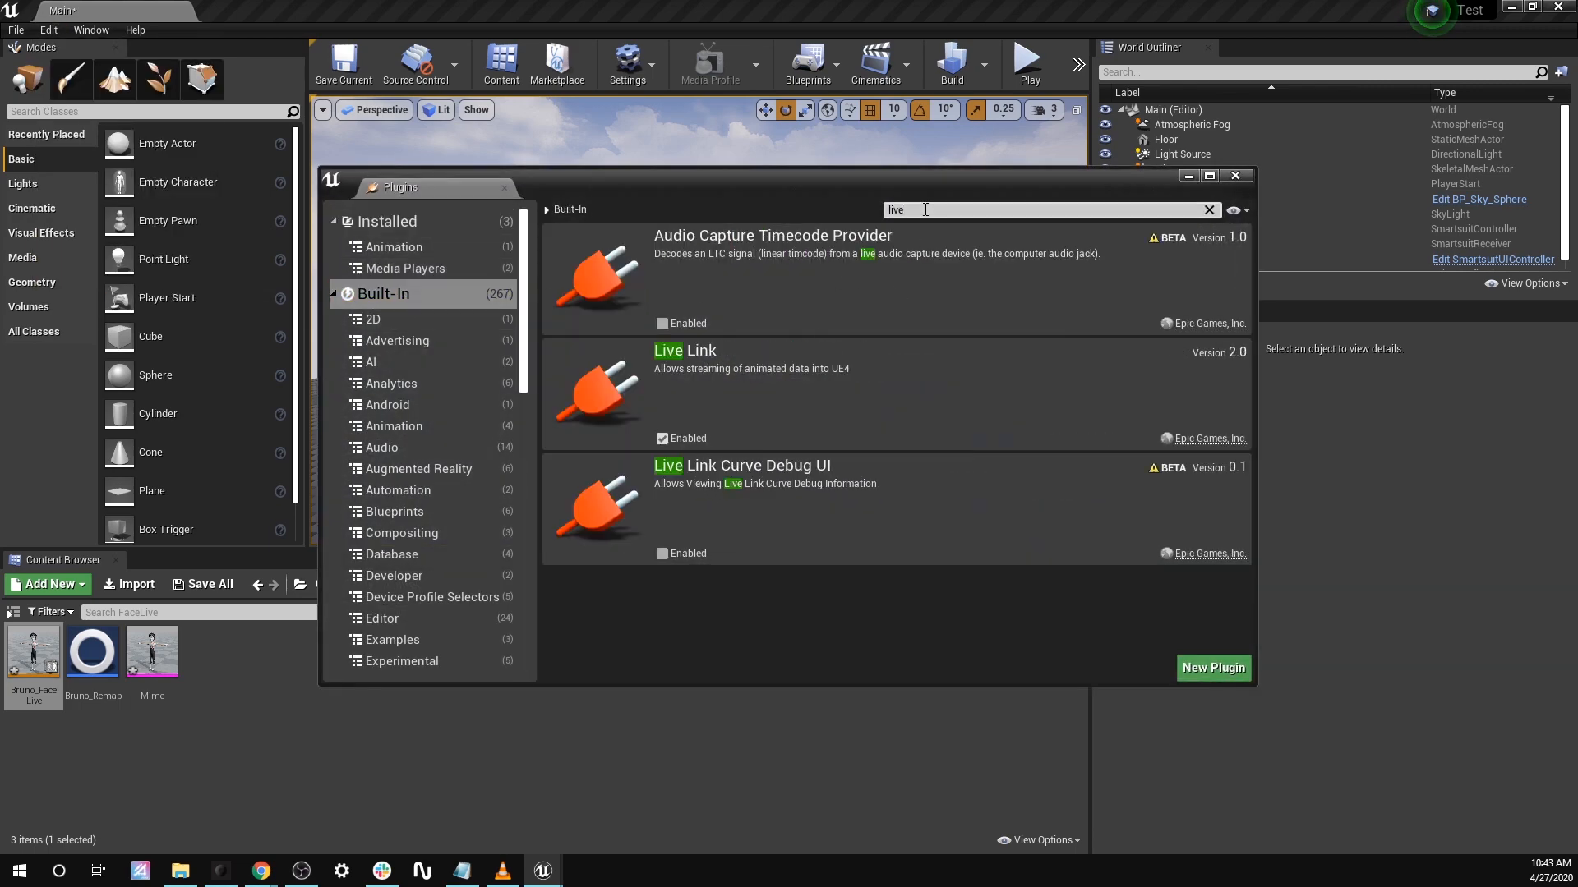
pyautogui.click(731, 447)
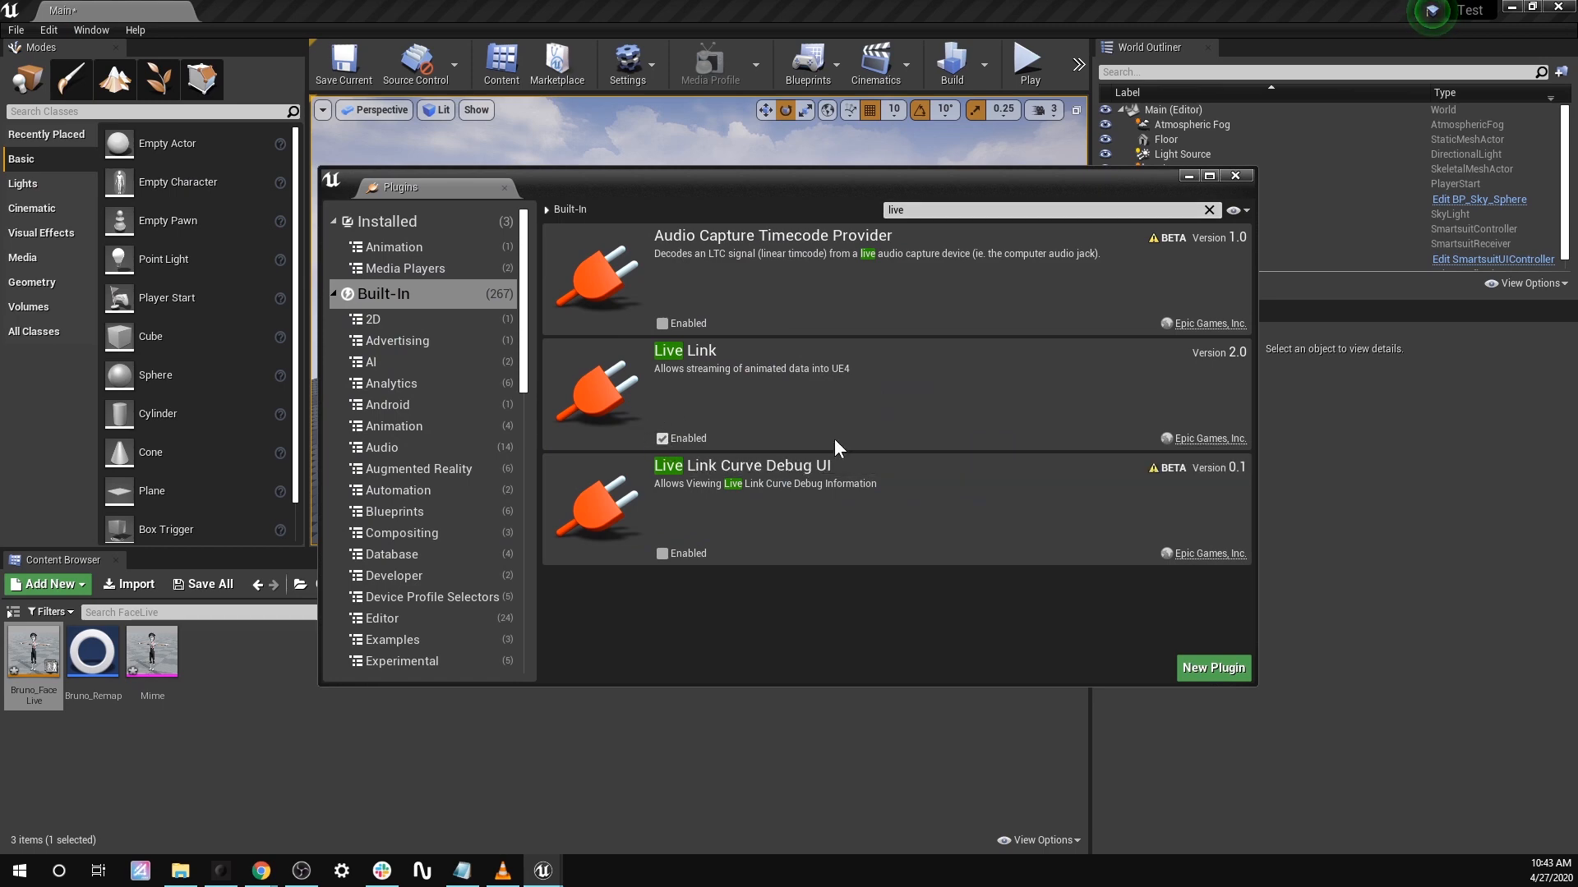
pyautogui.click(1237, 177)
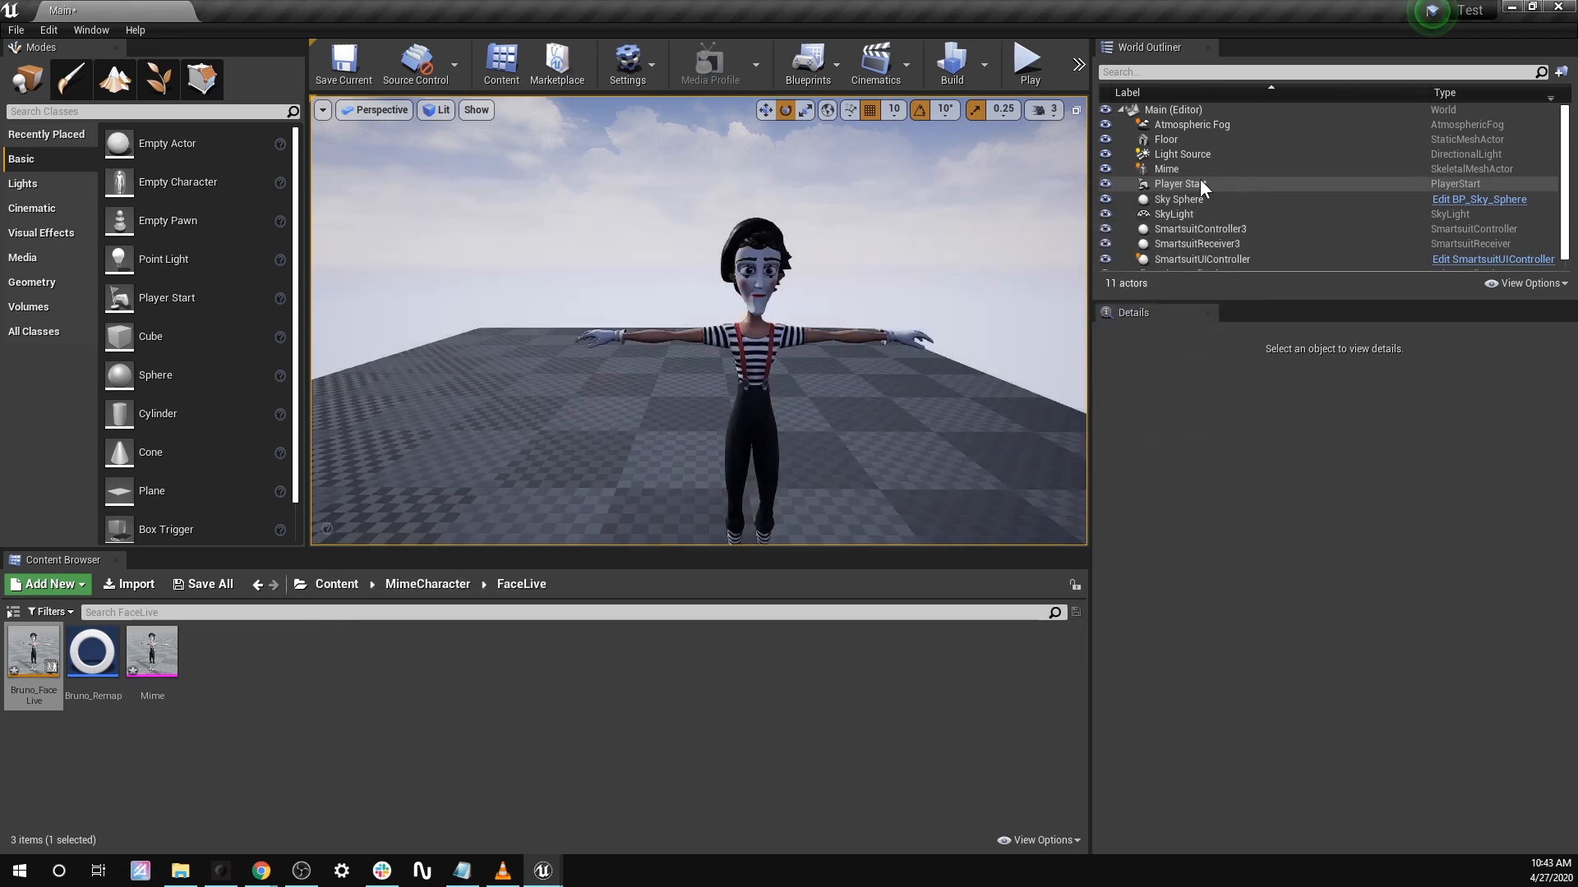
# Open the Live Link window and add Studio as a Rokoko Studio Source
pyautogui.click(92, 33)
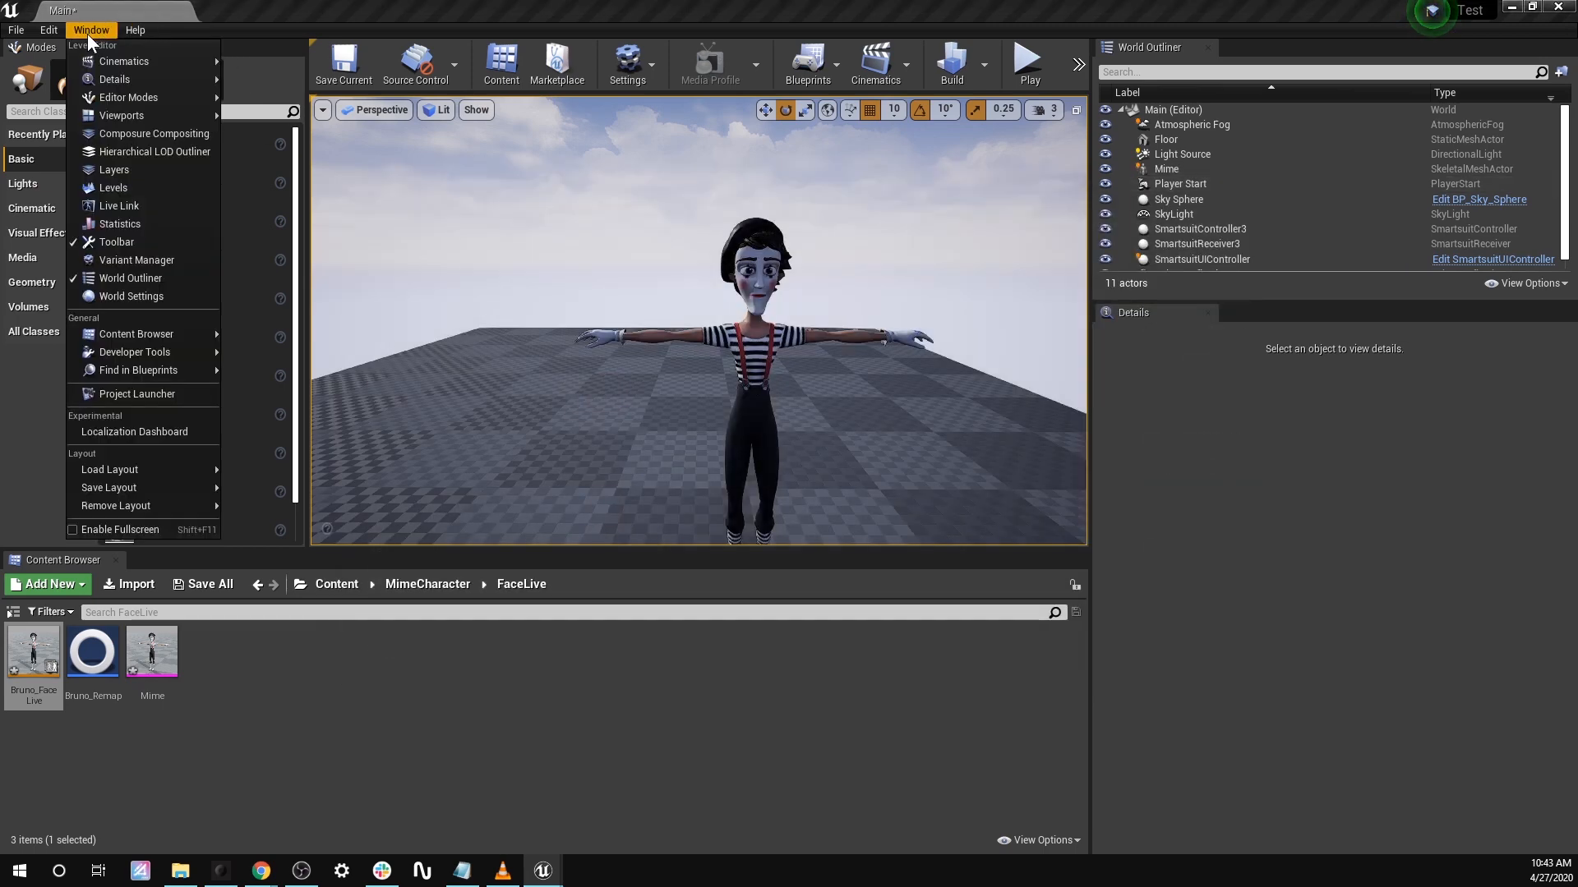
pyautogui.click(124, 207)
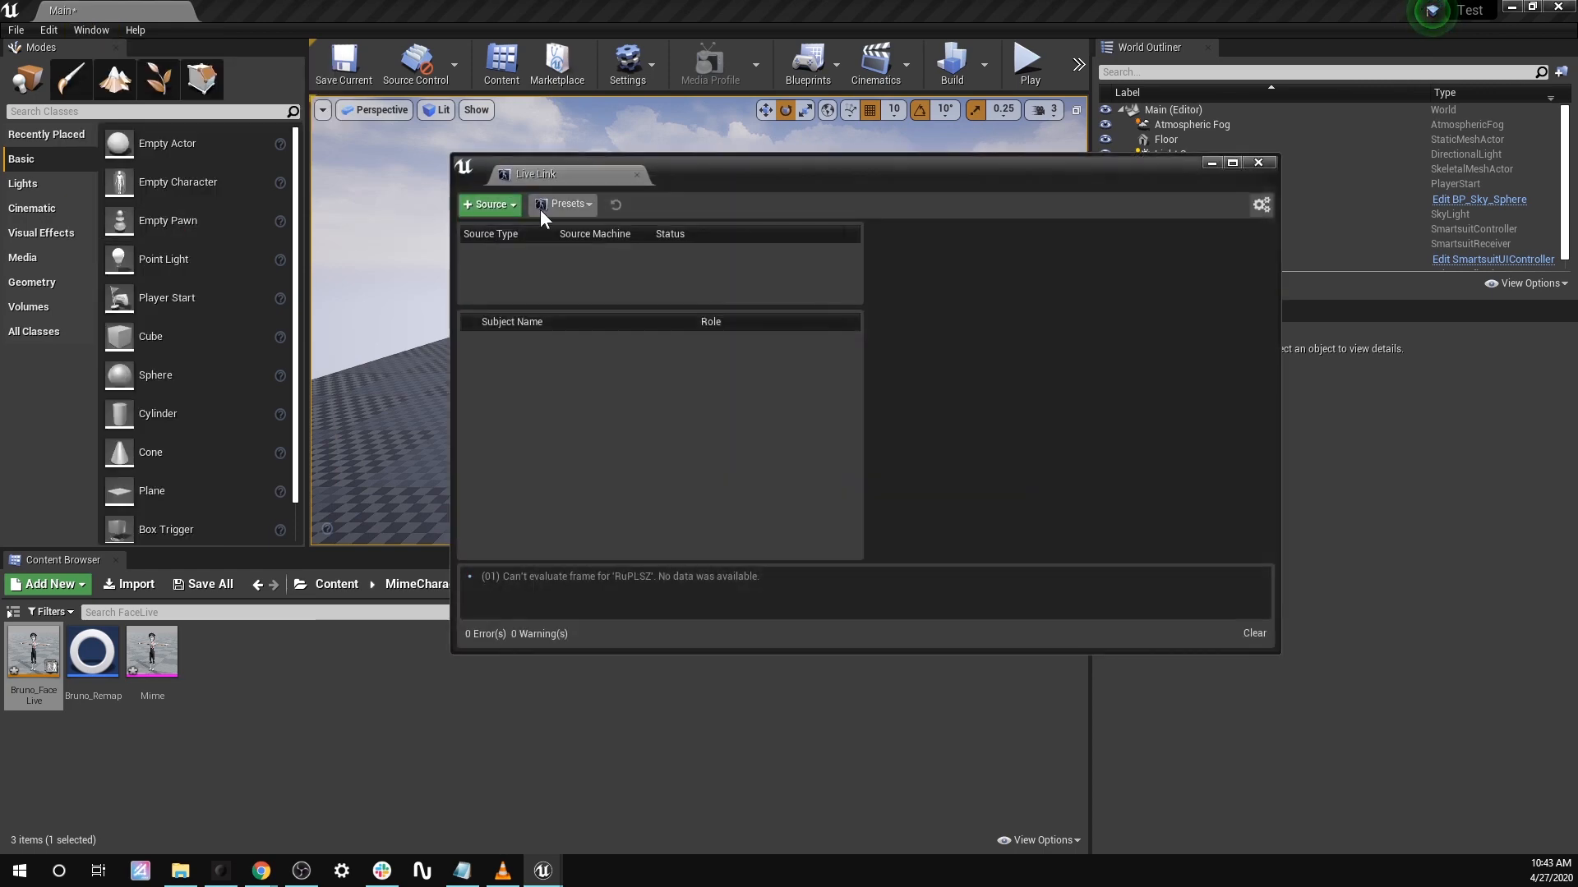
pyautogui.click(487, 204)
pyautogui.moveTo(529, 258)
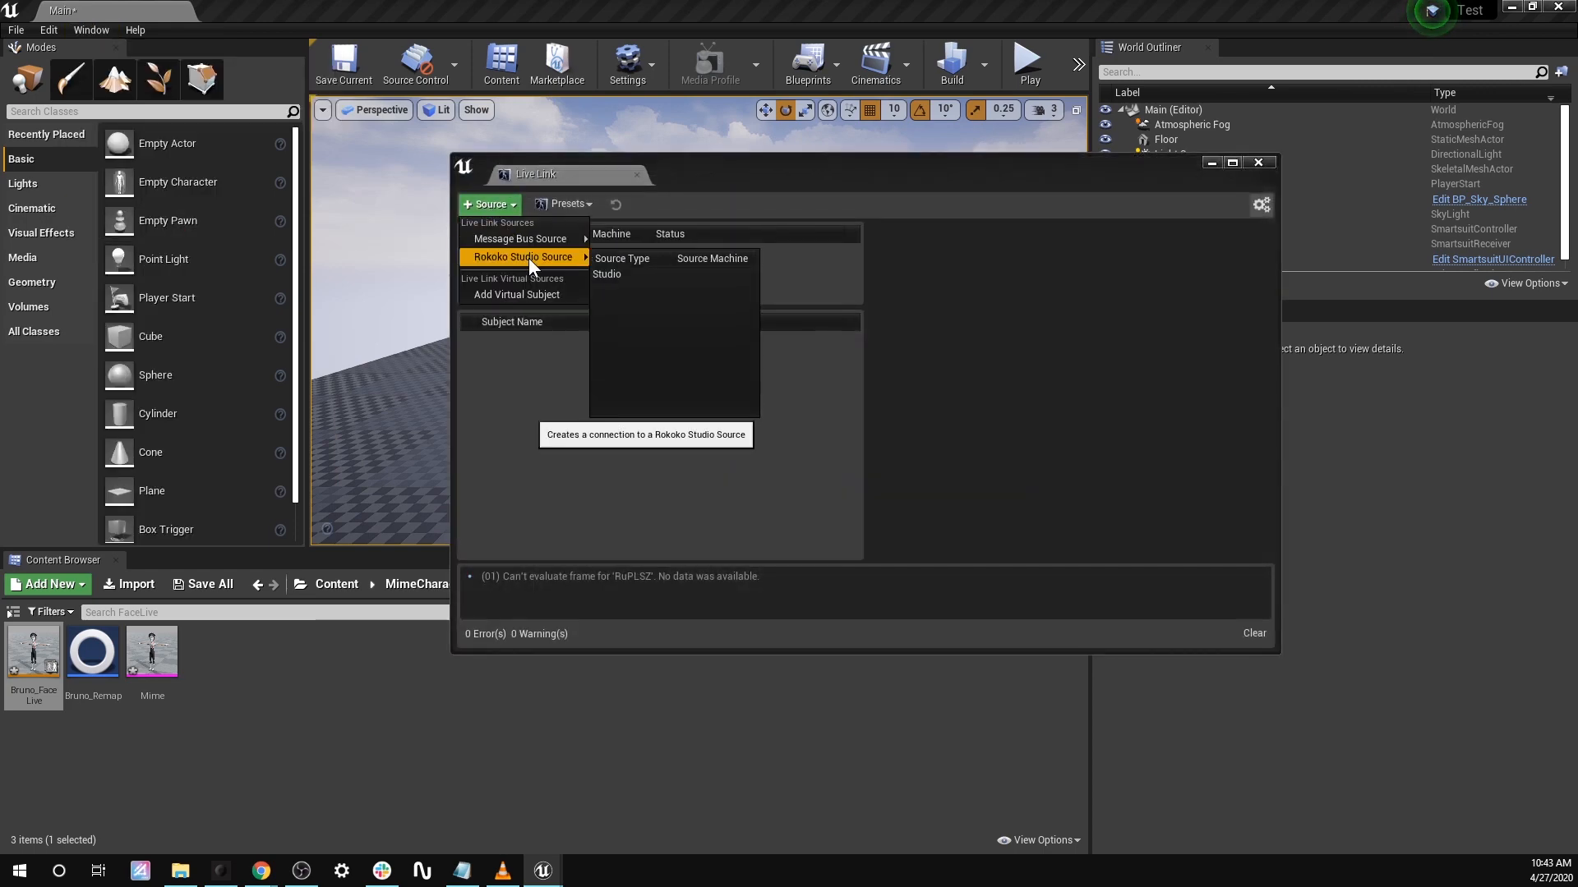
pyautogui.click(616, 274)
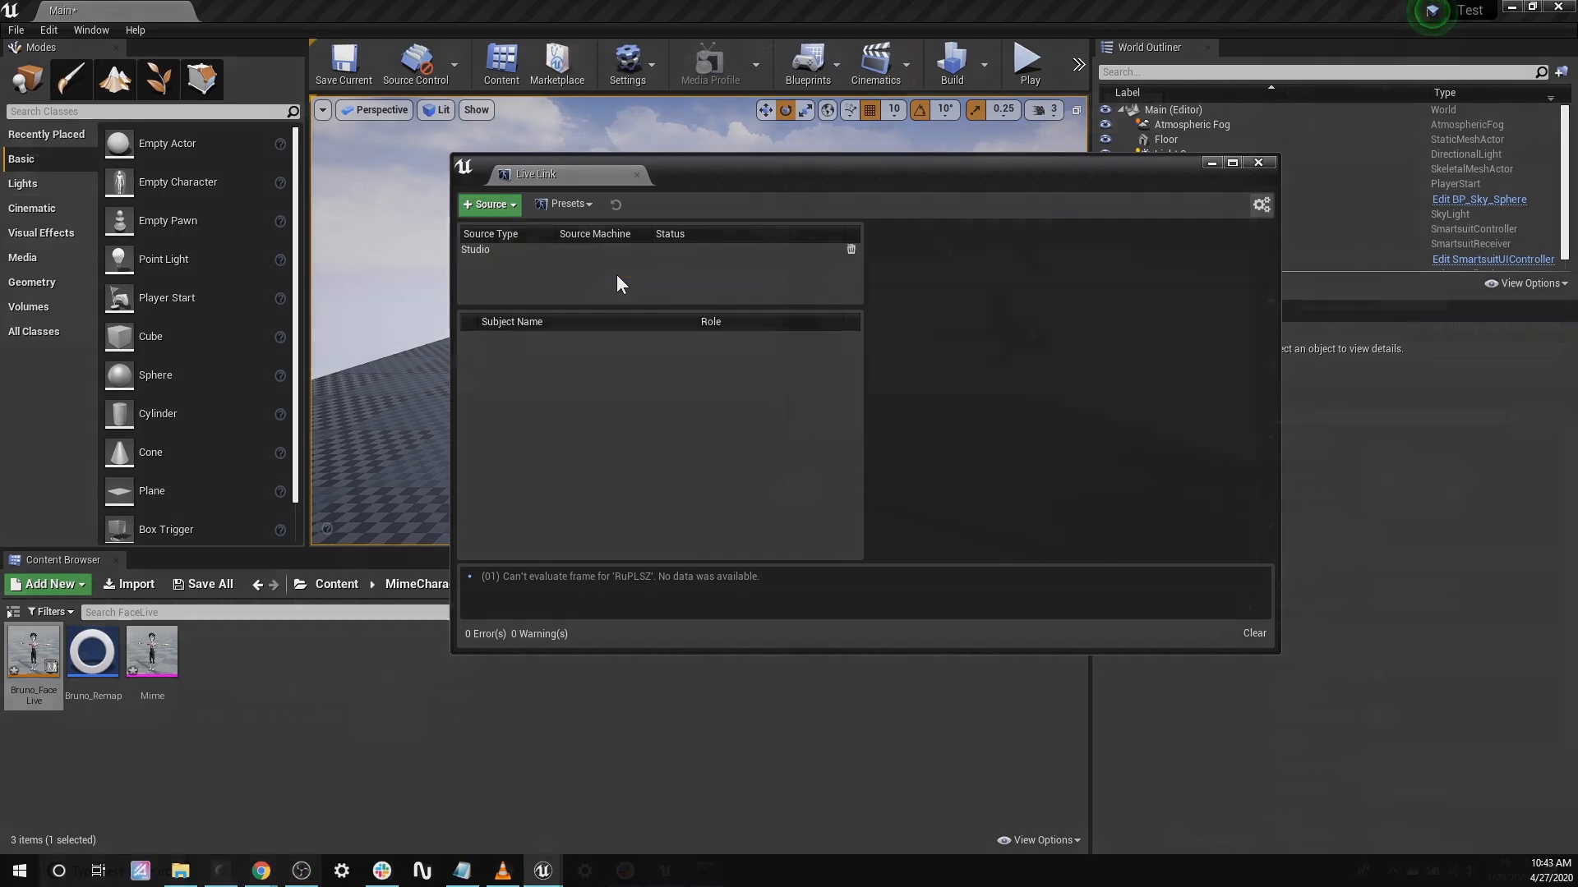